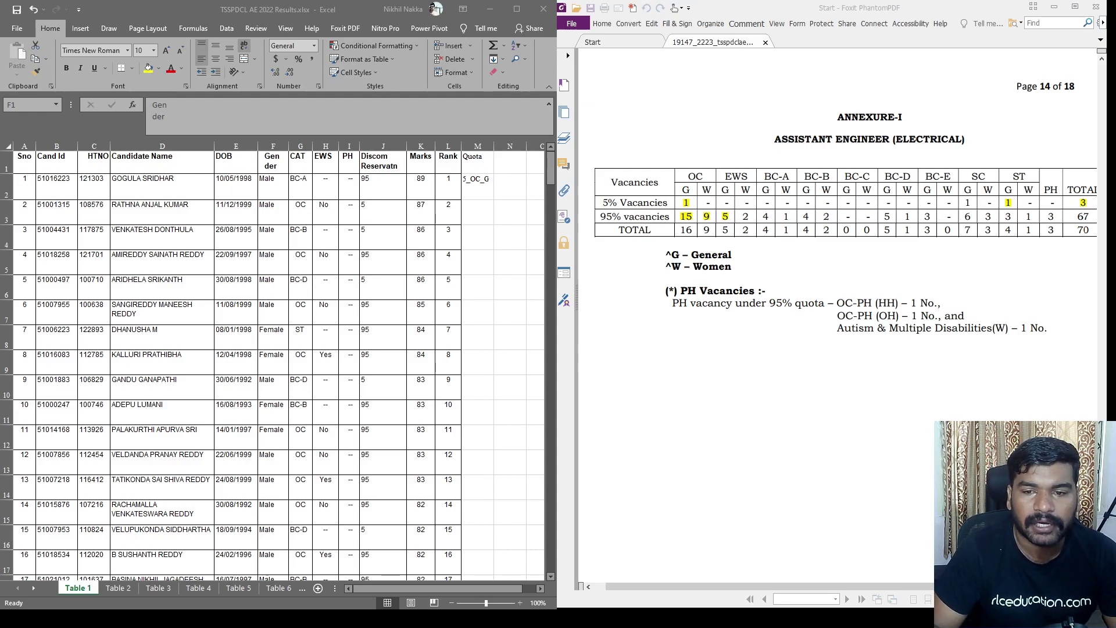
# Widen column F by dragging its border until the 'Gender' header fits on one line.
pyautogui.click(235, 143)
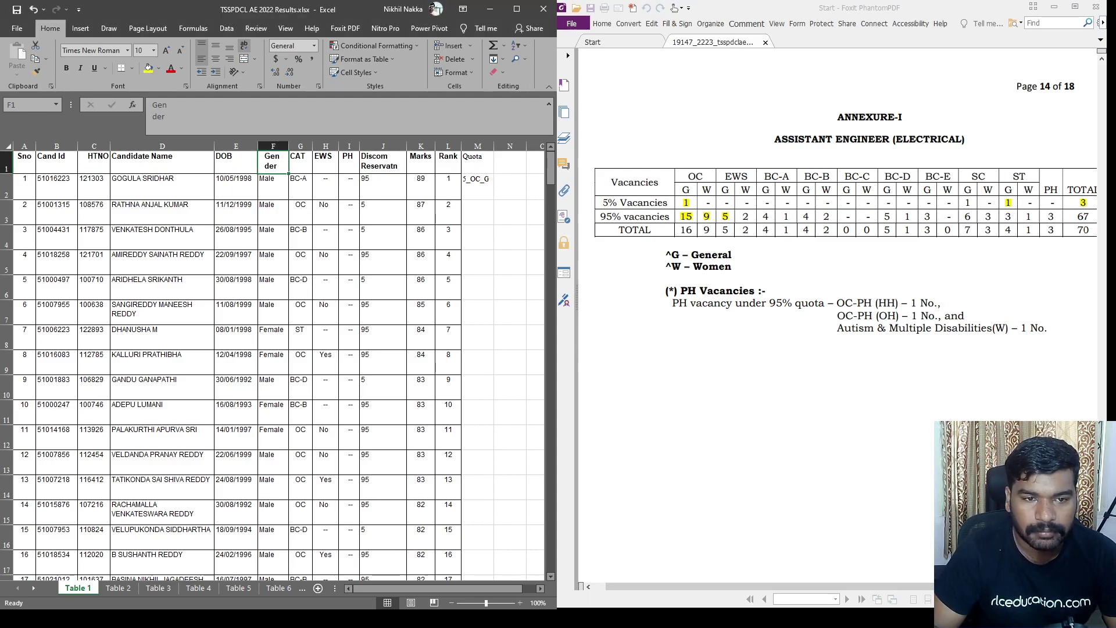
pyautogui.click(177, 111)
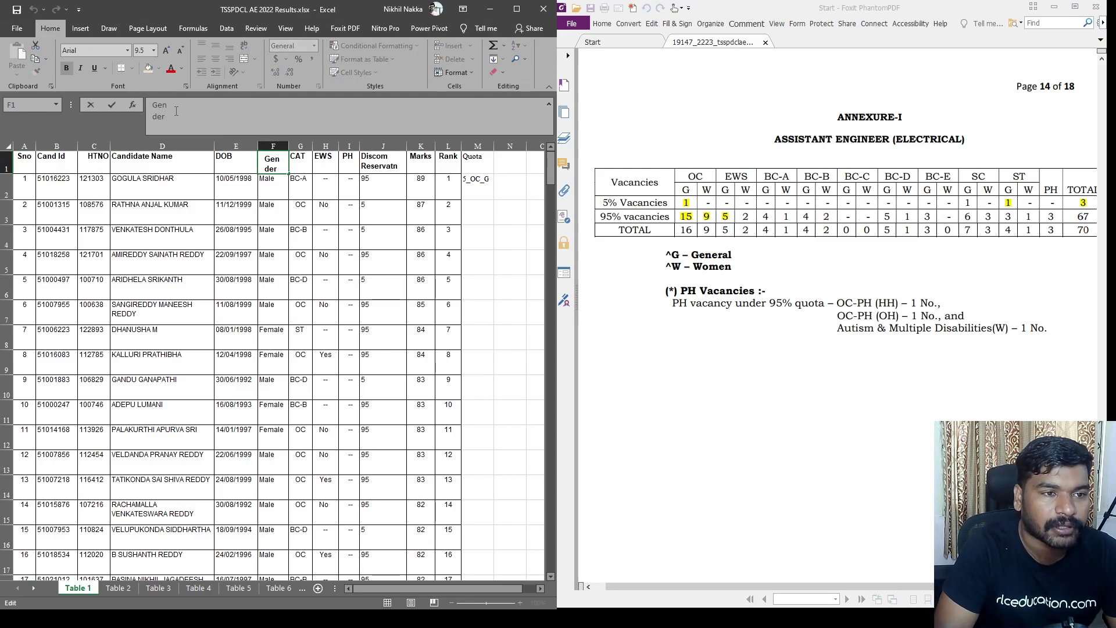
pyautogui.press('Delete')
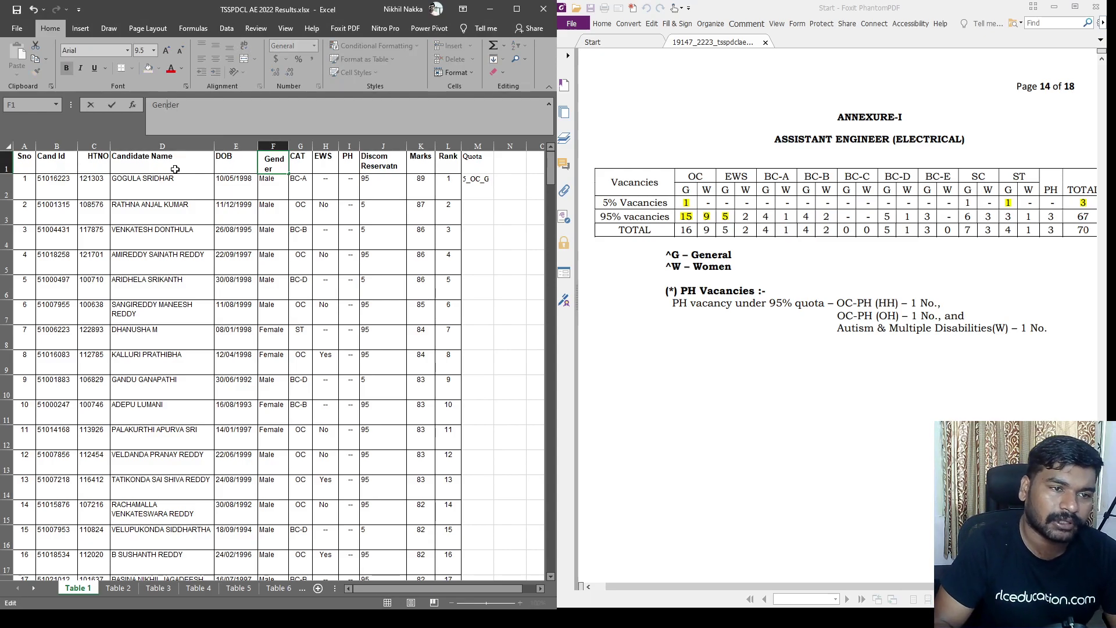
pyautogui.press('Escape')
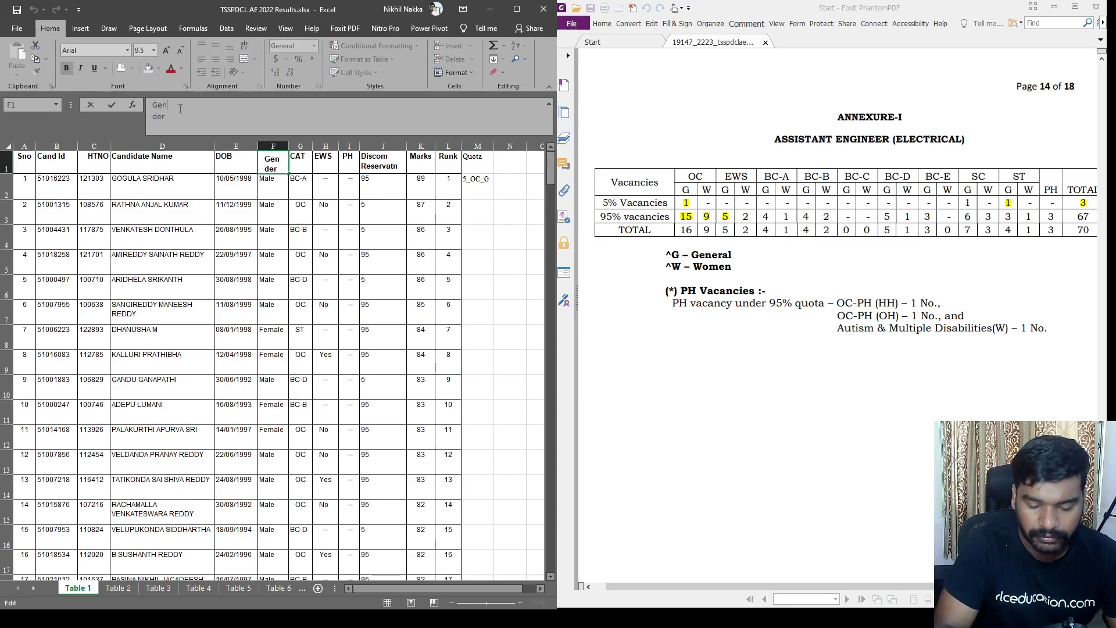
pyautogui.click(389, 215)
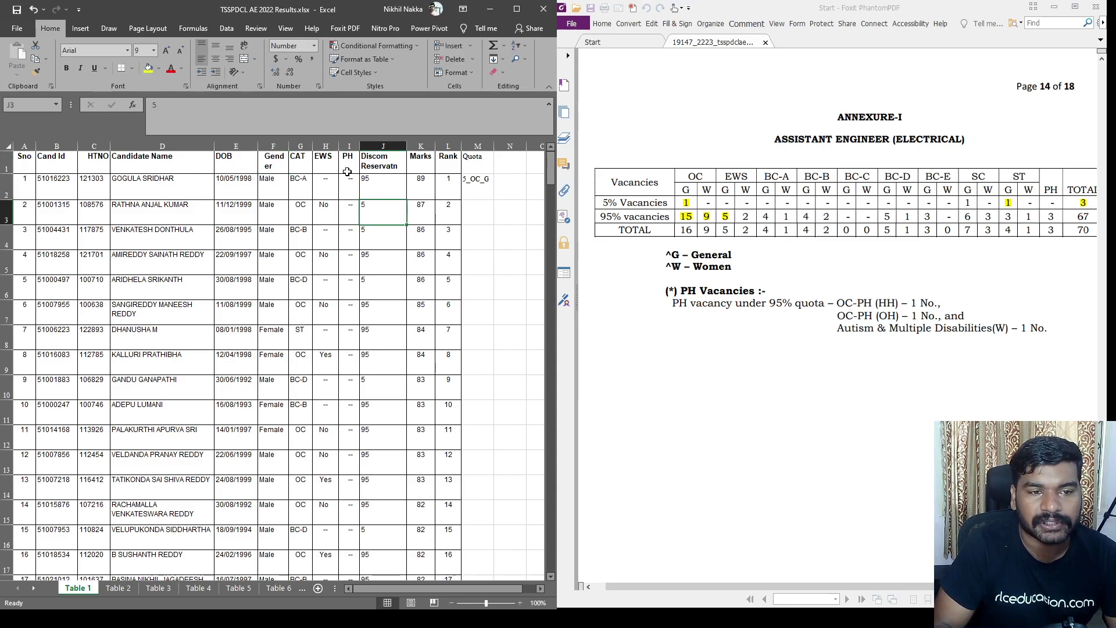
pyautogui.doubleClick(289, 146)
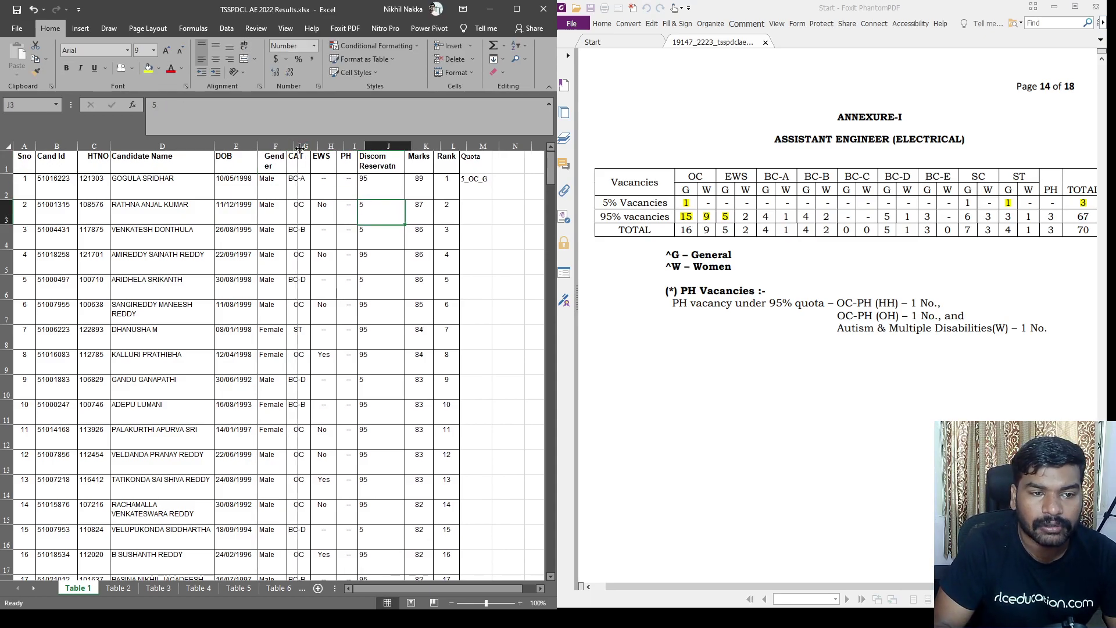
pyautogui.moveTo(288, 145); pyautogui.dragTo(304, 146)
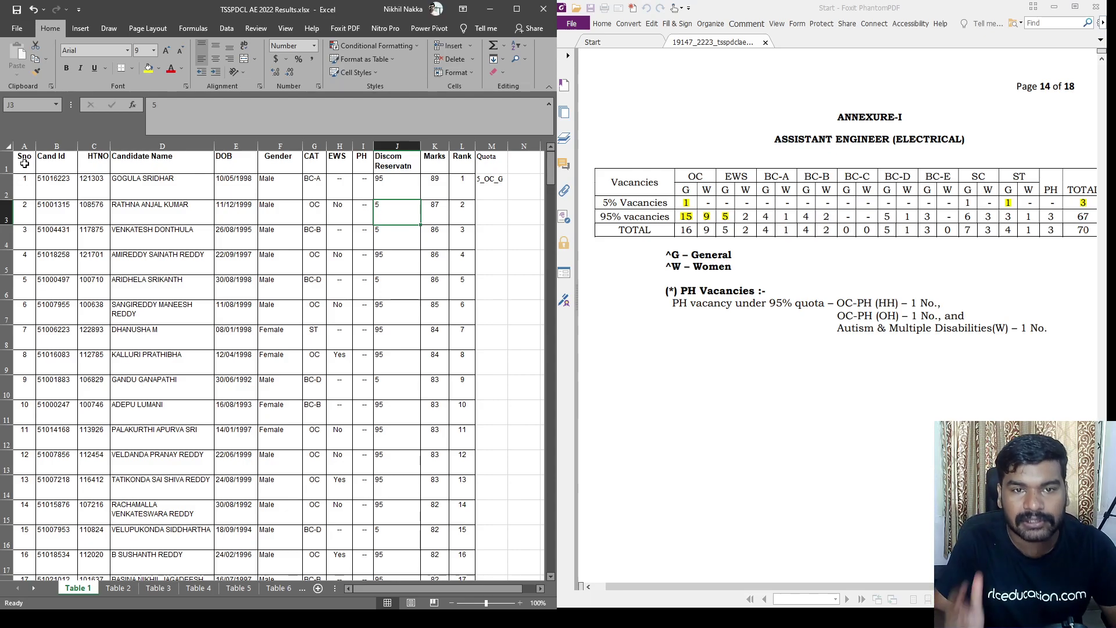
# Turn on filter dropdowns for the results table's header row via Sort & Filter.
pyautogui.click(170, 213)
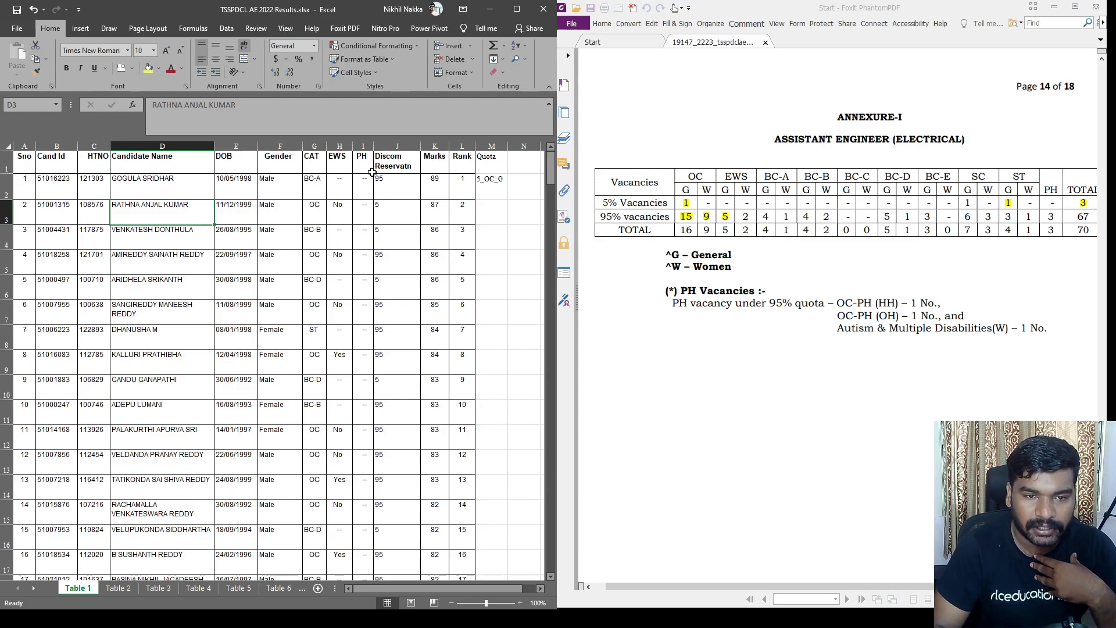
pyautogui.click(517, 46)
pyautogui.click(528, 105)
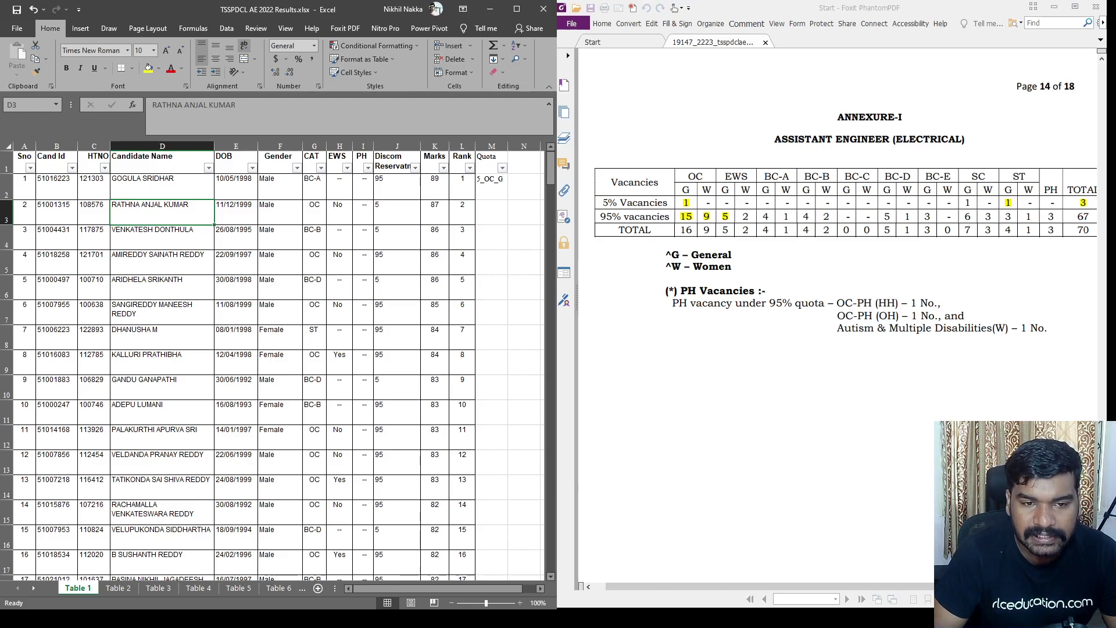
pyautogui.hotkey('alt', 'Tab')
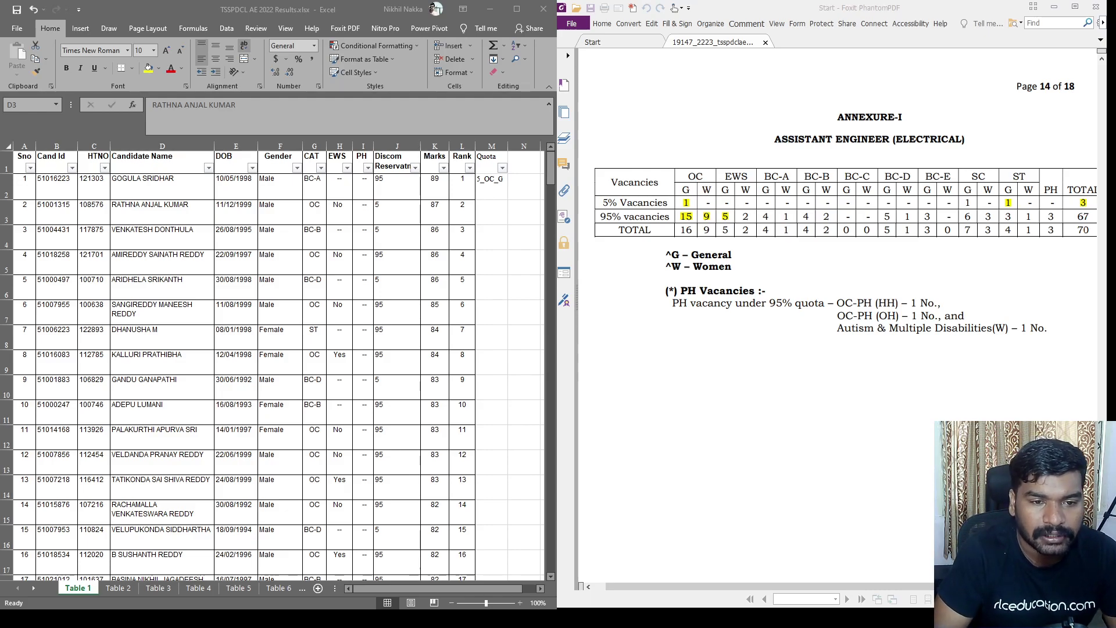
# Switch back to the Excel results spreadsheet window.
pyautogui.hotkey('alt', 'Tab')
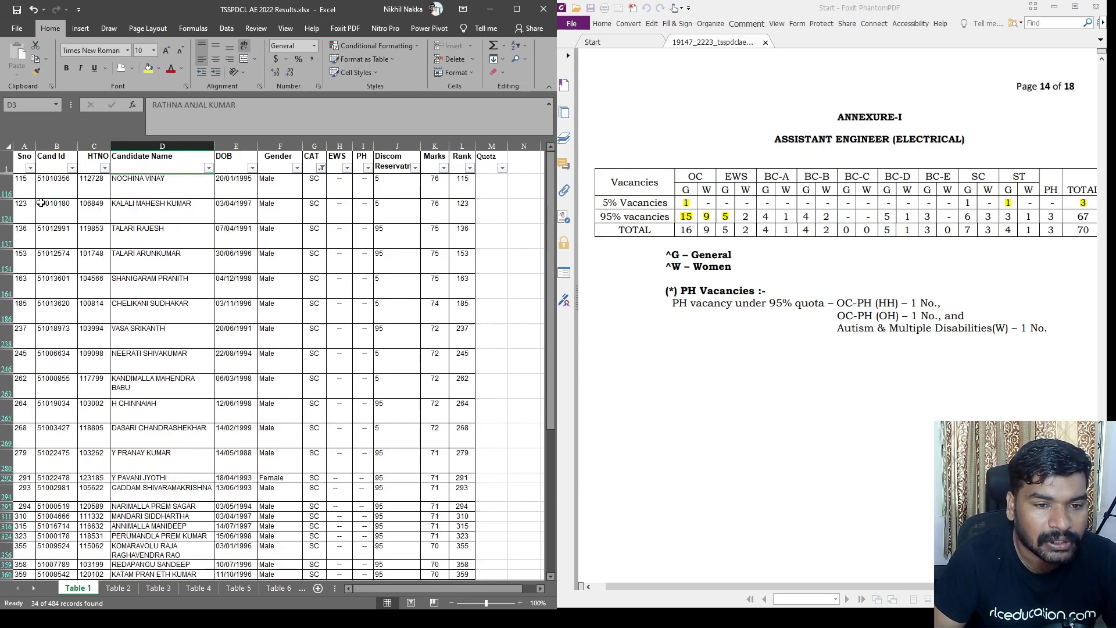
# Enter 5_SC_G as the Quota of the first SC candidate in cell M116.
pyautogui.click(501, 190)
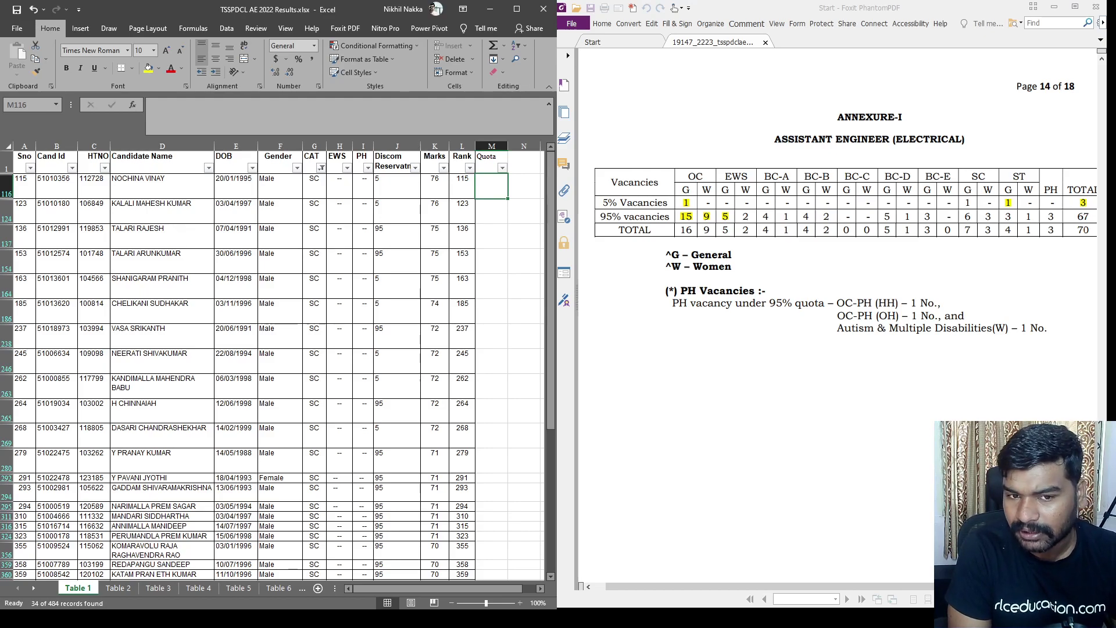
pyautogui.write('5')
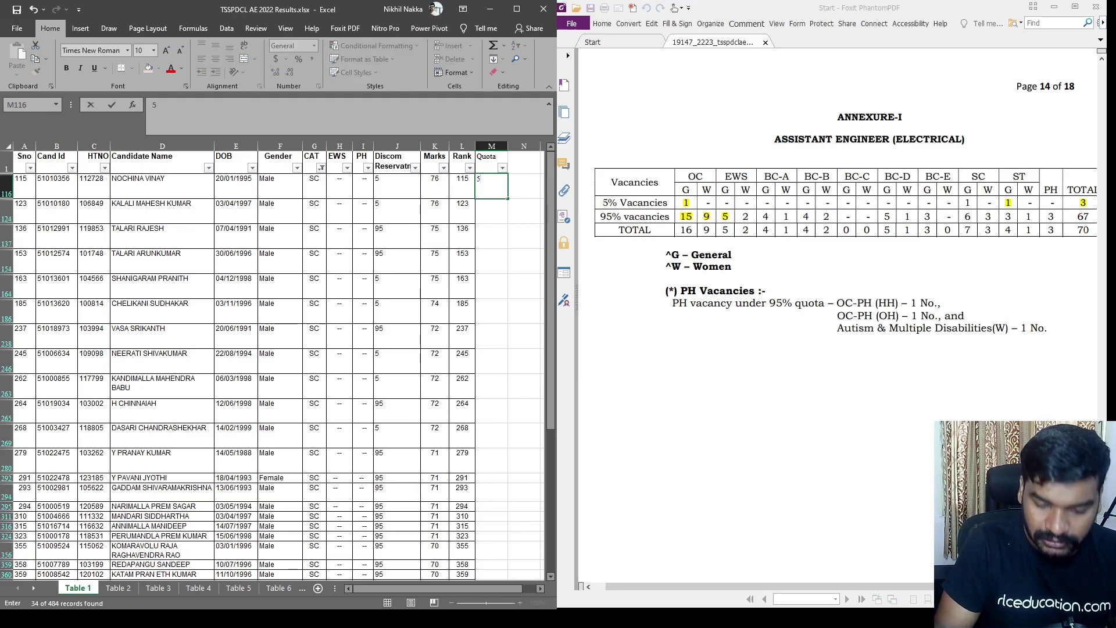
pyautogui.write('_')
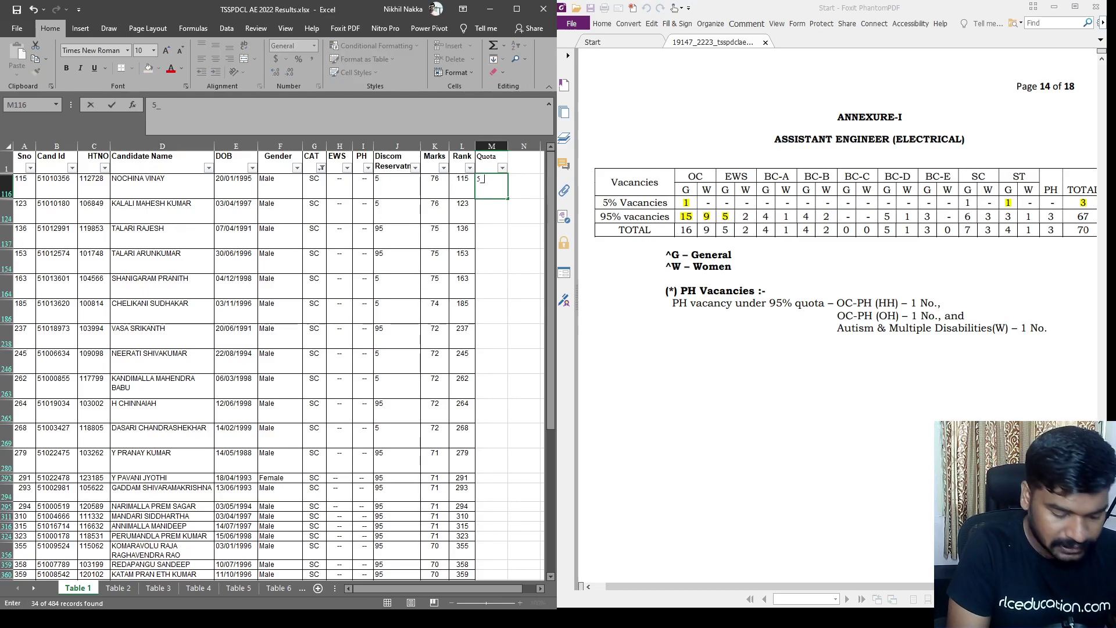
pyautogui.write('SC_G')
pyautogui.press('Return')
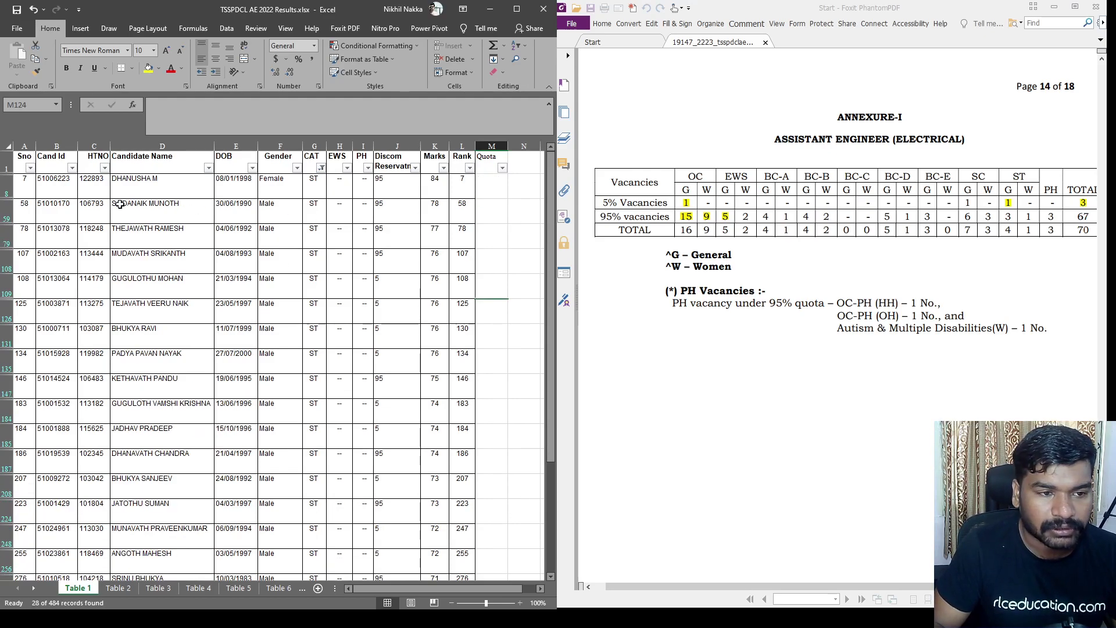
# Enter 5_ST_G in the rank 7 ST candidate's Quota cell, then clear the category filter.
pyautogui.click(499, 189)
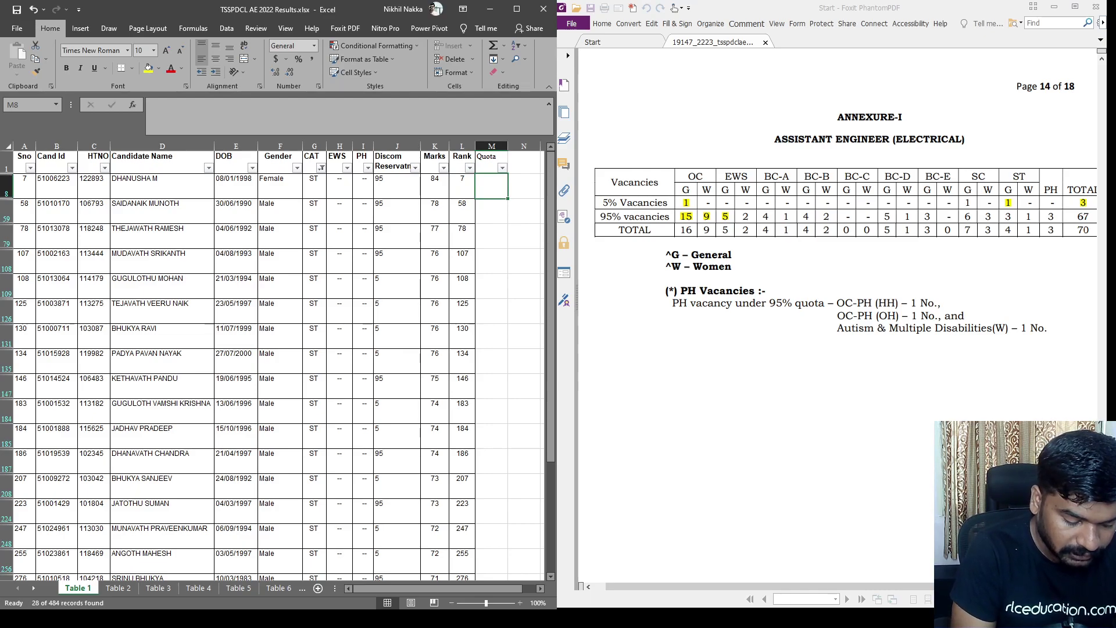
pyautogui.write('5_ST_G')
pyautogui.press('Return')
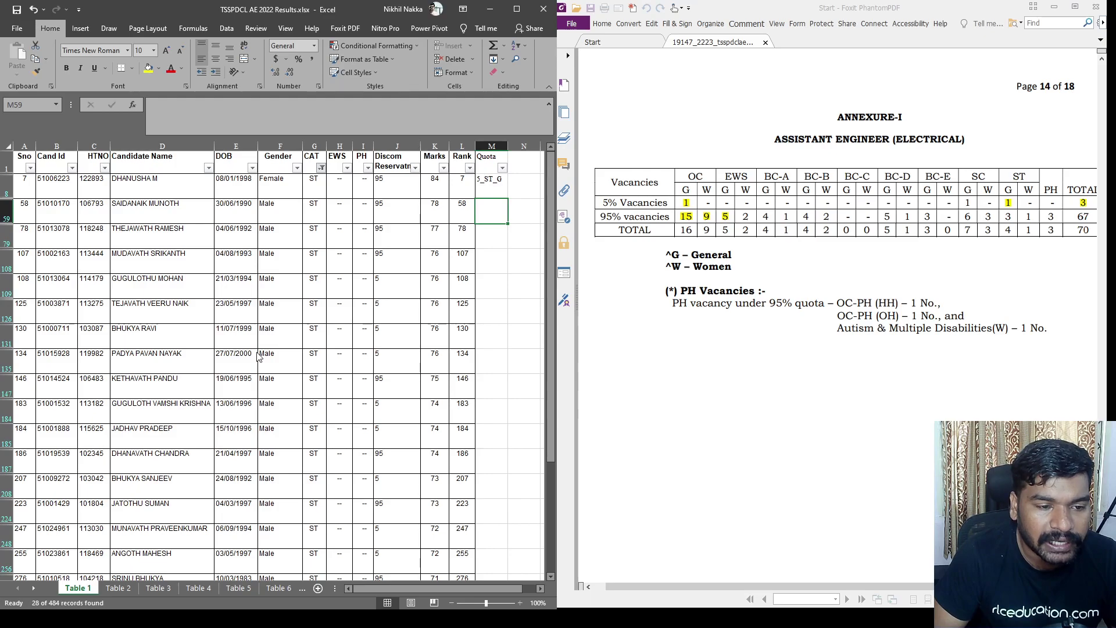
pyautogui.hotkey('alt', 'a')
pyautogui.press('c')
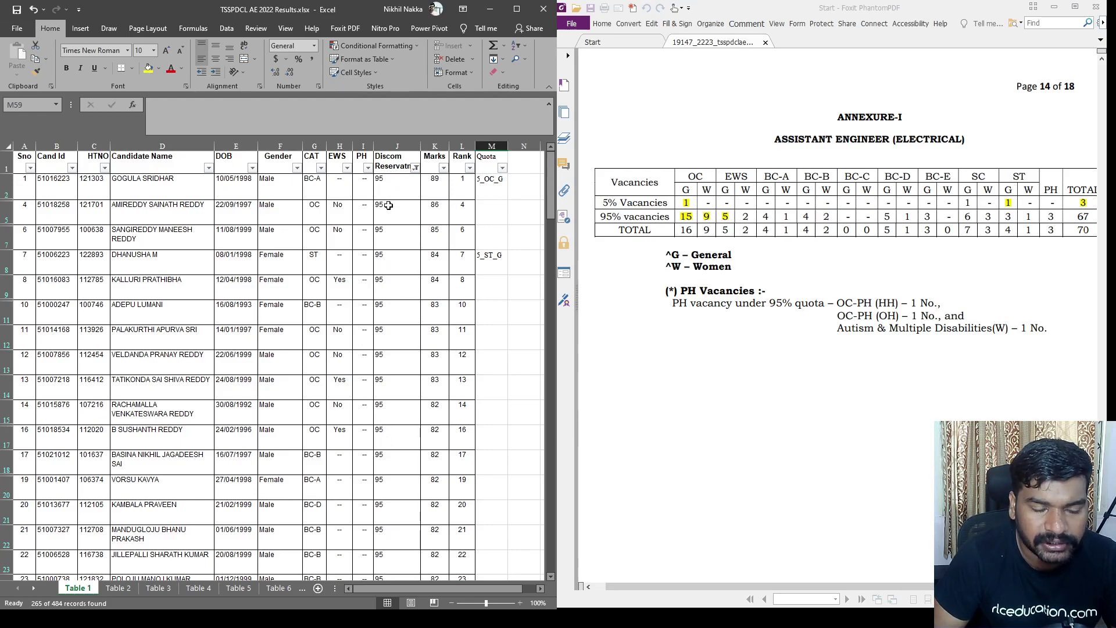
pyautogui.scroll(-5, 386, 215)
pyautogui.scroll(5, 401, 209)
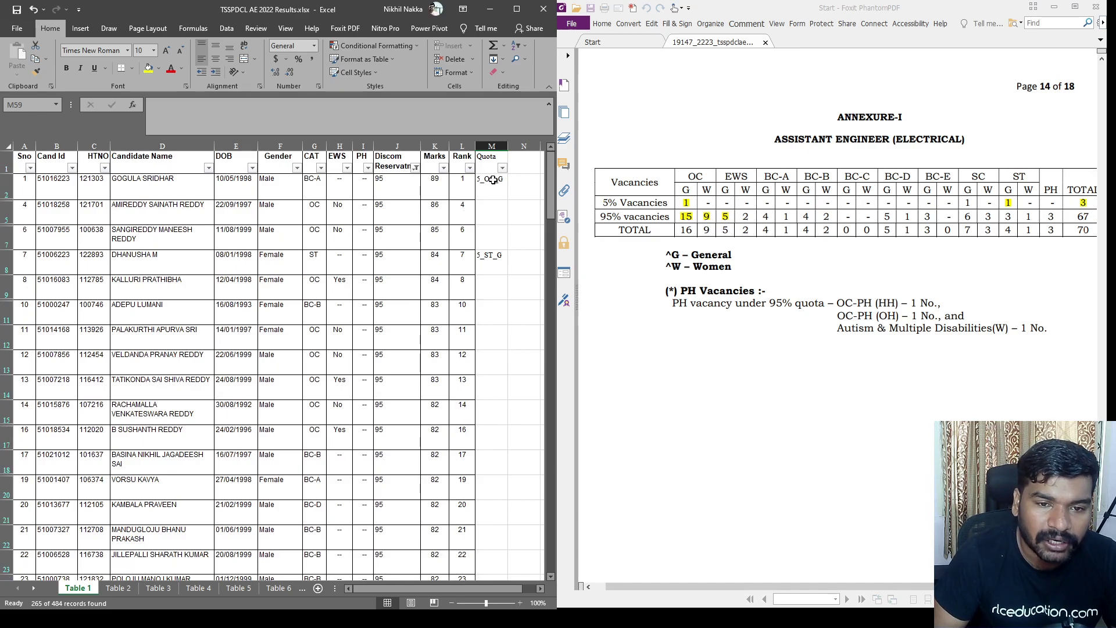
pyautogui.scroll(-7, 493, 256)
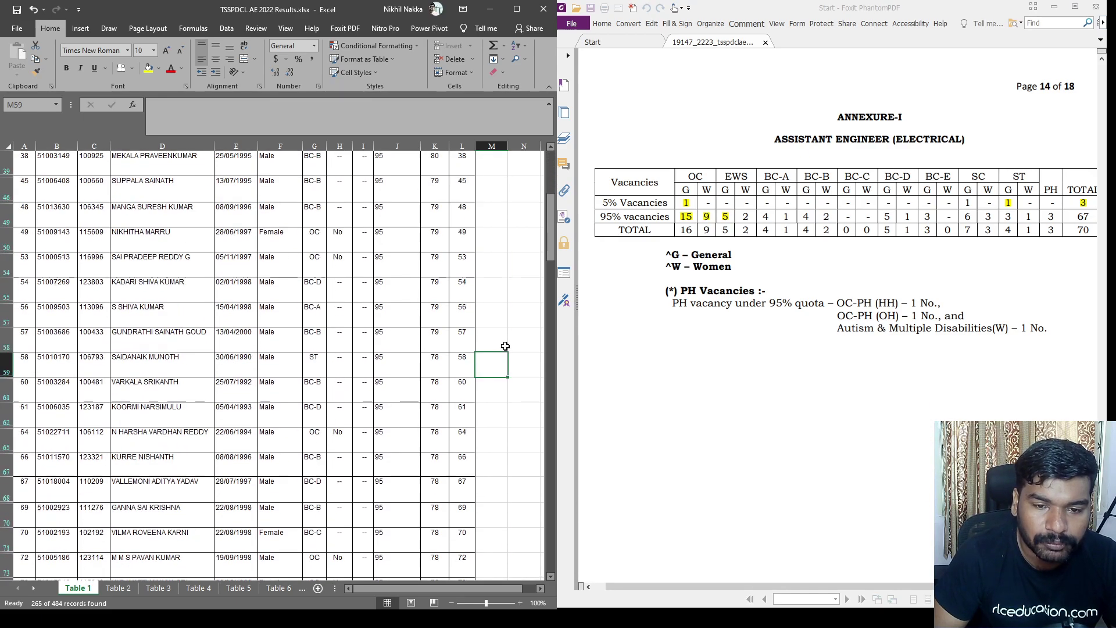
pyautogui.scroll(7, 505, 346)
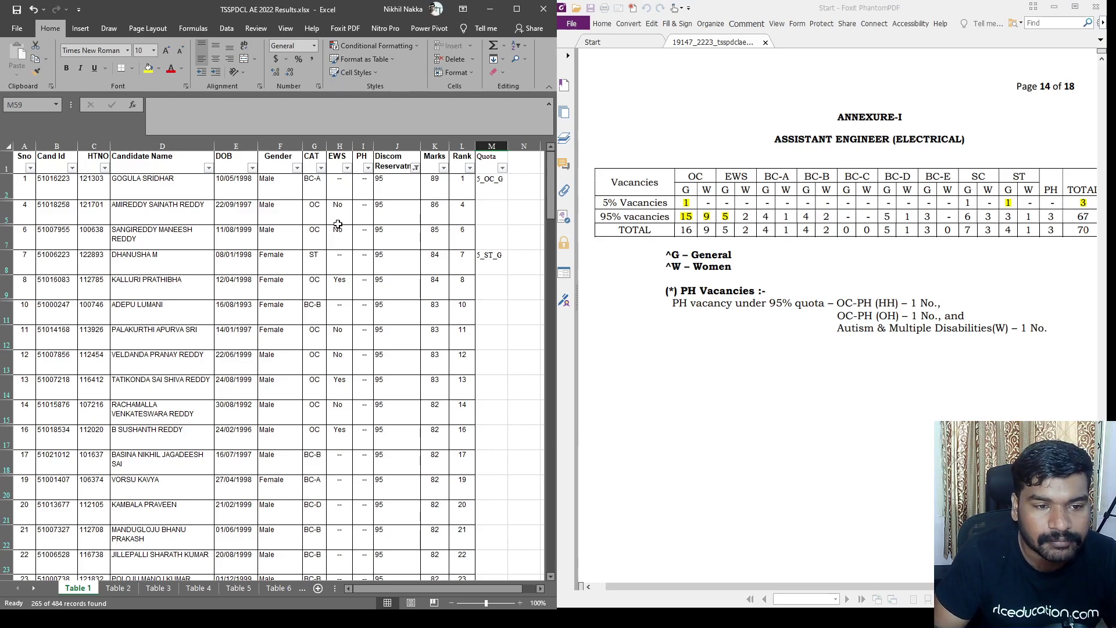
# Give the rank 4 and rank 5 candidates the 95_OC_G quota.
pyautogui.click(479, 220)
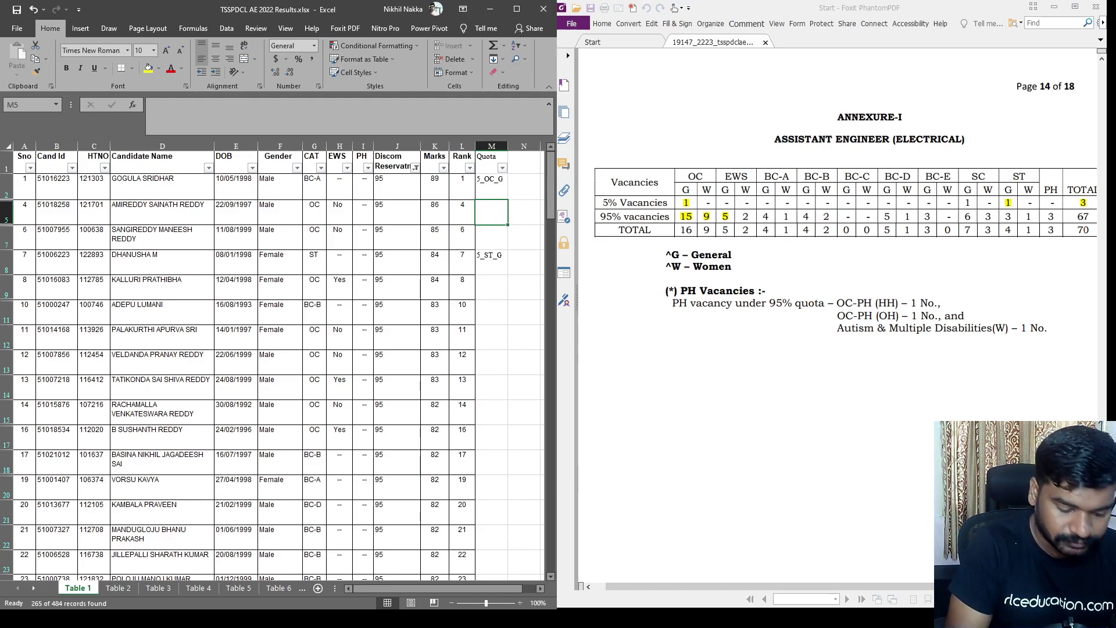
pyautogui.write('95_')
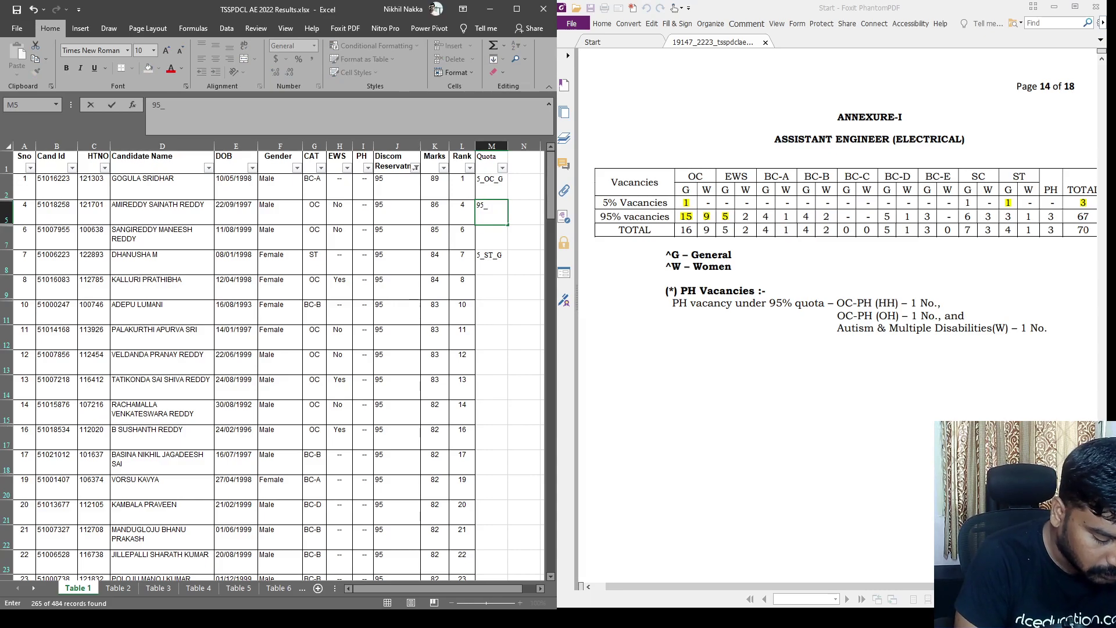
pyautogui.write('OC_G')
pyautogui.press('Return')
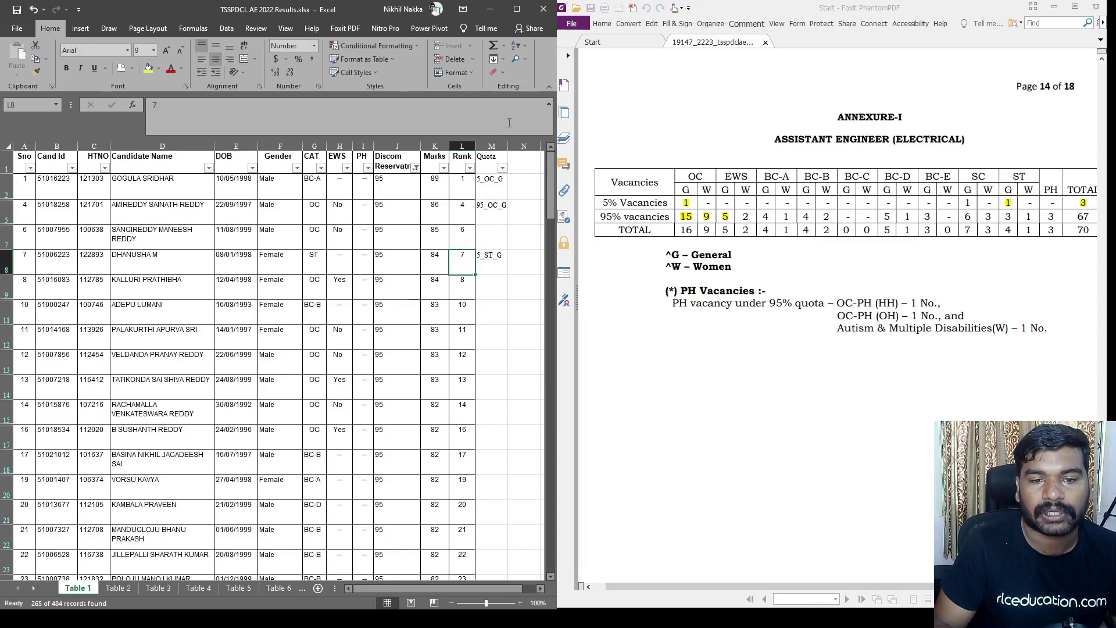
pyautogui.click(504, 155)
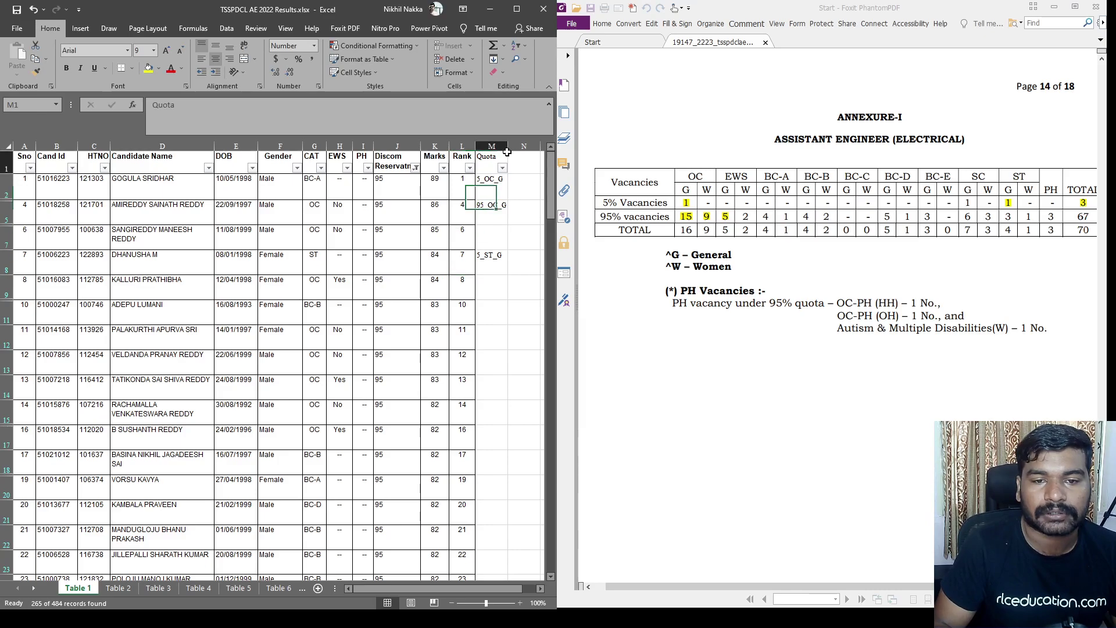
pyautogui.click(491, 211)
pyautogui.hotkey('ctrl', 'c')
pyautogui.click(491, 239)
pyautogui.hotkey('ctrl', 'v')
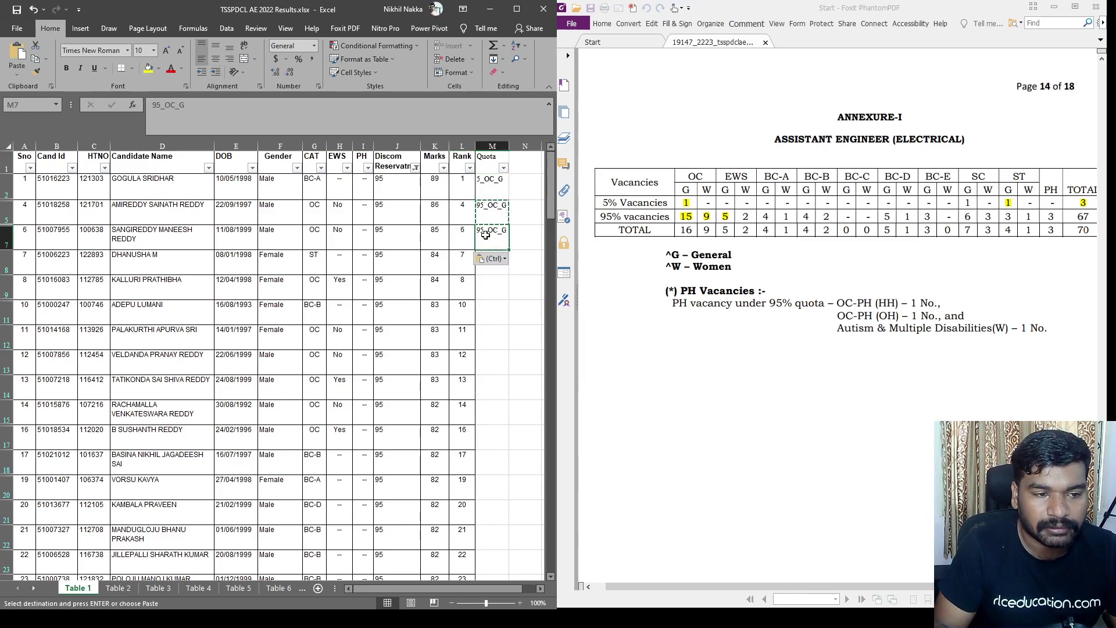
# Re-enter 5_ST_G as the rank 7 ST candidate's Quota.
pyautogui.press('Down')
pyautogui.press('Down')
pyautogui.press('Down')
pyautogui.press('Down')
pyautogui.press('Down')
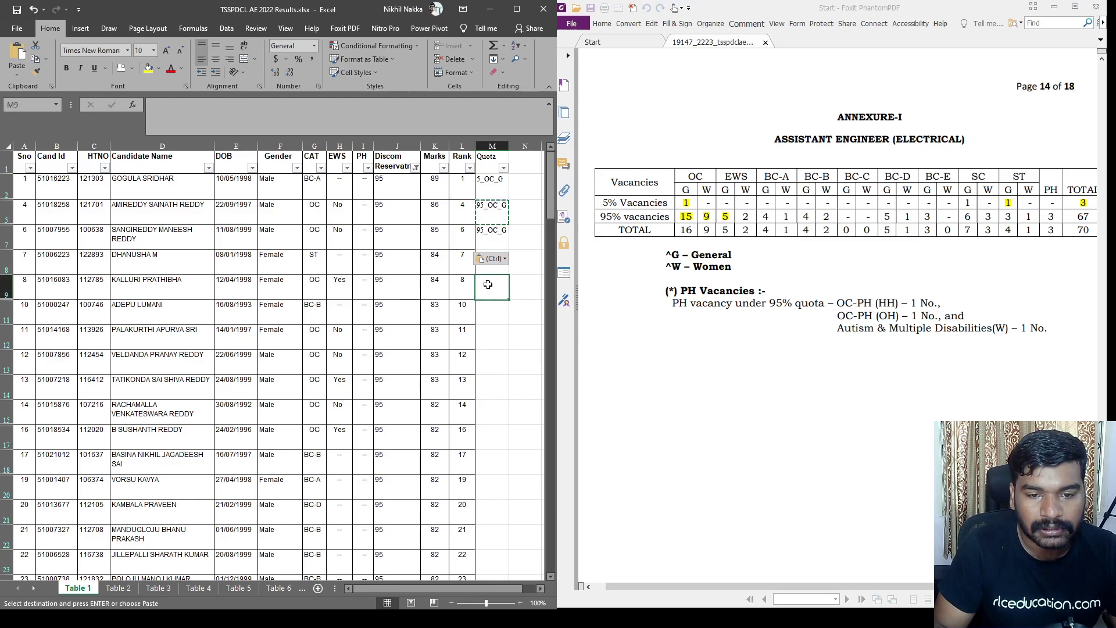
pyautogui.click(487, 269)
pyautogui.write('5_ST_G')
pyautogui.press('Return')
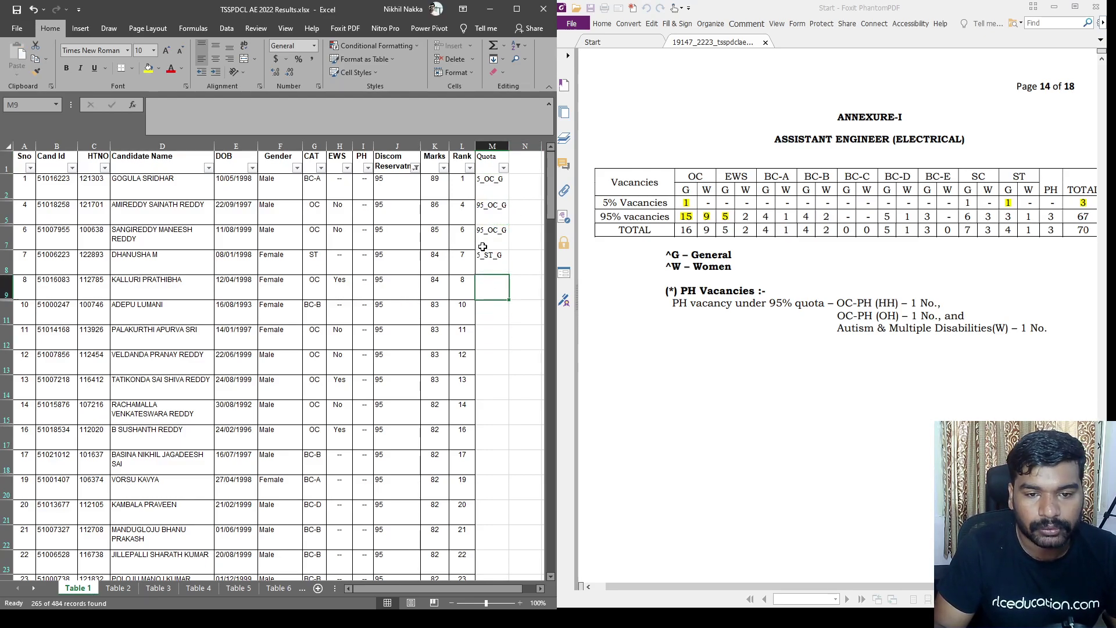
# Paste 95_OC_G into the Quota cells of ranks 8, 10, 11, 12 and the following candidates.
pyautogui.press('Up')
pyautogui.press('Up')
pyautogui.press('Up')
pyautogui.hotkey('ctrl', 'c')
pyautogui.click(493, 280)
pyautogui.hotkey('ctrl', 'v')
pyautogui.press('Down')
pyautogui.hotkey('ctrl', 'v')
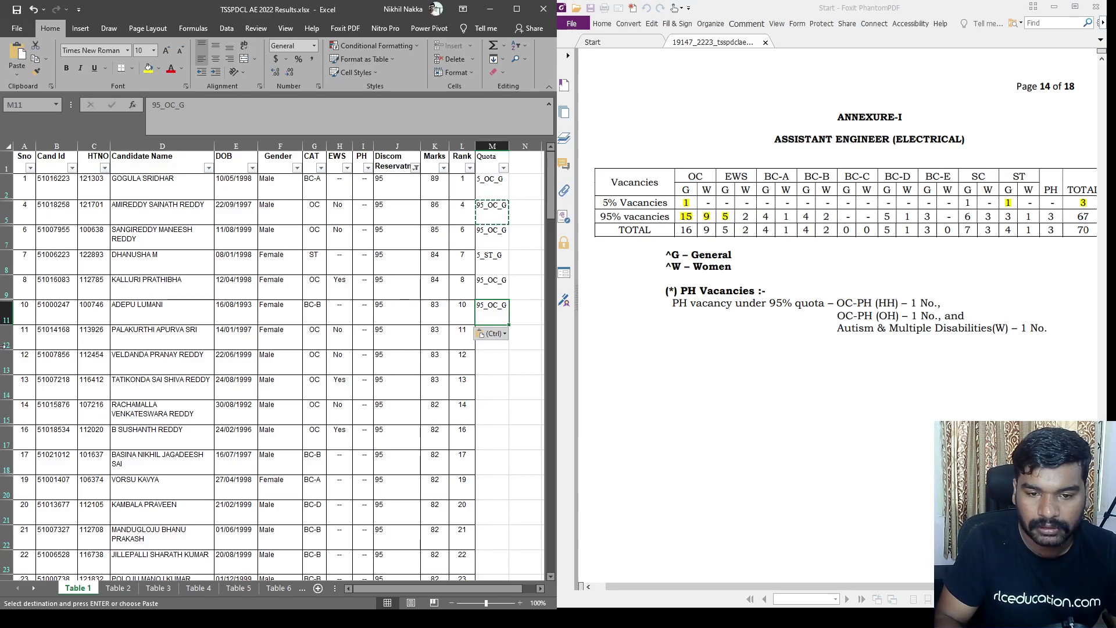
pyautogui.press('Down')
pyautogui.hotkey('ctrl', 'v')
pyautogui.press('Down')
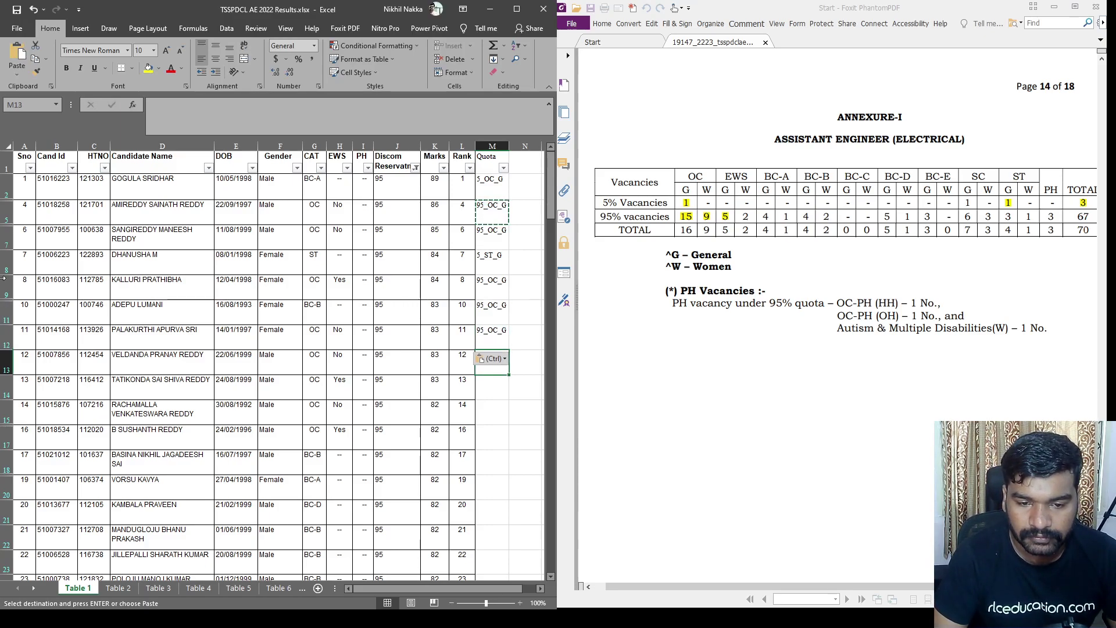
pyautogui.hotkey('ctrl', 'v')
pyautogui.press('Down')
pyautogui.hotkey('ctrl', 'v')
pyautogui.press('Down')
pyautogui.hotkey('ctrl', 'v')
pyautogui.press('Down')
pyautogui.hotkey('ctrl', 'v')
pyautogui.press('Down')
pyautogui.hotkey('ctrl', 'v')
pyautogui.press('Down')
pyautogui.hotkey('ctrl', 'v')
pyautogui.press('Down')
pyautogui.hotkey('ctrl', 'v')
pyautogui.press('Down')
pyautogui.hotkey('ctrl', 'v')
pyautogui.press('Down')
pyautogui.hotkey('ctrl', 'v')
pyautogui.press('Down')
pyautogui.hotkey('ctrl', 'v')
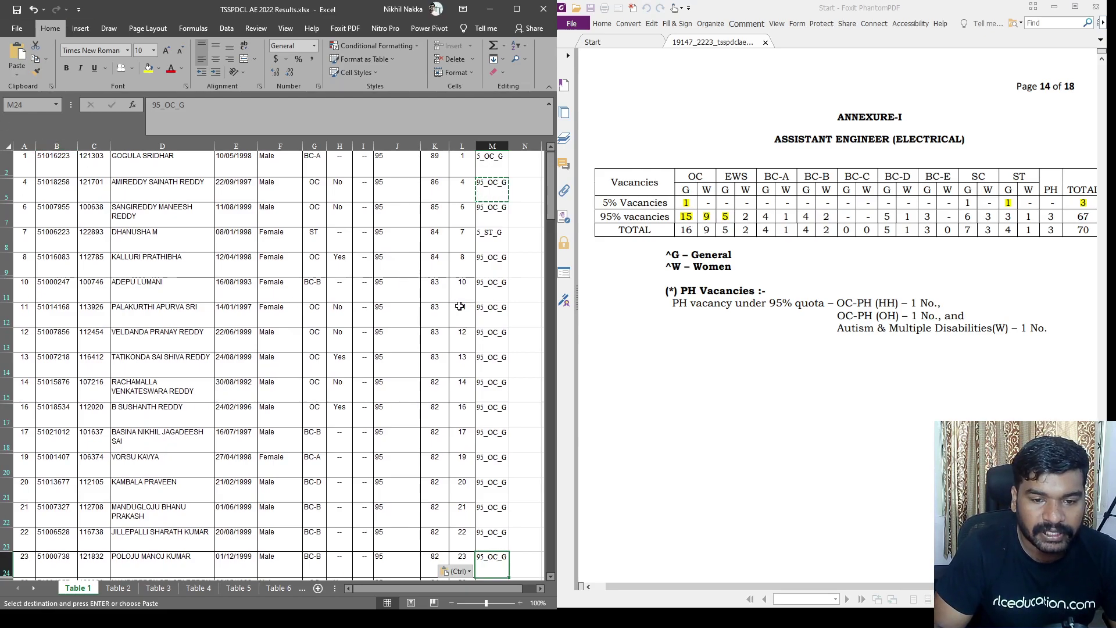
pyautogui.scroll(-4, 484, 352)
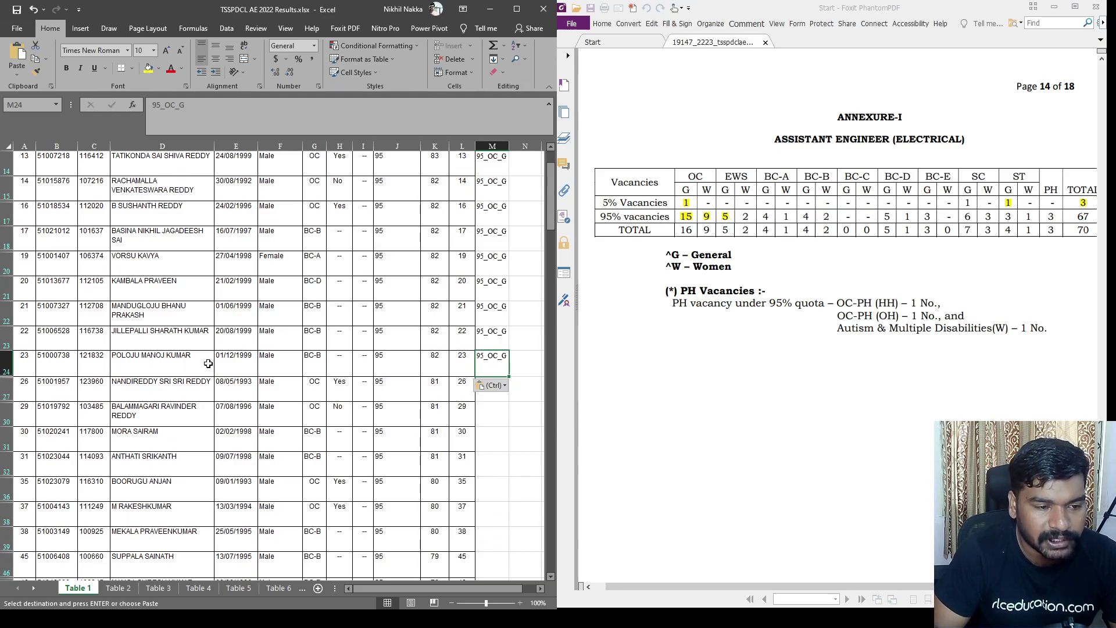
pyautogui.scroll(2, 153, 352)
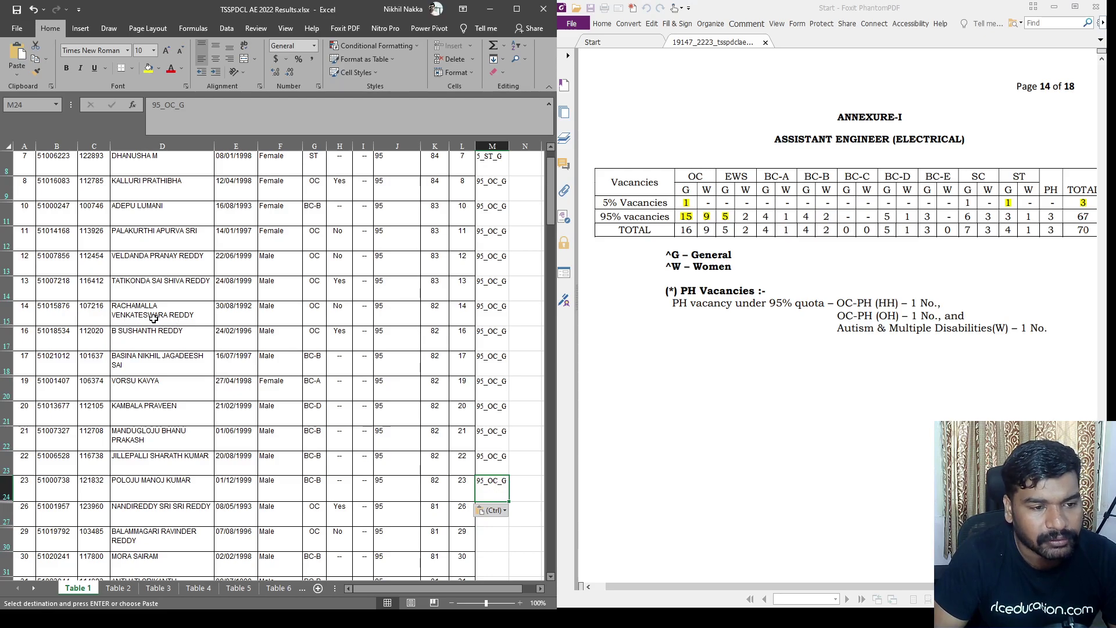
pyautogui.scroll(2, 205, 315)
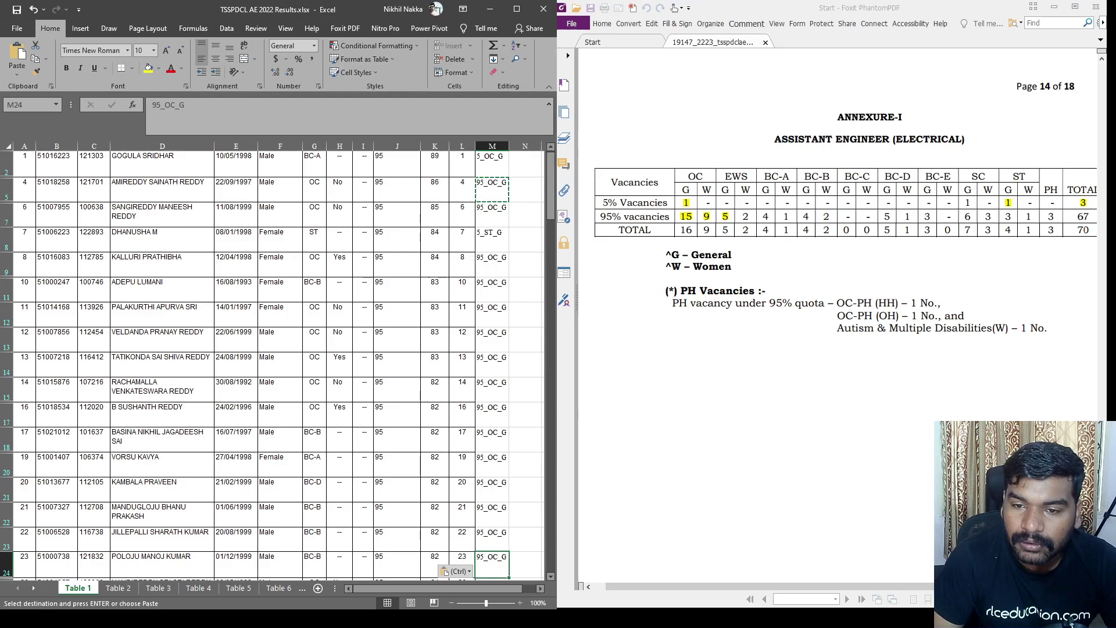
pyautogui.scroll(1, 335, 250)
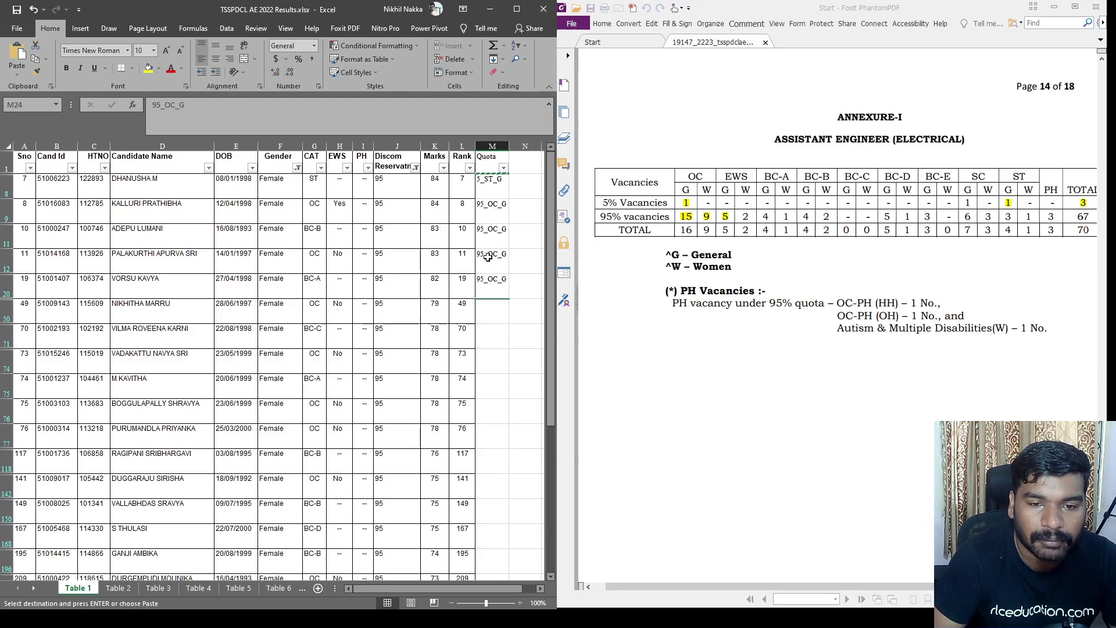
# Enter 95_OC_W for the rank 49 female candidate and autofit the Quota column.
pyautogui.click(490, 316)
pyautogui.write('95')
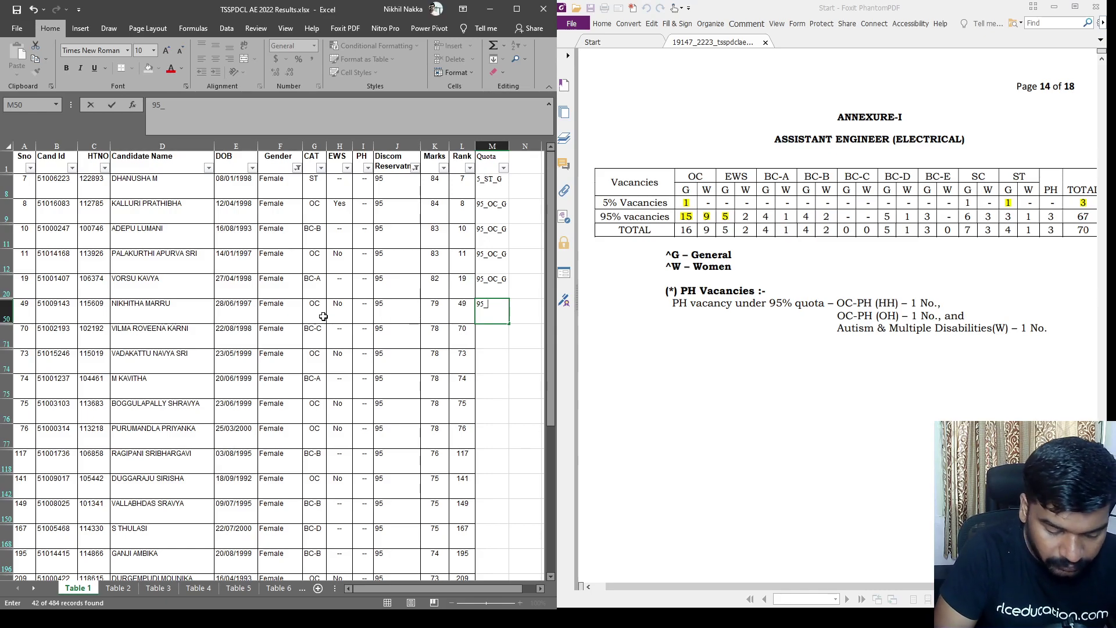
pyautogui.write('_OC_')
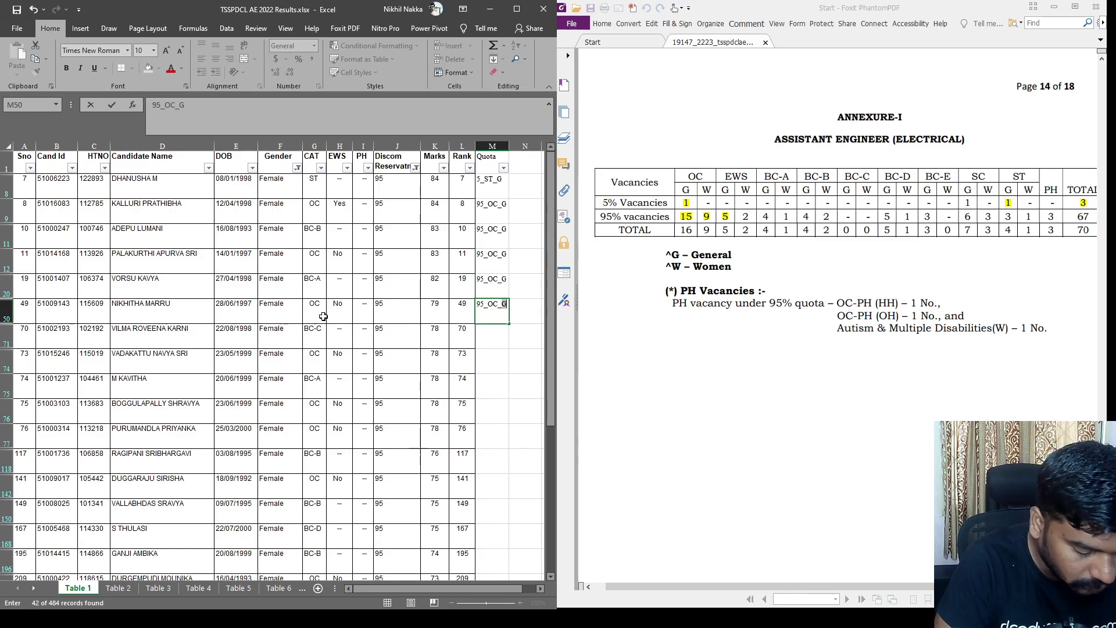
pyautogui.write('W')
pyautogui.press('Return')
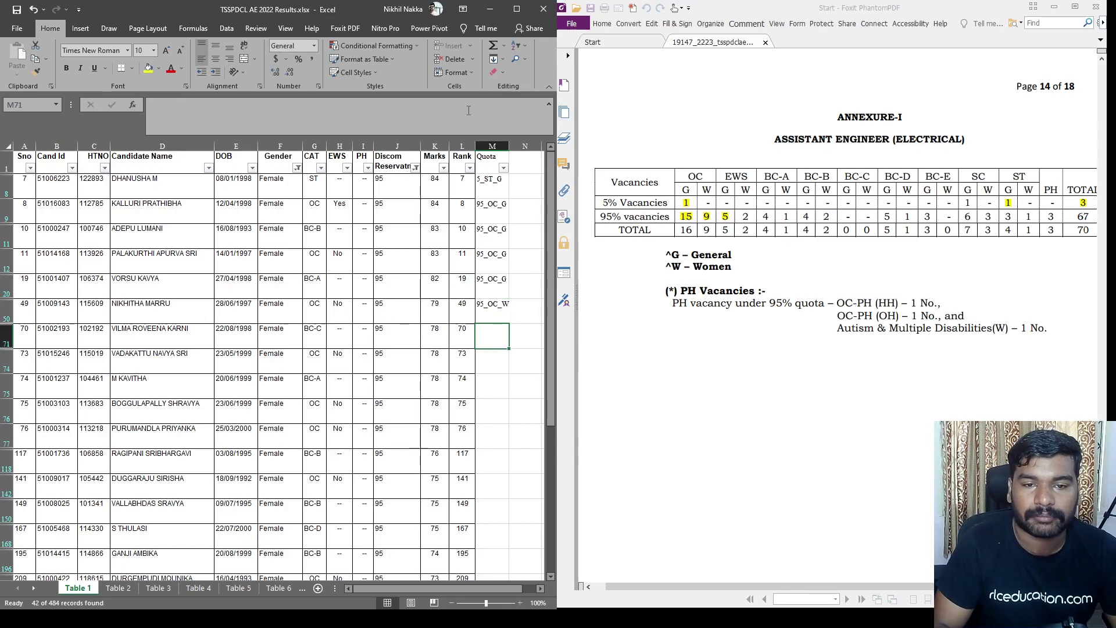
pyautogui.doubleClick(509, 146)
# Copy 95_OC_W into the Quota cells of ranks 70, 73, 74, 75 and 76.
pyautogui.click(492, 303)
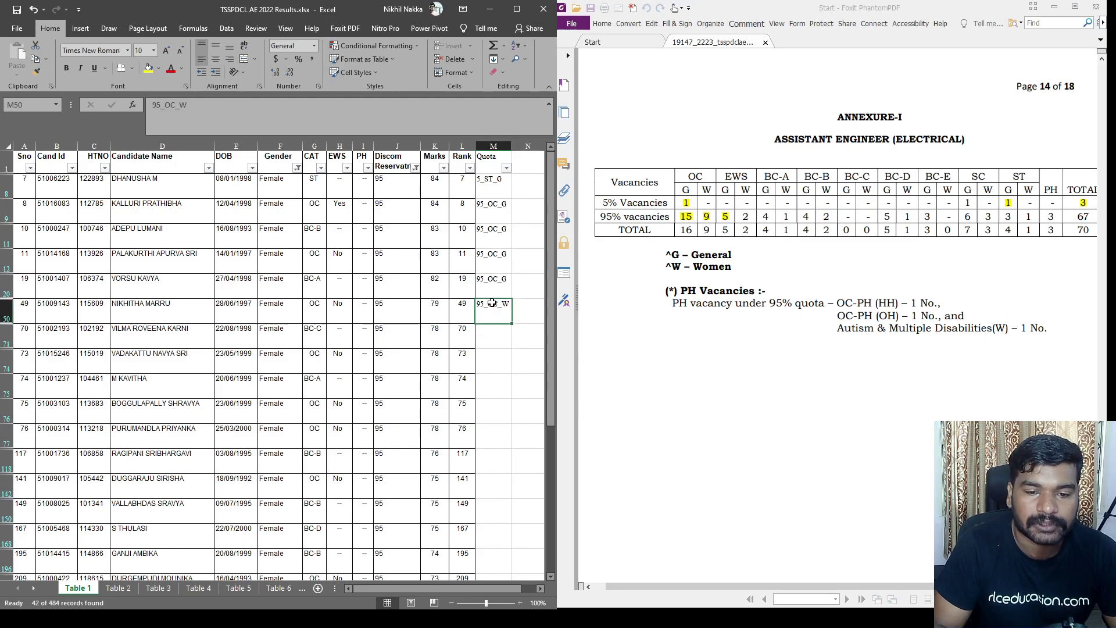
pyautogui.hotkey('ctrl', 'c')
pyautogui.click(488, 337)
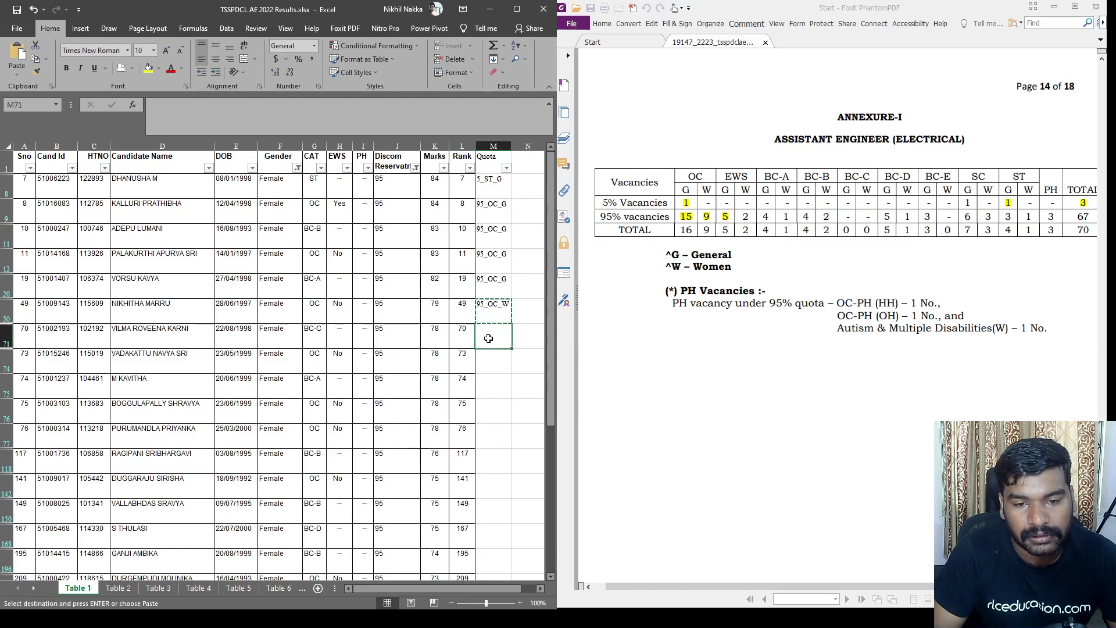
pyautogui.hotkey('ctrl', 'v')
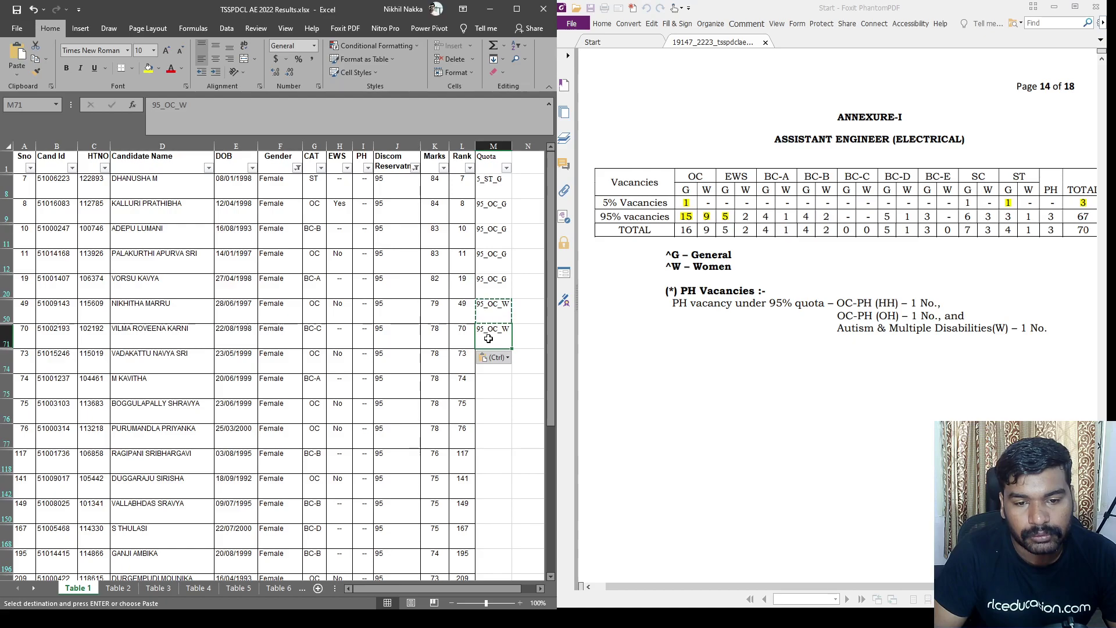
pyautogui.click(491, 370)
pyautogui.hotkey('ctrl', 'v')
pyautogui.click(486, 389)
pyautogui.hotkey('ctrl', 'v')
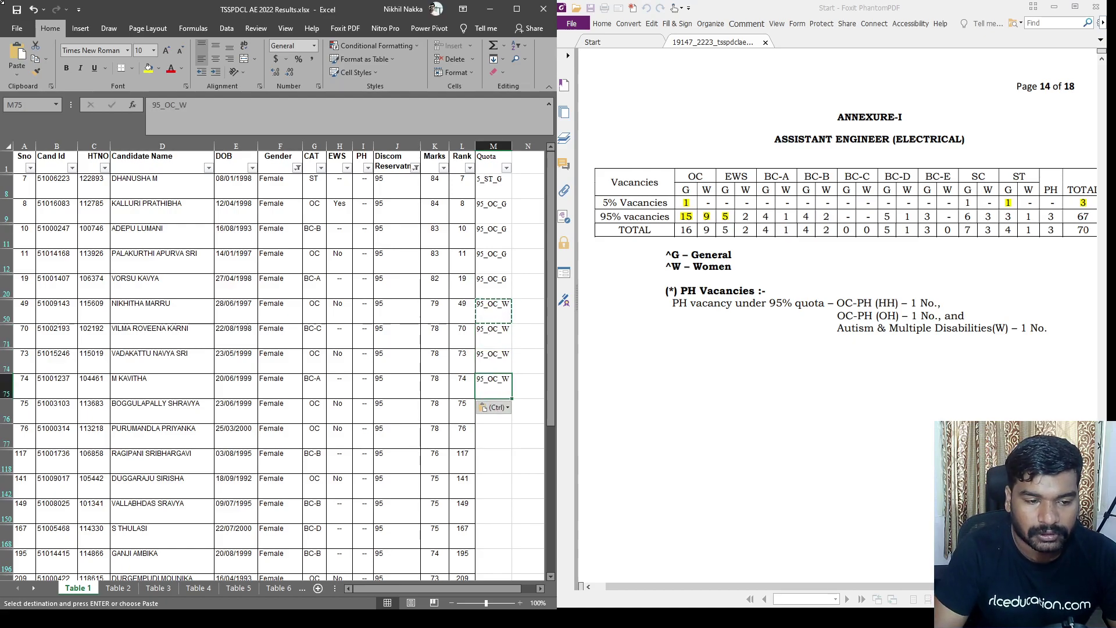
pyautogui.press('Down')
pyautogui.hotkey('ctrl', 'v')
pyautogui.press('Down')
pyautogui.hotkey('ctrl', 'v')
# Undo a stray paste, give ranks 141 and 149 95_OC_W, and clear the Gender filter.
pyautogui.hotkey('ctrl', 'Down')
pyautogui.hotkey('ctrl', 'v')
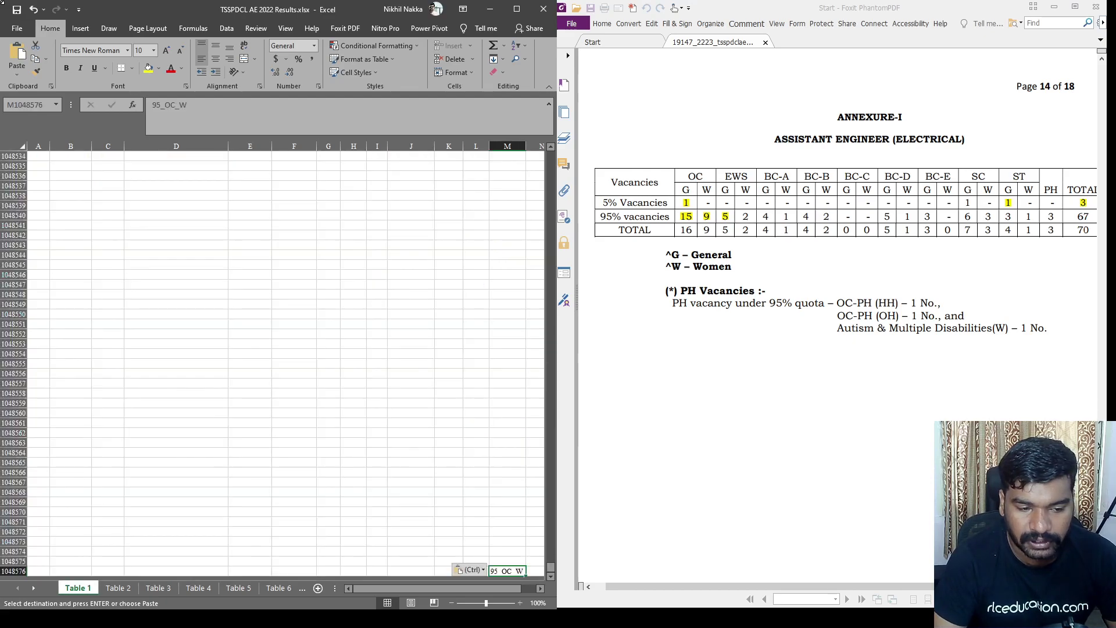
pyautogui.hotkey('ctrl', 'z')
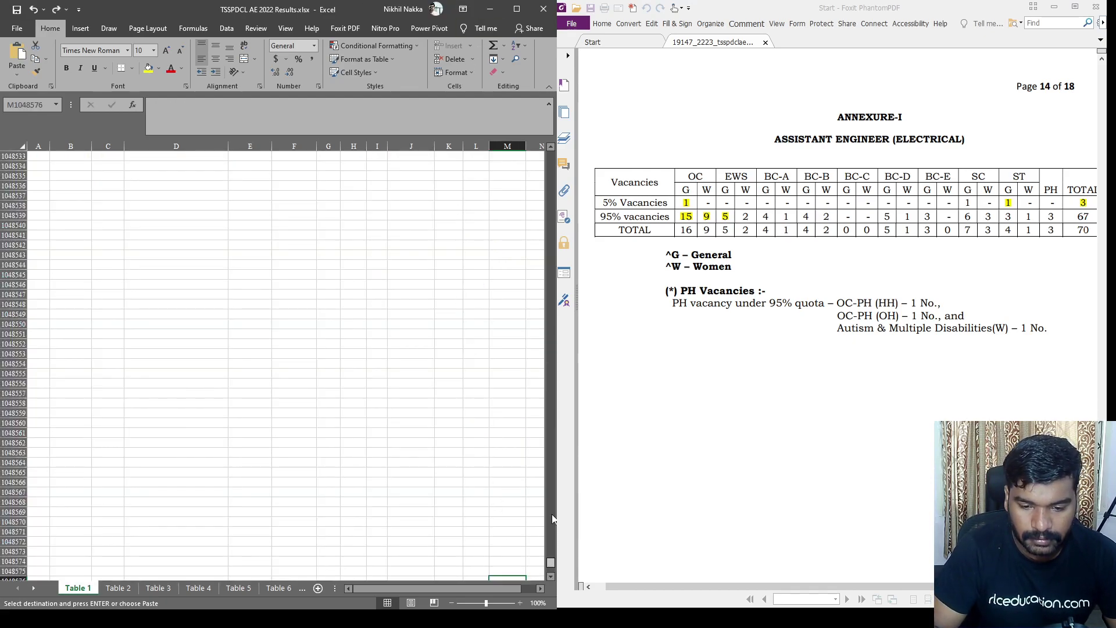
pyautogui.moveTo(551, 567); pyautogui.dragTo(551, 157)
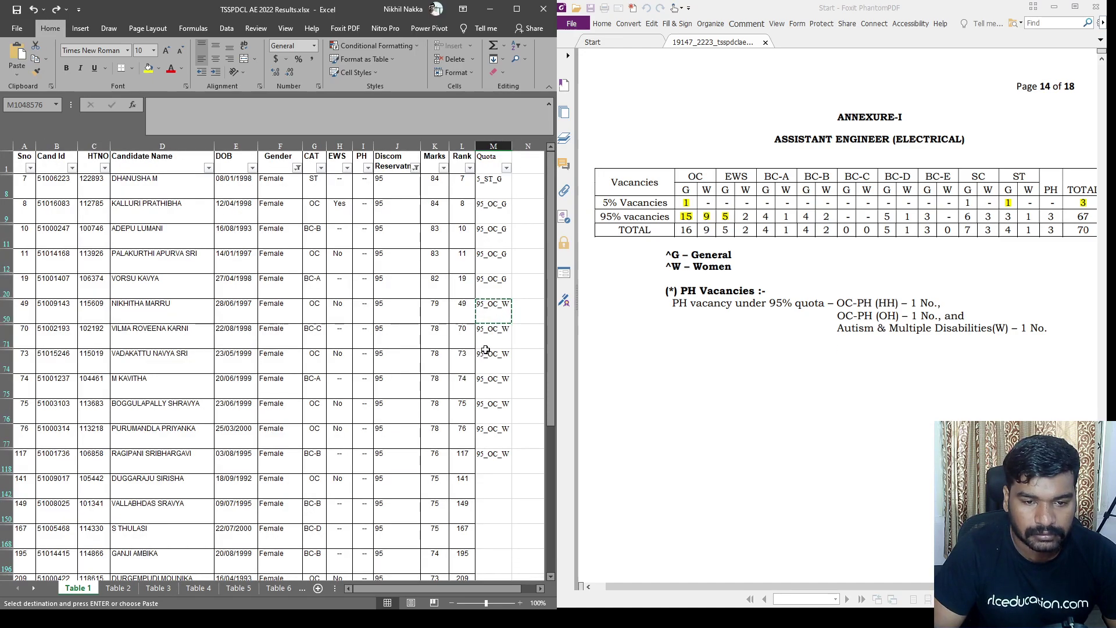
pyautogui.press('Down')
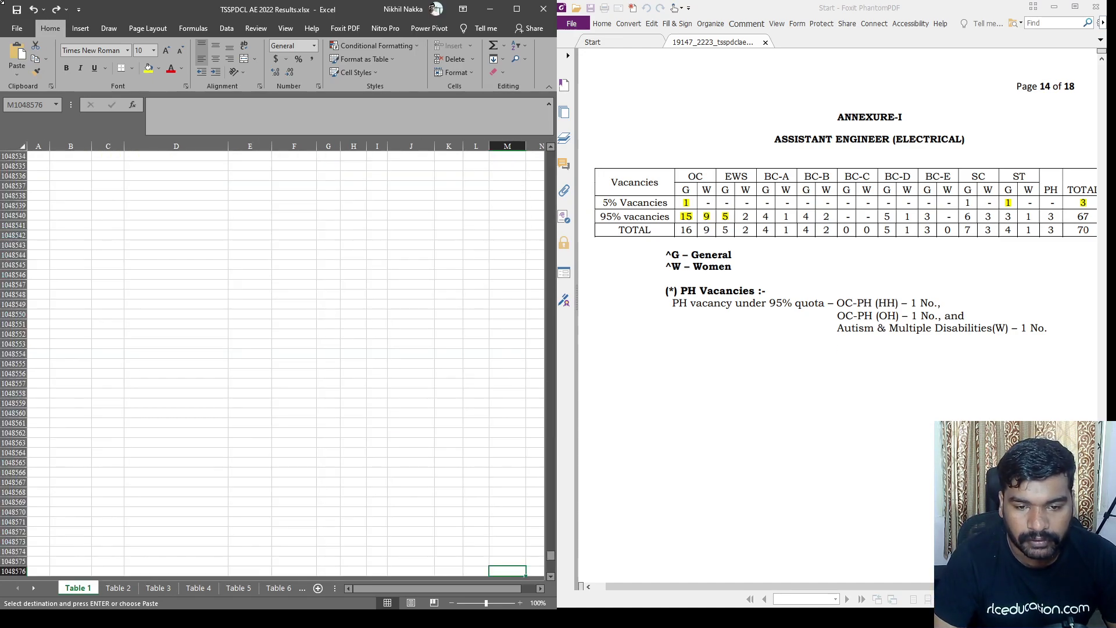
pyautogui.press('Up')
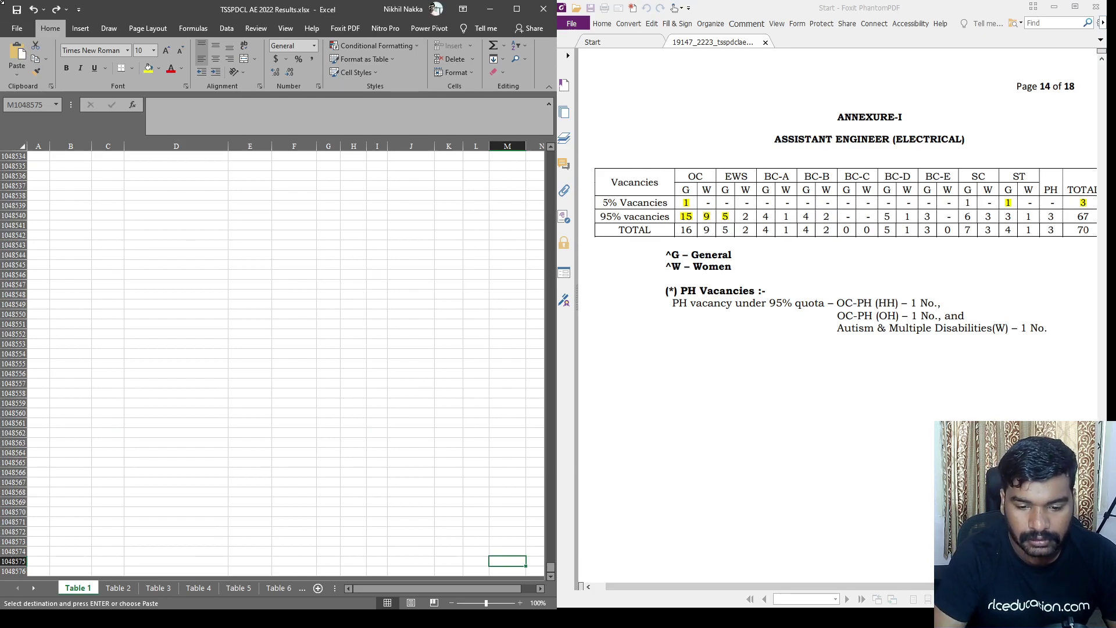
pyautogui.hotkey('ctrl', 'Up')
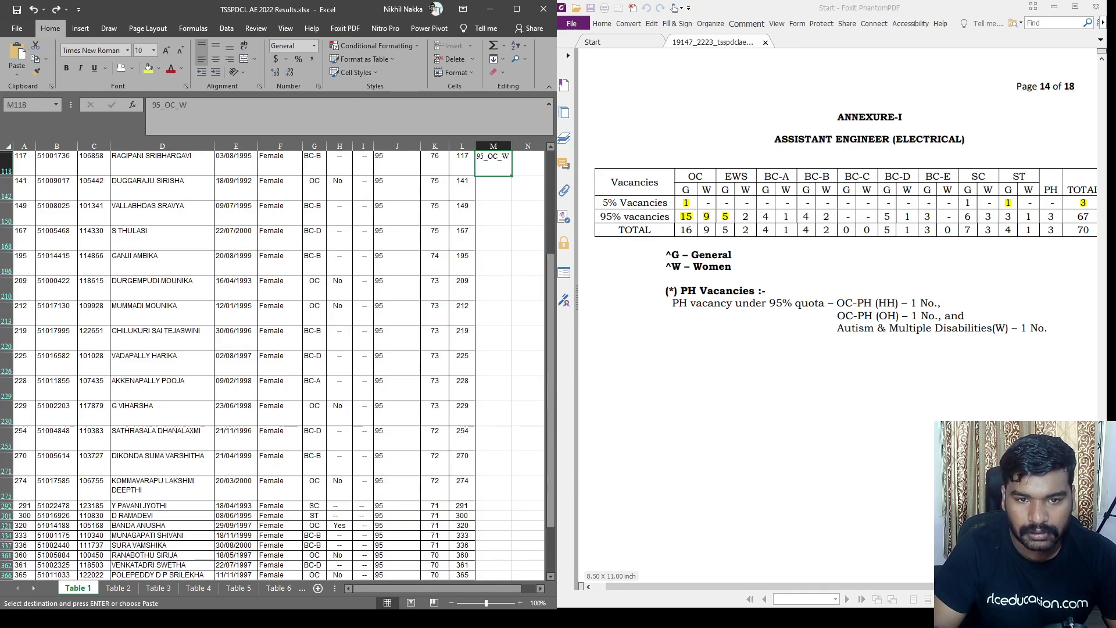
pyautogui.scroll(3, 465, 252)
pyautogui.press('Up')
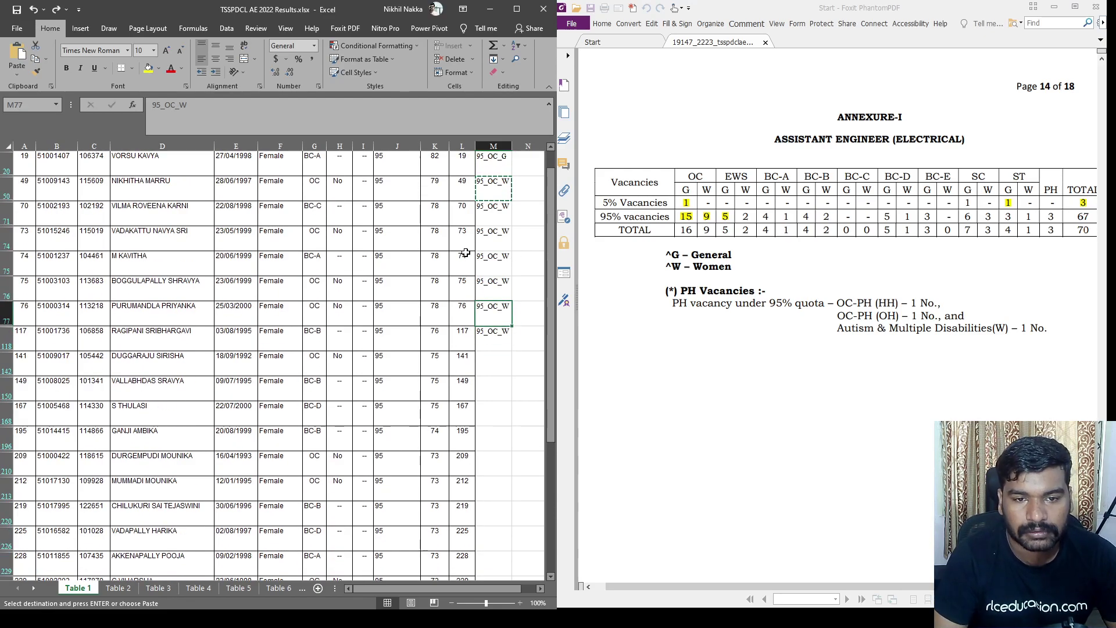
pyautogui.press('Up')
pyautogui.press('Up')
pyautogui.press('Up')
pyautogui.press('Up')
pyautogui.press('Up')
pyautogui.press('Up')
pyautogui.press('Up')
pyautogui.press('Up')
pyautogui.press('Up')
pyautogui.press('Up')
pyautogui.press('Down')
pyautogui.press('Down')
pyautogui.press('Down')
pyautogui.press('Down')
pyautogui.press('Down')
pyautogui.press('Down')
pyautogui.press('Down')
pyautogui.press('Down')
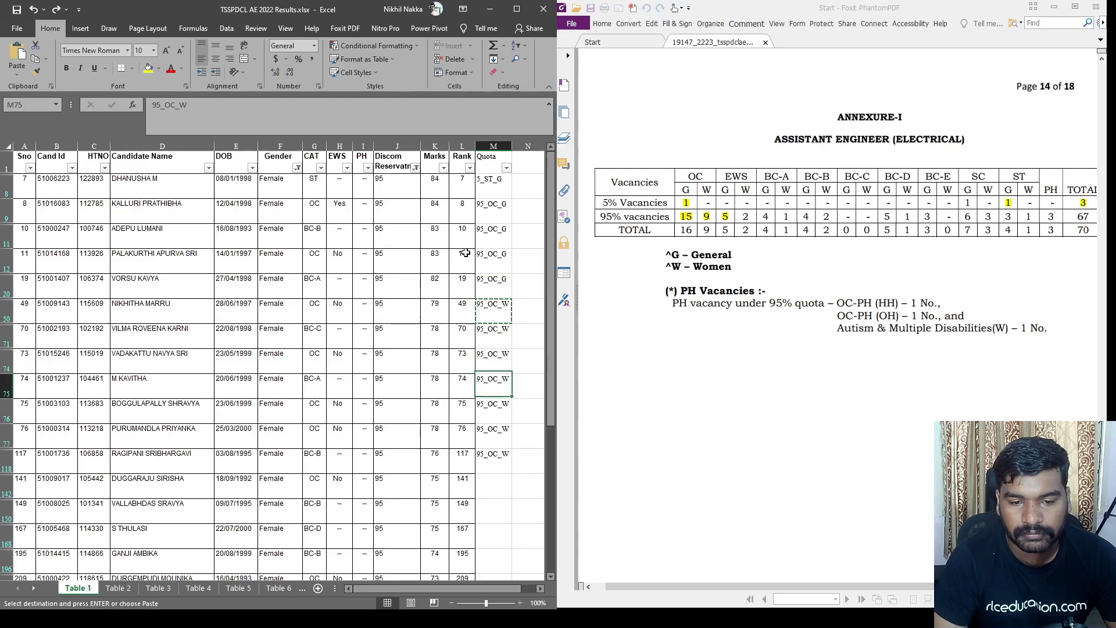
pyautogui.press('Down')
pyautogui.press('Down')
pyautogui.press('Down')
pyautogui.press('Down')
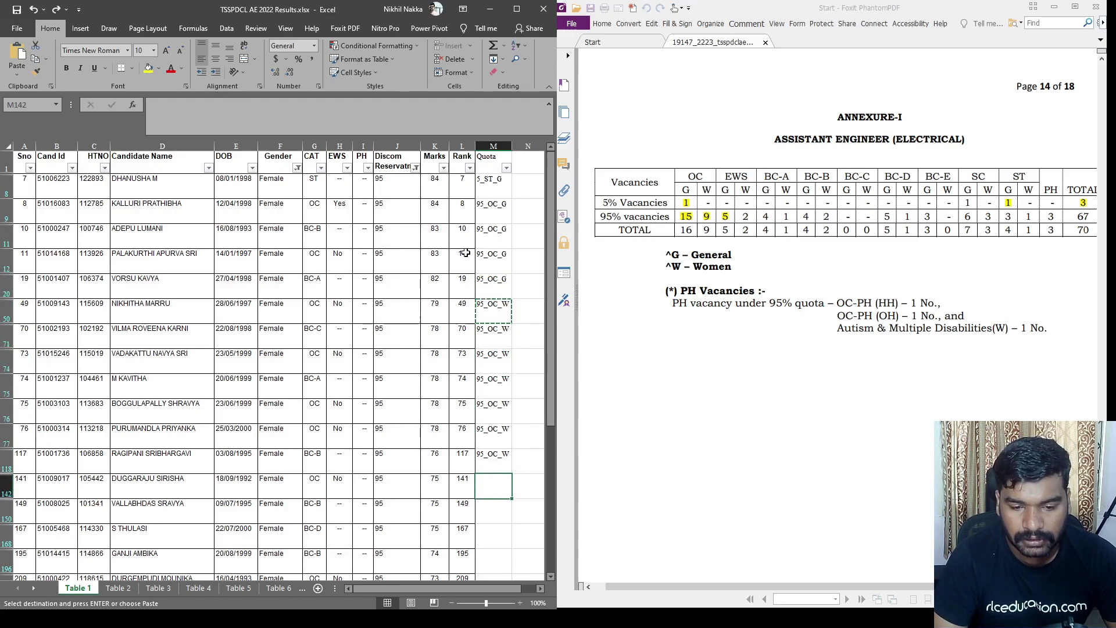
pyautogui.hotkey('ctrl', 'v')
pyautogui.press('Down')
pyautogui.hotkey('ctrl', 'v')
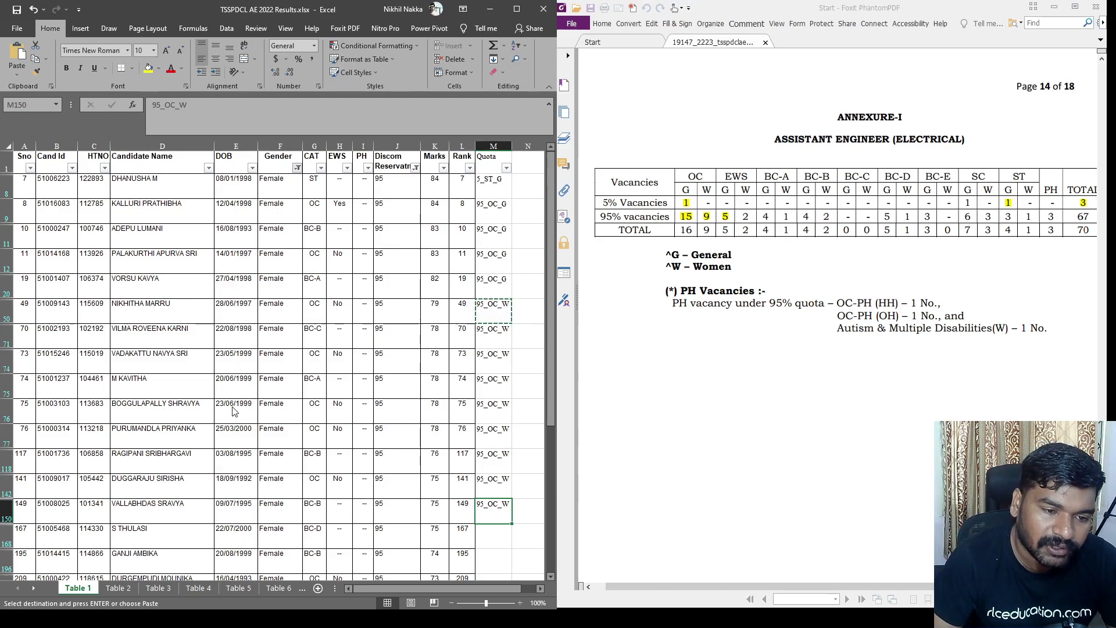
pyautogui.hotkey('alt', 'a')
pyautogui.press('c')
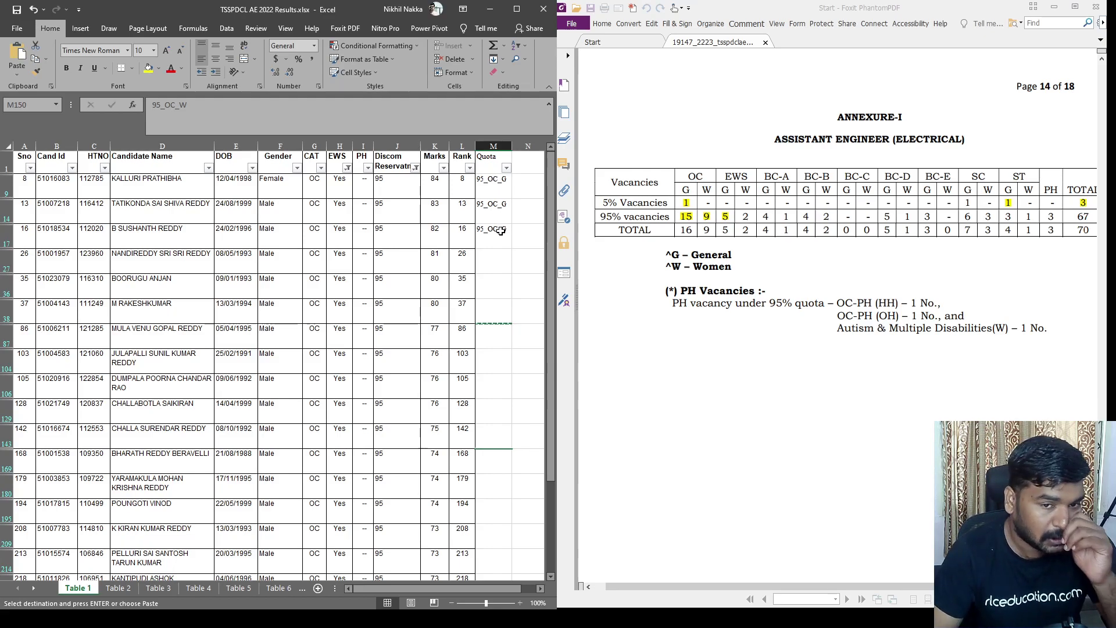
# Enter 95_EWS_G for the rank 26 EWS candidate and autofit column M.
pyautogui.click(481, 258)
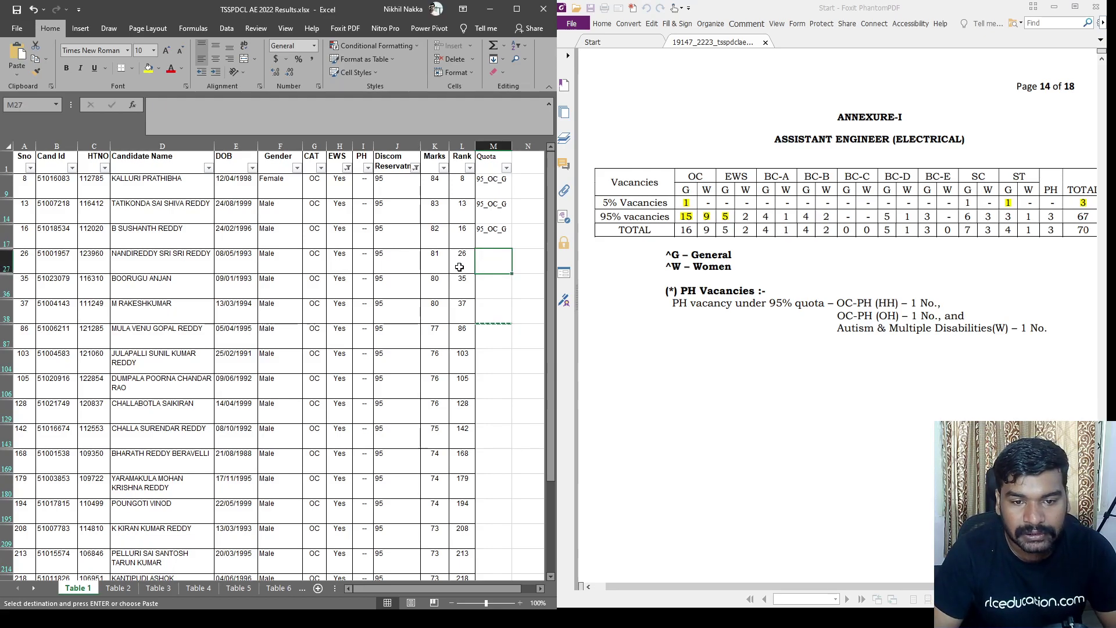
pyautogui.write('95_EW')
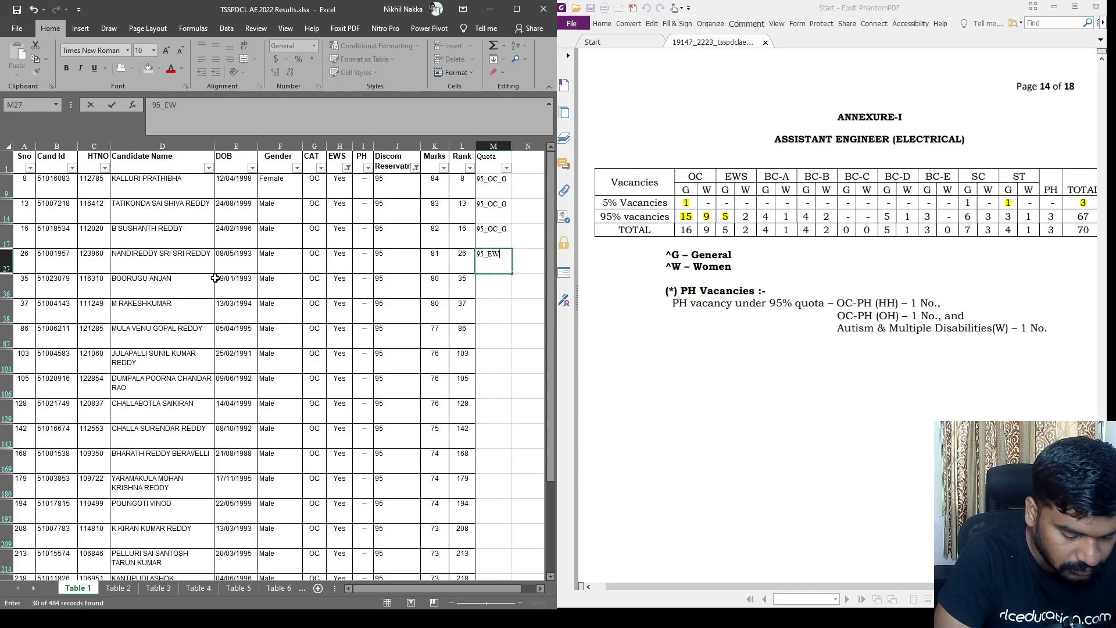
pyautogui.write('S_G')
pyautogui.click(493, 361)
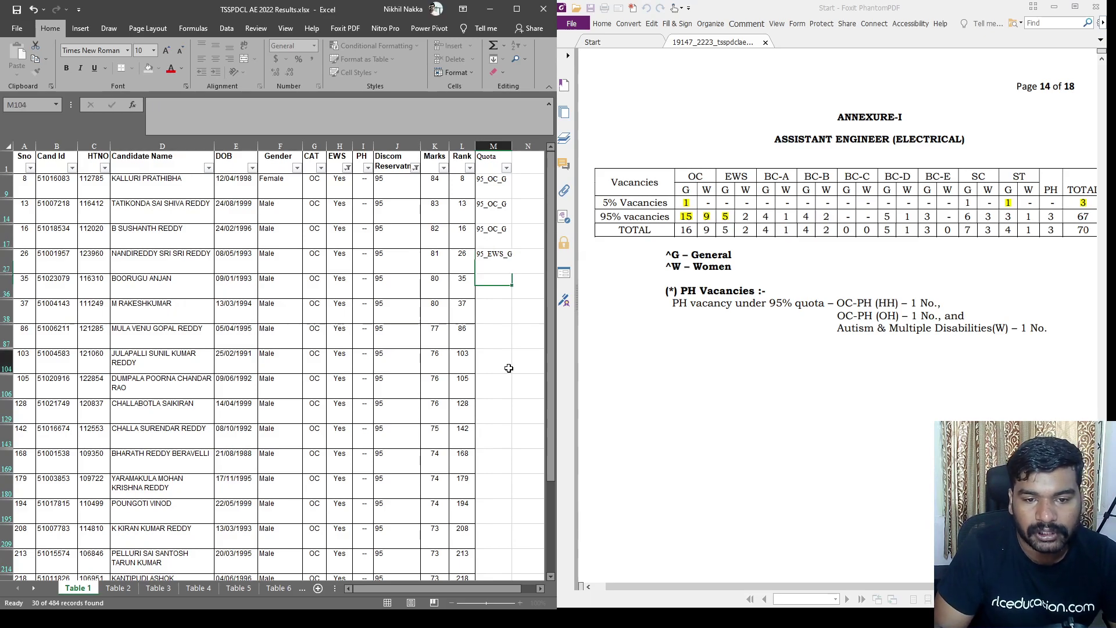
pyautogui.doubleClick(512, 142)
# Paste 95_EWS_G for the rank 35, 37, 86 and 103 EWS candidates.
pyautogui.click(507, 258)
pyautogui.hotkey('ctrl', 'c')
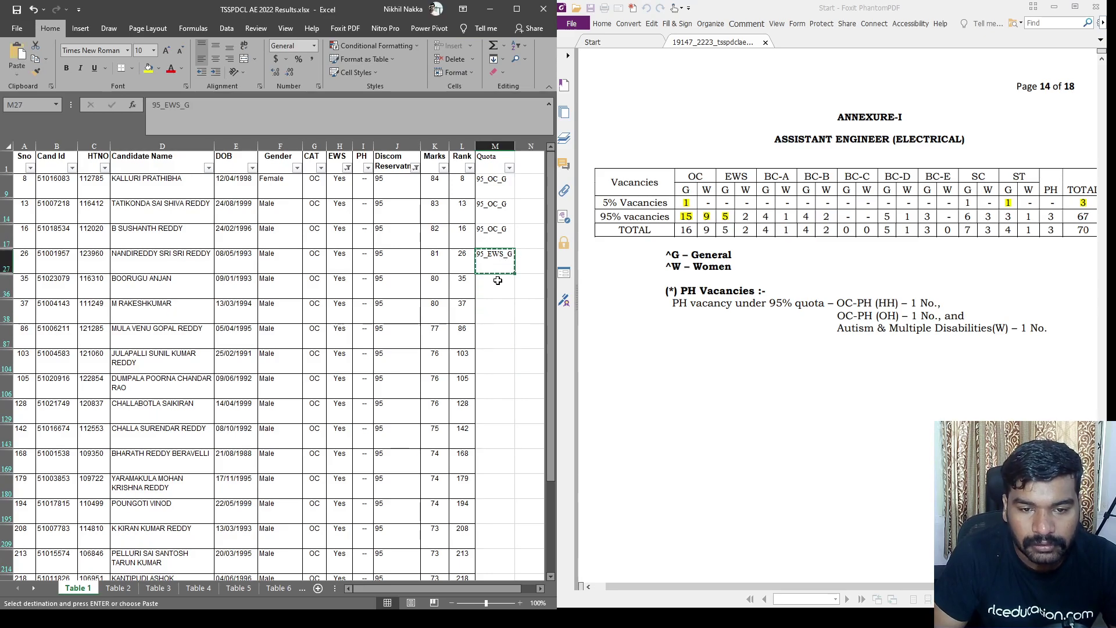
pyautogui.press('Down')
pyautogui.hotkey('ctrl', 'v')
pyautogui.press('Down')
pyautogui.hotkey('ctrl', 'v')
pyautogui.press('Down')
pyautogui.hotkey('ctrl', 'v')
pyautogui.press('Down')
pyautogui.hotkey('ctrl', 'v')
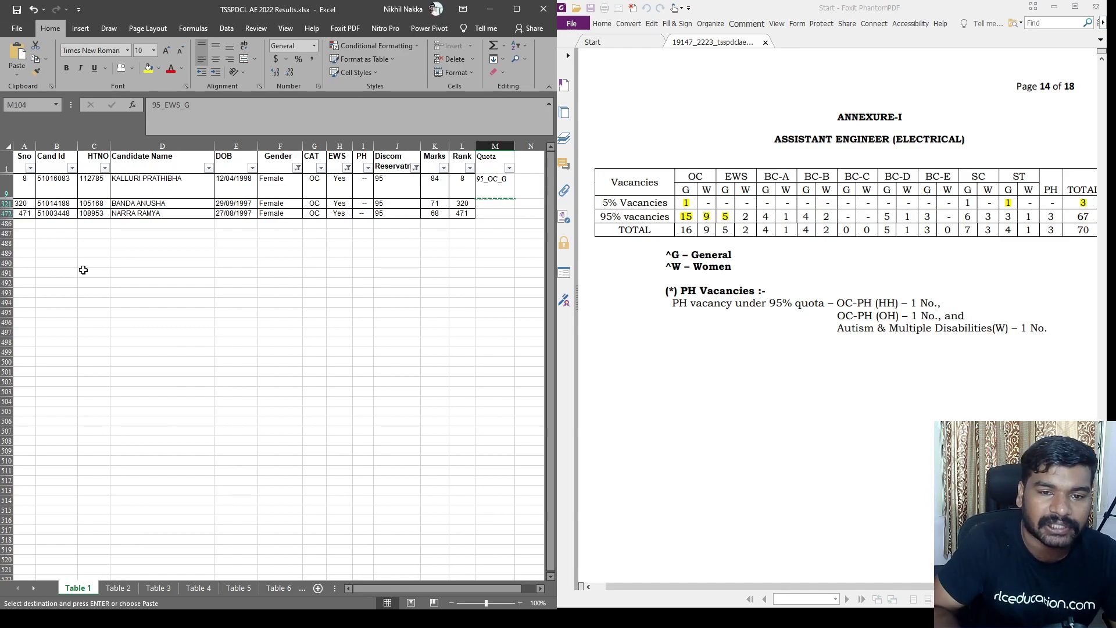
# Set the rank 320 female EWS candidate's Quota to 95_EWS_W.
pyautogui.click(492, 204)
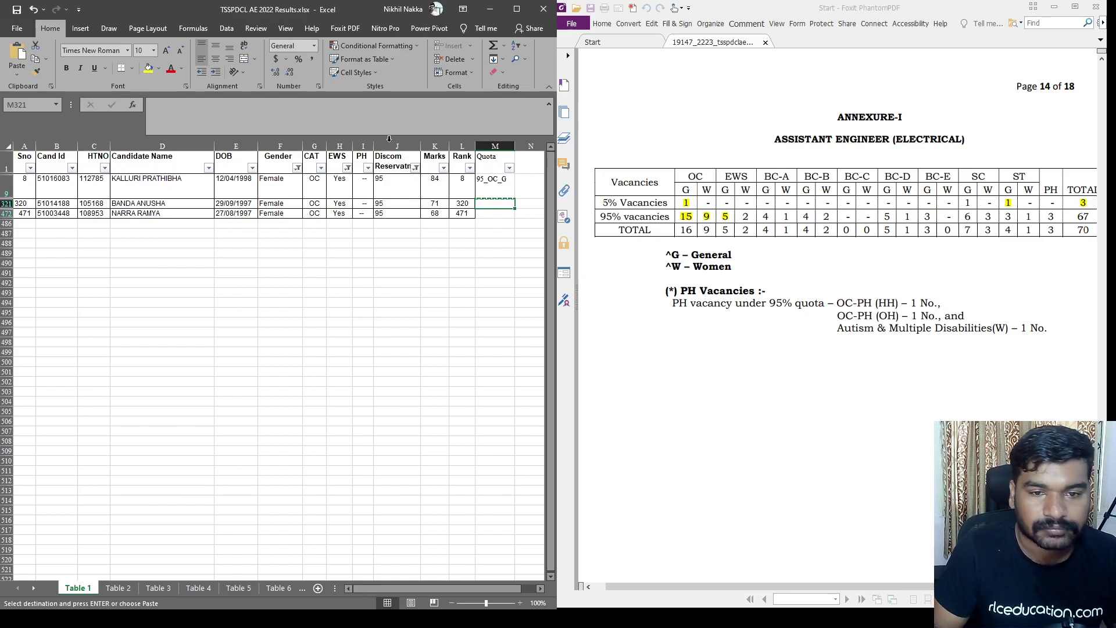
pyautogui.hotkey('ctrl', 'v')
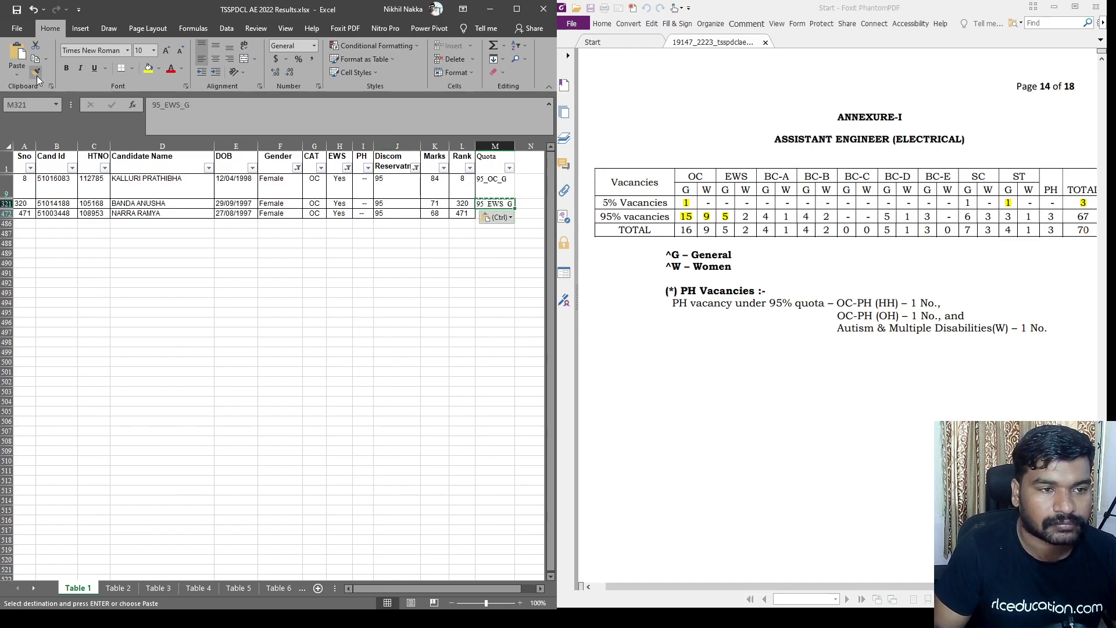
pyautogui.press('Escape')
pyautogui.click(186, 105)
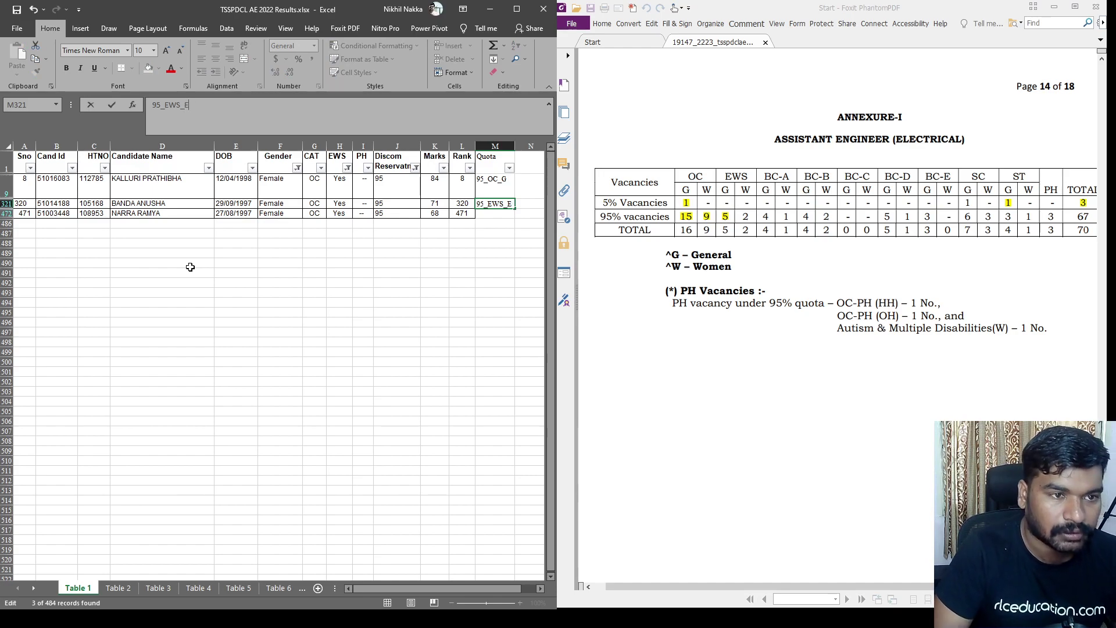
pyautogui.click(435, 302)
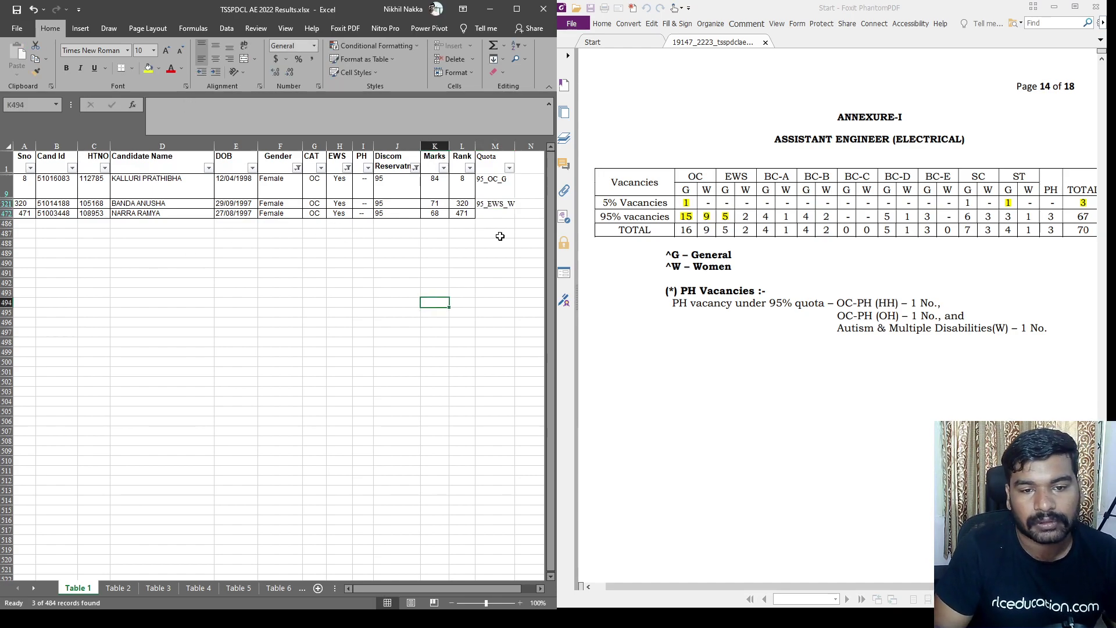
# Copy 95_EWS_W to the rank 471 candidate and widen column M slightly.
pyautogui.click(500, 205)
pyautogui.hotkey('ctrl', 'c')
pyautogui.click(494, 214)
pyautogui.hotkey('ctrl', 'v')
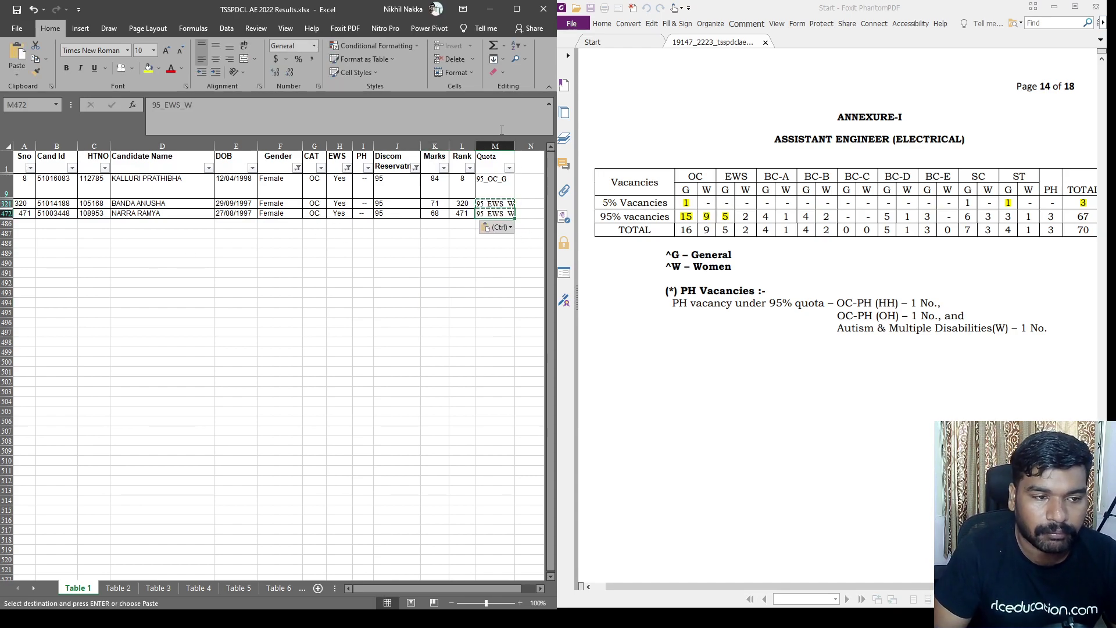
pyautogui.moveTo(514, 145); pyautogui.dragTo(518, 146)
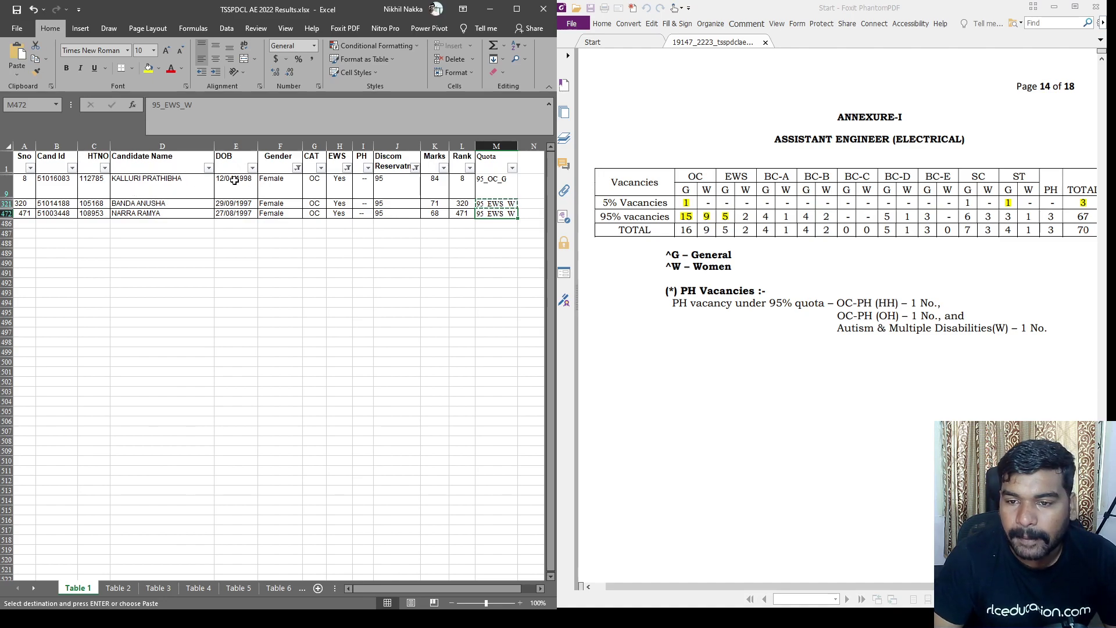
# Highlight the EWS women vacancy count of 2 in the PDF, then remove the Gender filter.
pyautogui.moveTo(739, 216); pyautogui.dragTo(750, 217)
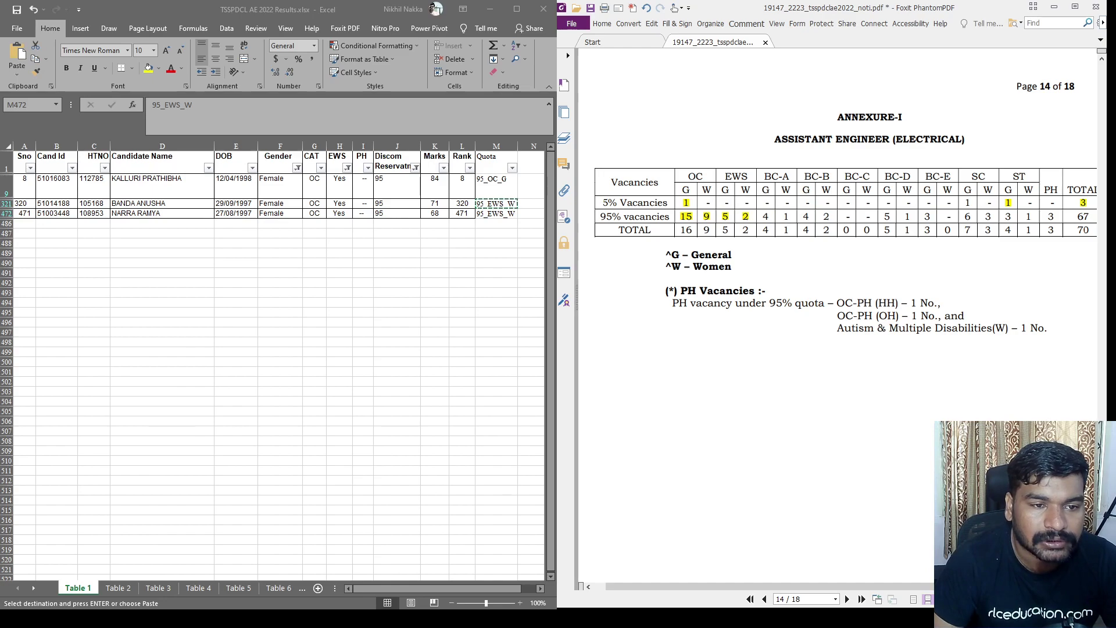
pyautogui.click(295, 171)
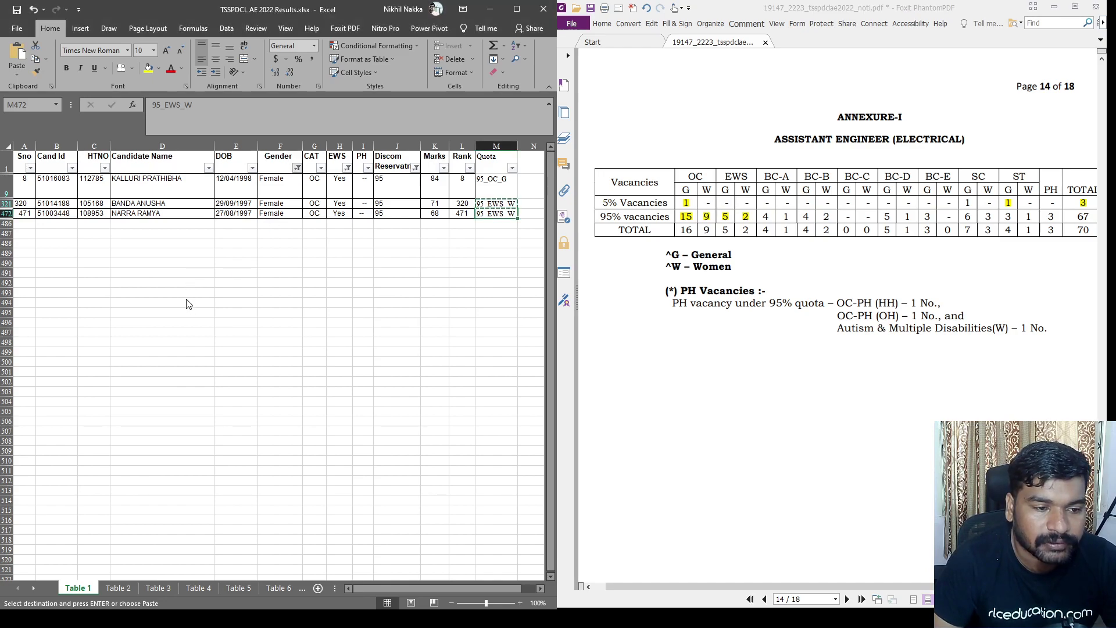
pyautogui.hotkey('ctrl', 'z')
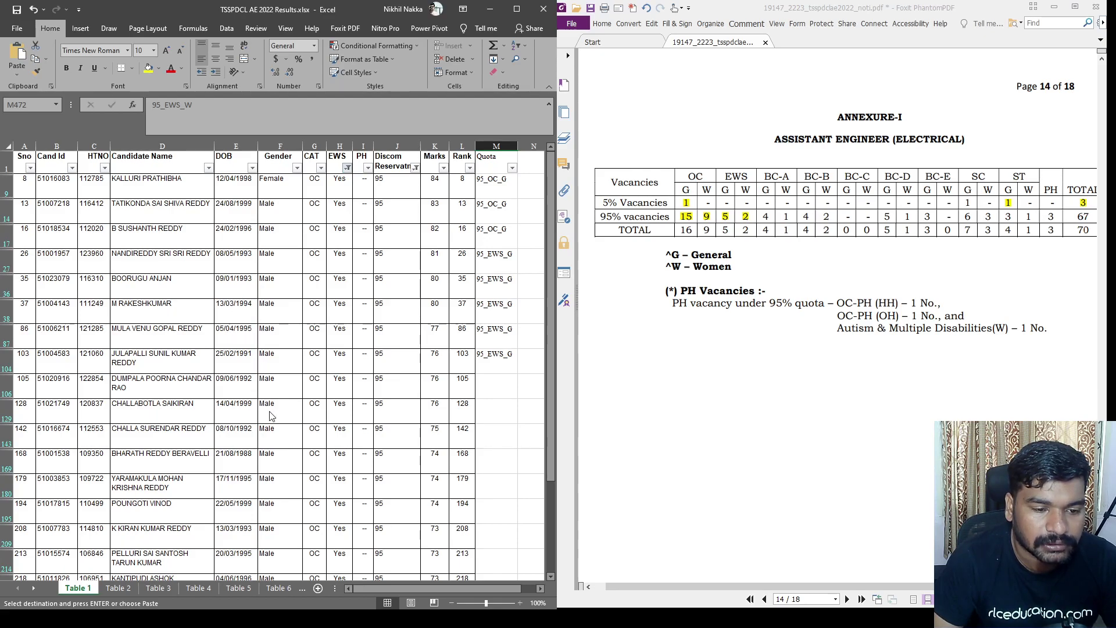
# Clear the EWS filter, list BC-A candidates, and set rank 56's quota to 95_BCA_G.
pyautogui.hotkey('ctrl', 'z')
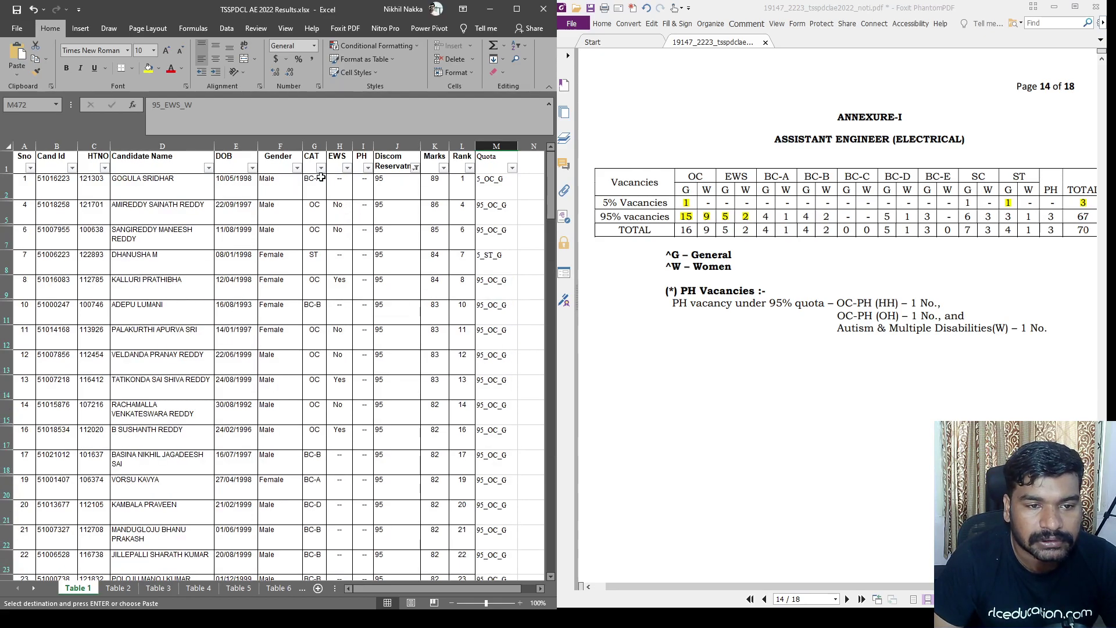
pyautogui.click(312, 162)
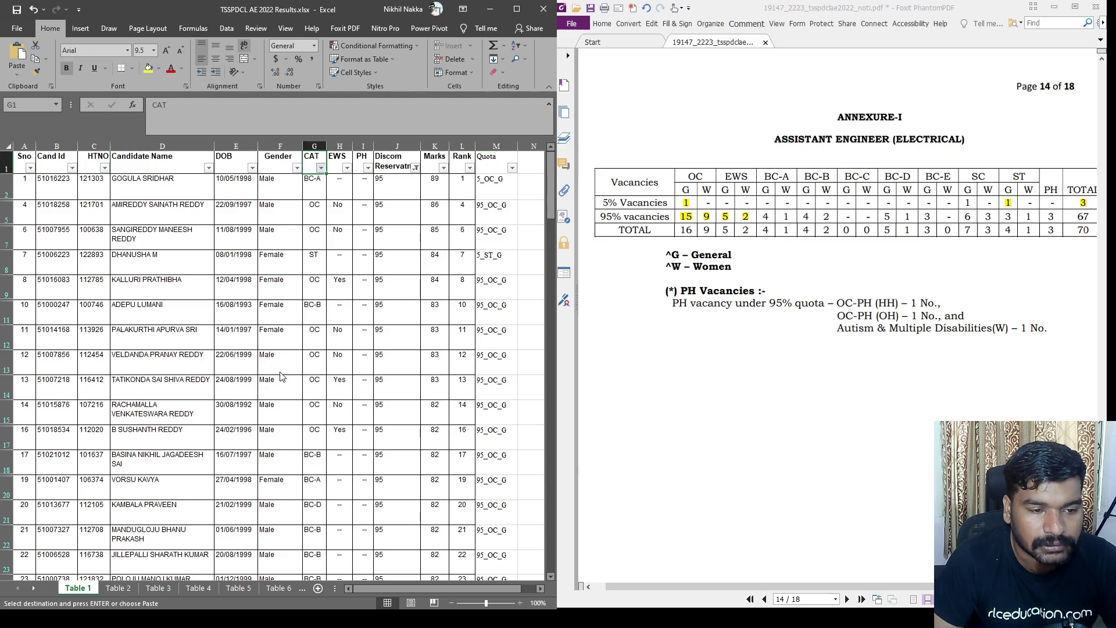
pyautogui.hotkey('ctrl', 'z')
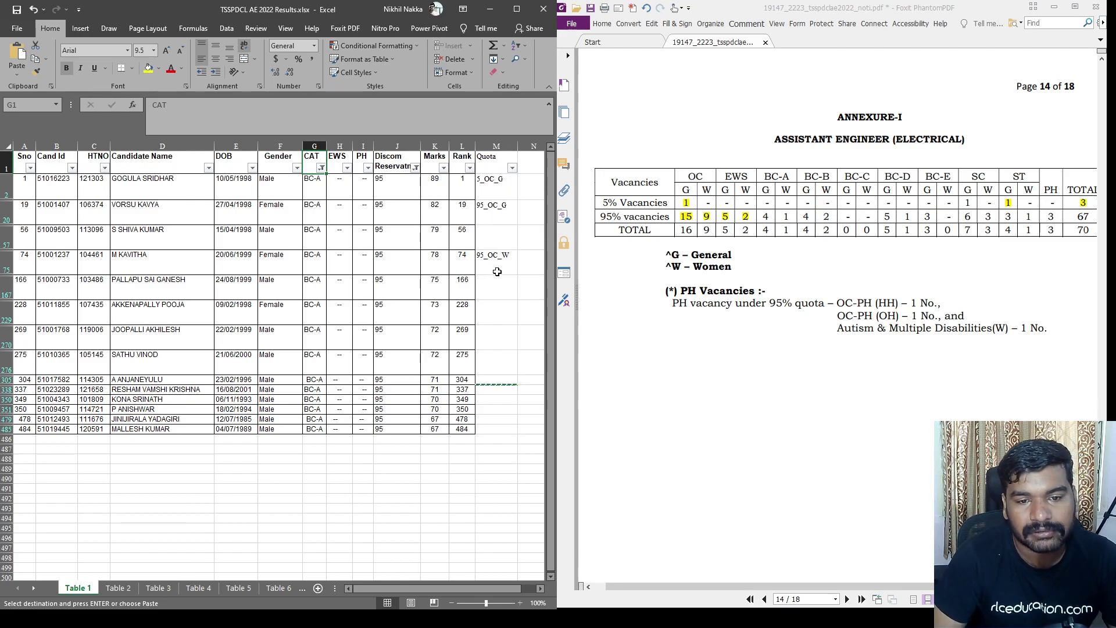
pyautogui.click(498, 233)
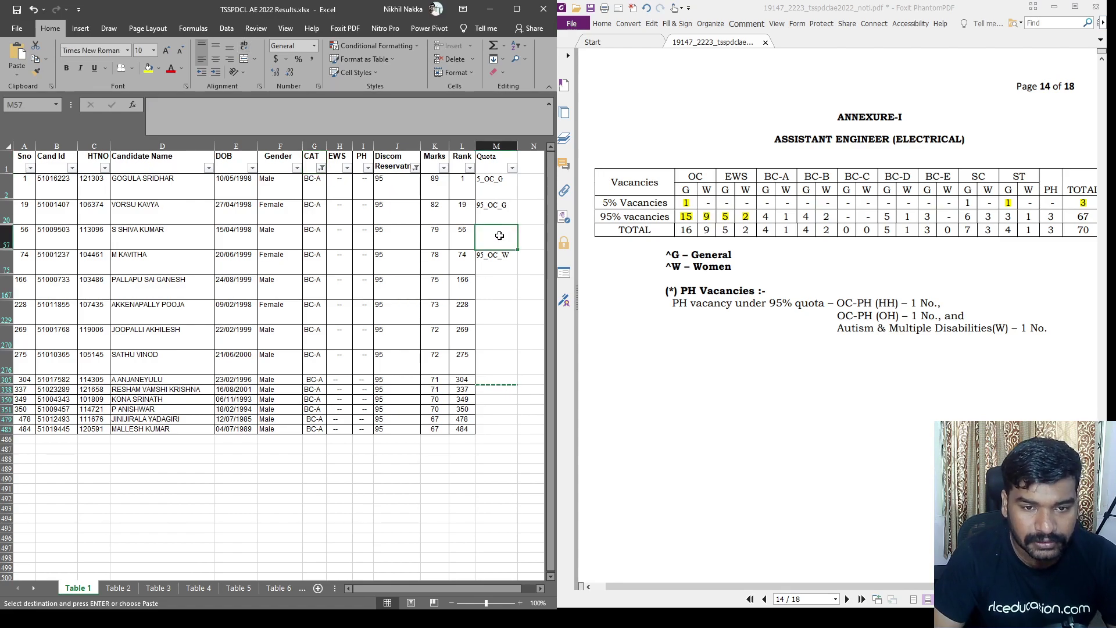
pyautogui.hotkey('ctrl', 'v')
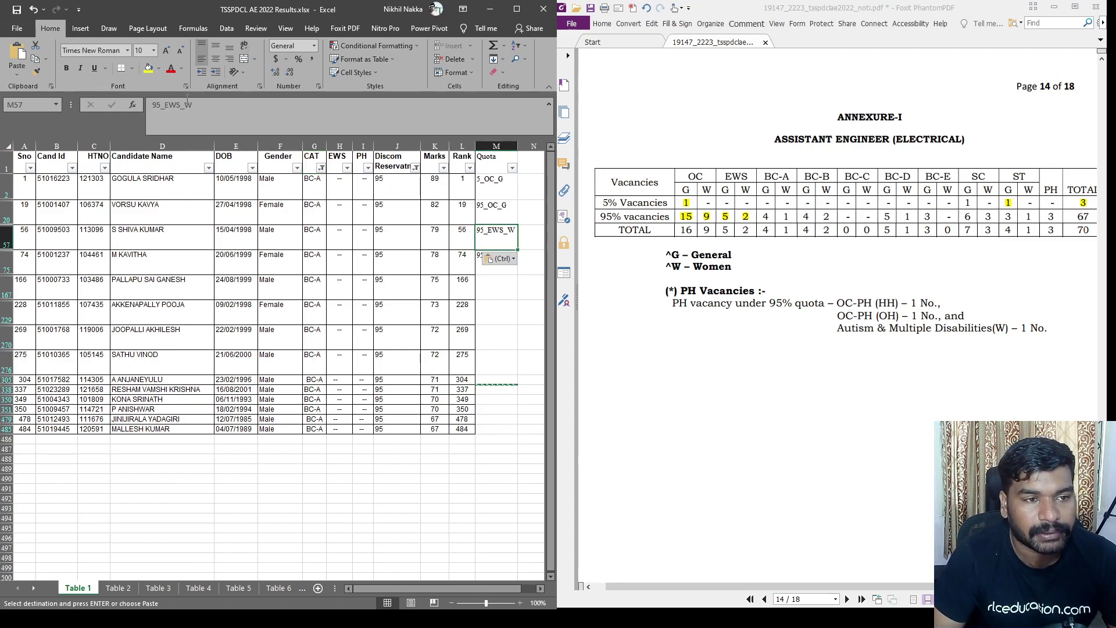
pyautogui.press('Escape')
pyautogui.doubleClick(173, 110)
pyautogui.write('BCA_')
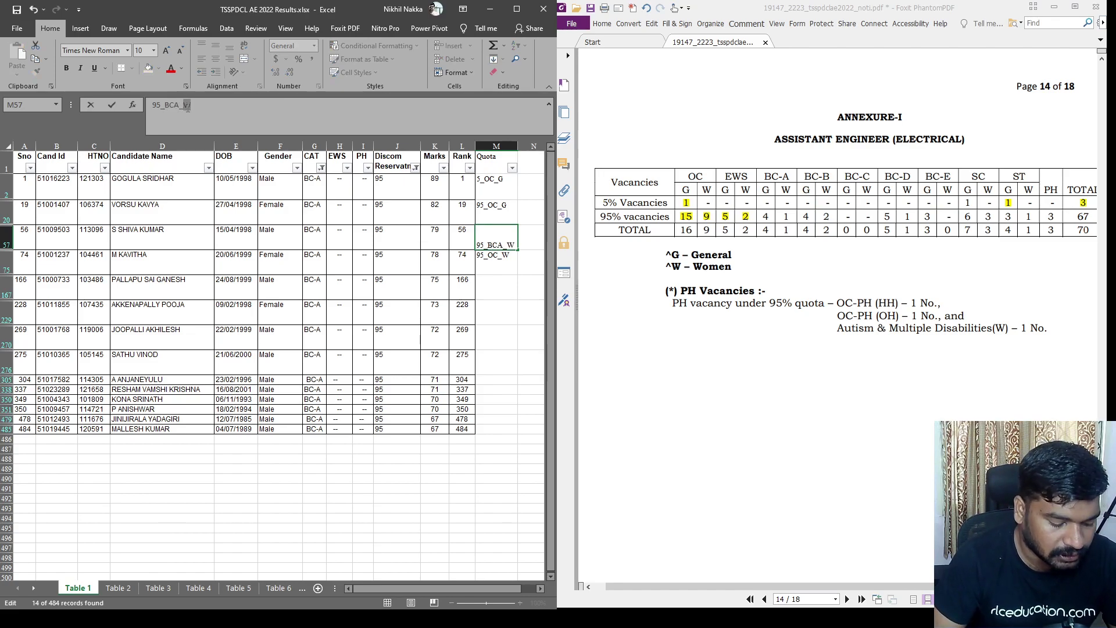
pyautogui.write('G')
pyautogui.click(494, 237)
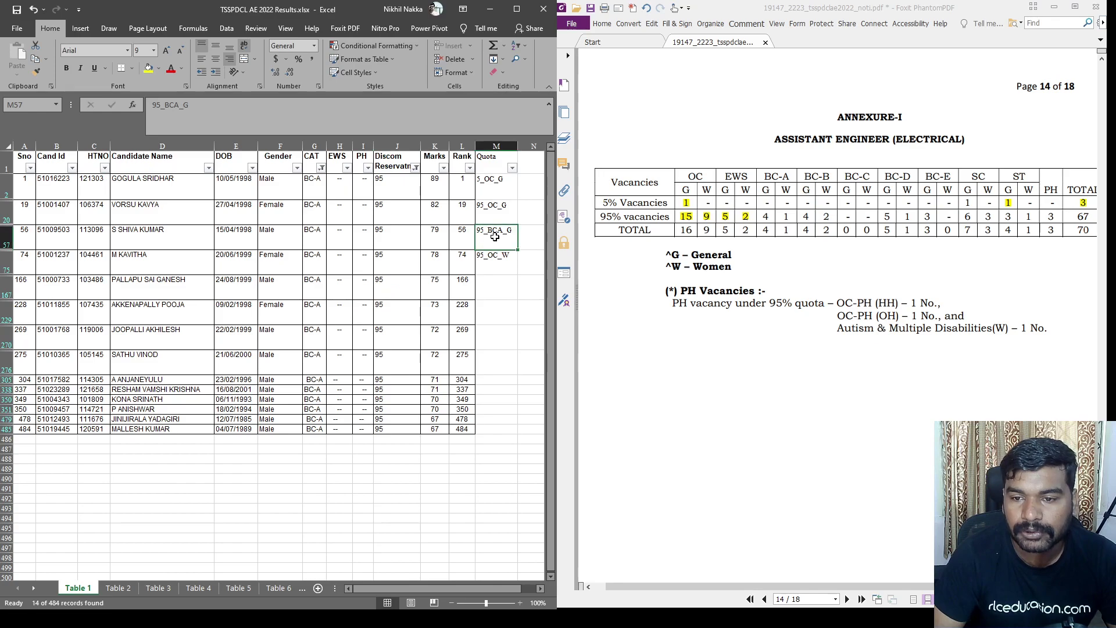
# Copy 95_BCA_G to ranks 166, 228 and 269, then clear the Gender and CAT filters.
pyautogui.hotkey('ctrl', 'c')
pyautogui.click(493, 291)
pyautogui.hotkey('ctrl', 'v')
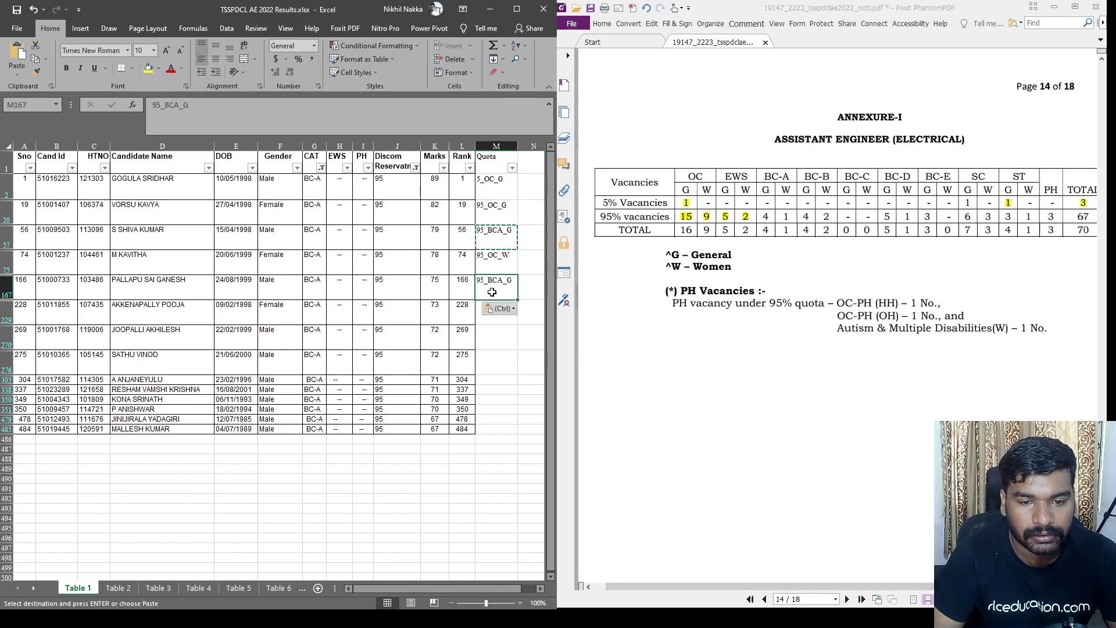
pyautogui.click(487, 323)
pyautogui.hotkey('ctrl', 'v')
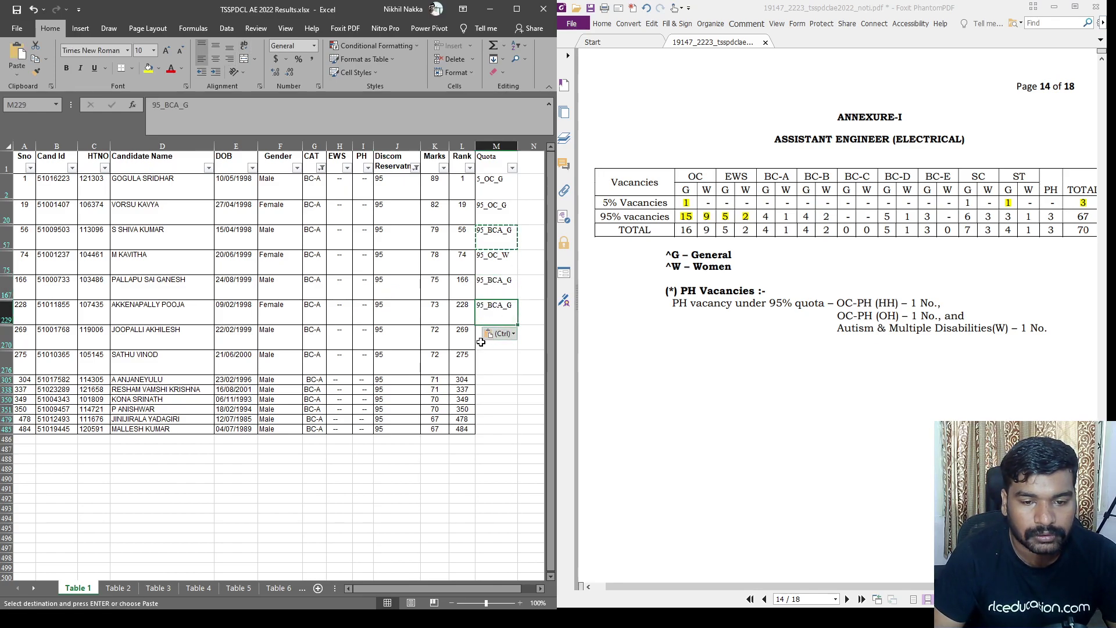
pyautogui.click(486, 340)
pyautogui.hotkey('ctrl', 'v')
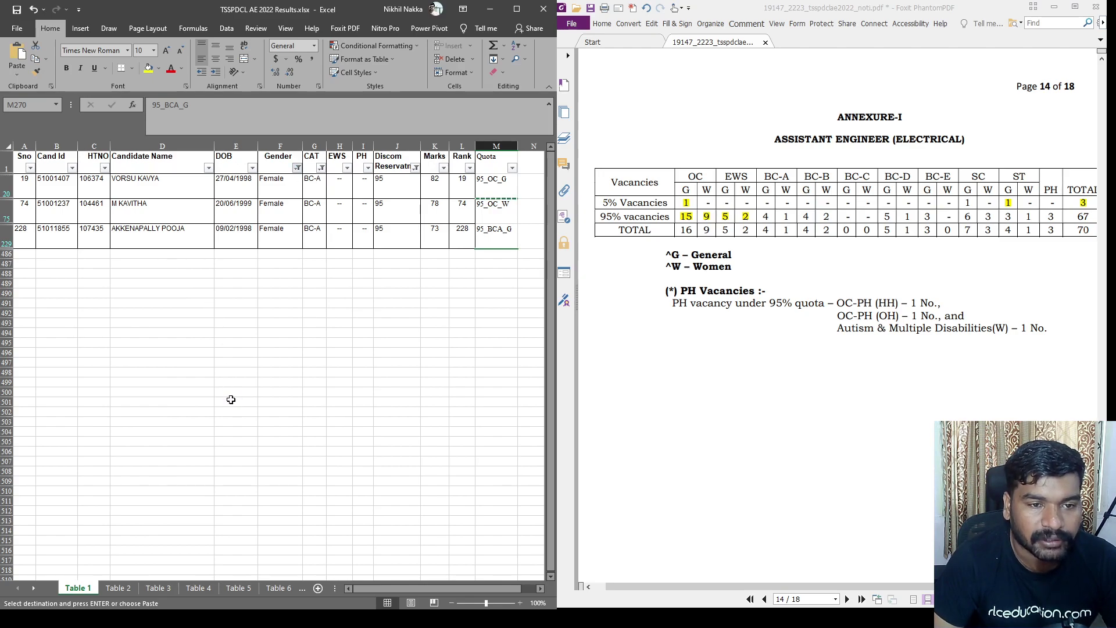
pyautogui.hotkey('ctrl', 'z')
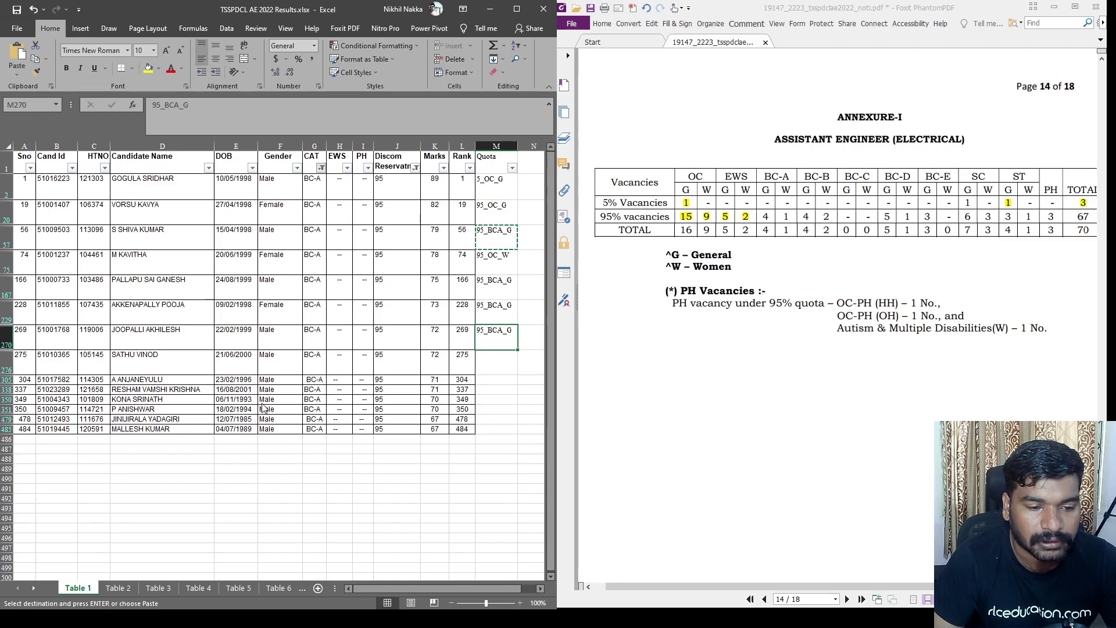
pyautogui.hotkey('ctrl', 'z')
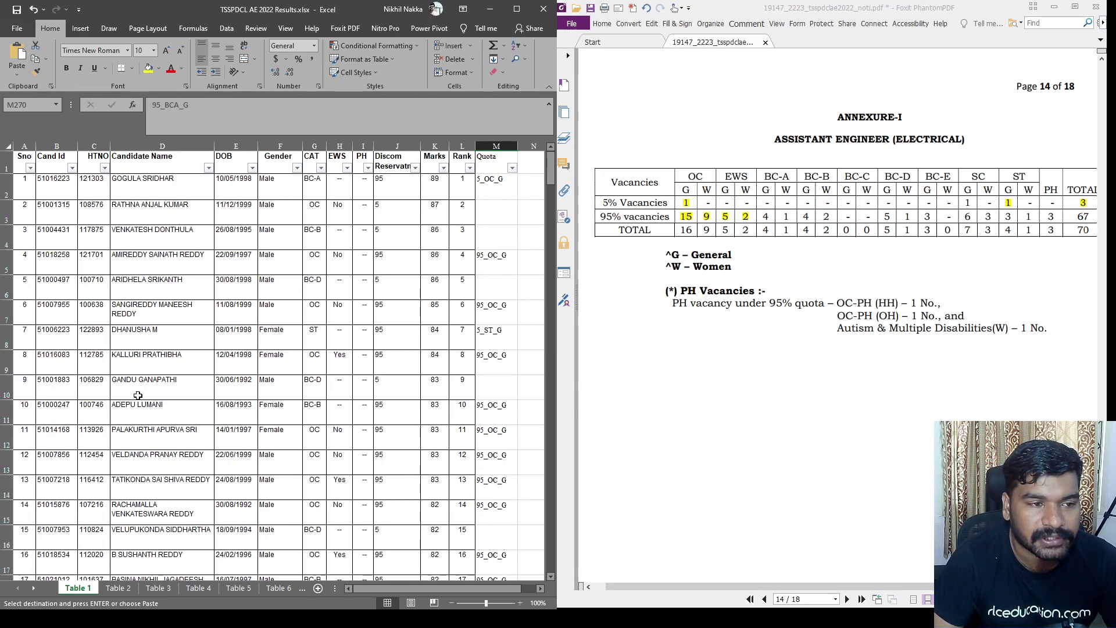
# Append the Table 5 rows below Table 1's data and delete the repeated header row.
pyautogui.scroll(-7, 204, 480)
pyautogui.scroll(-15, 204, 480)
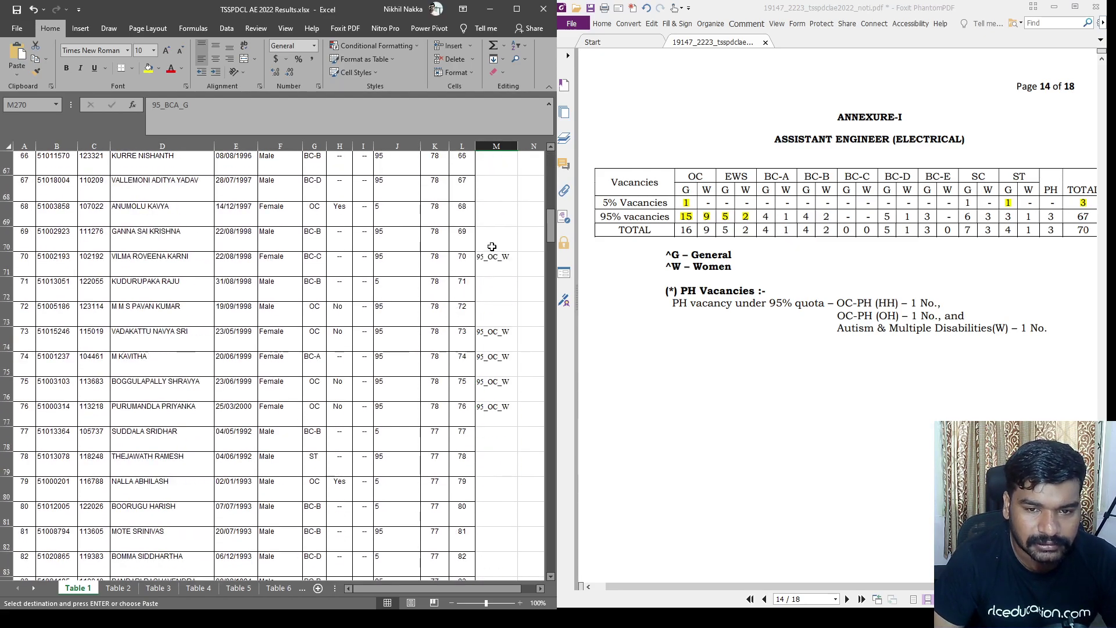
pyautogui.moveTo(551, 224); pyautogui.dragTo(551, 555)
pyautogui.click(198, 587)
pyautogui.click(238, 588)
pyautogui.hotkey('ctrl', 'a')
pyautogui.scroll(-1, 228, 531)
pyautogui.click(76, 588)
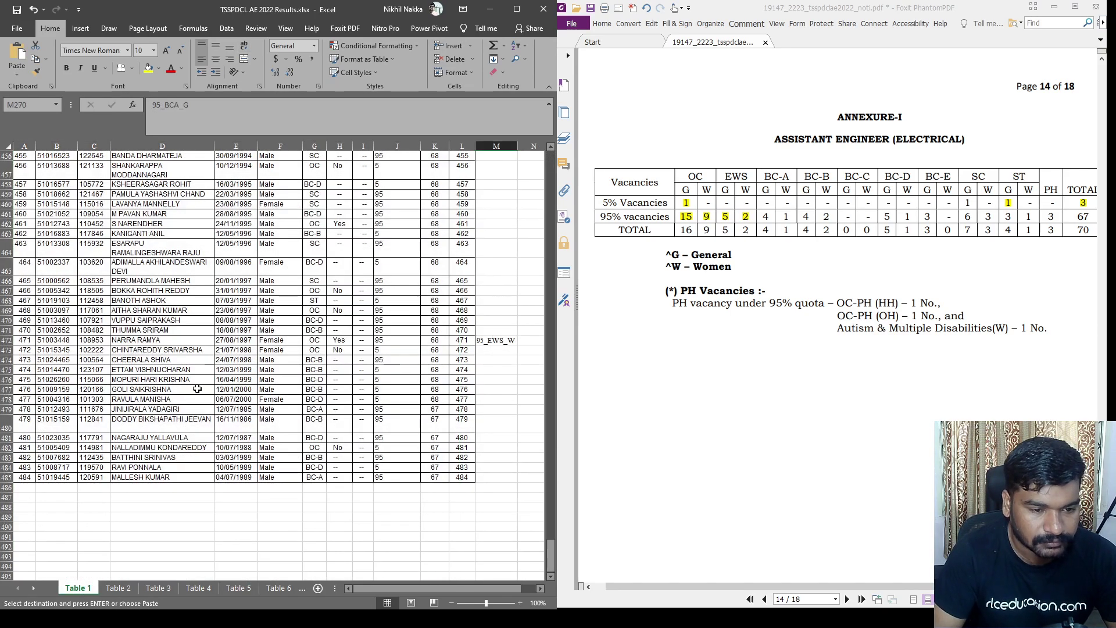
pyautogui.click(30, 315)
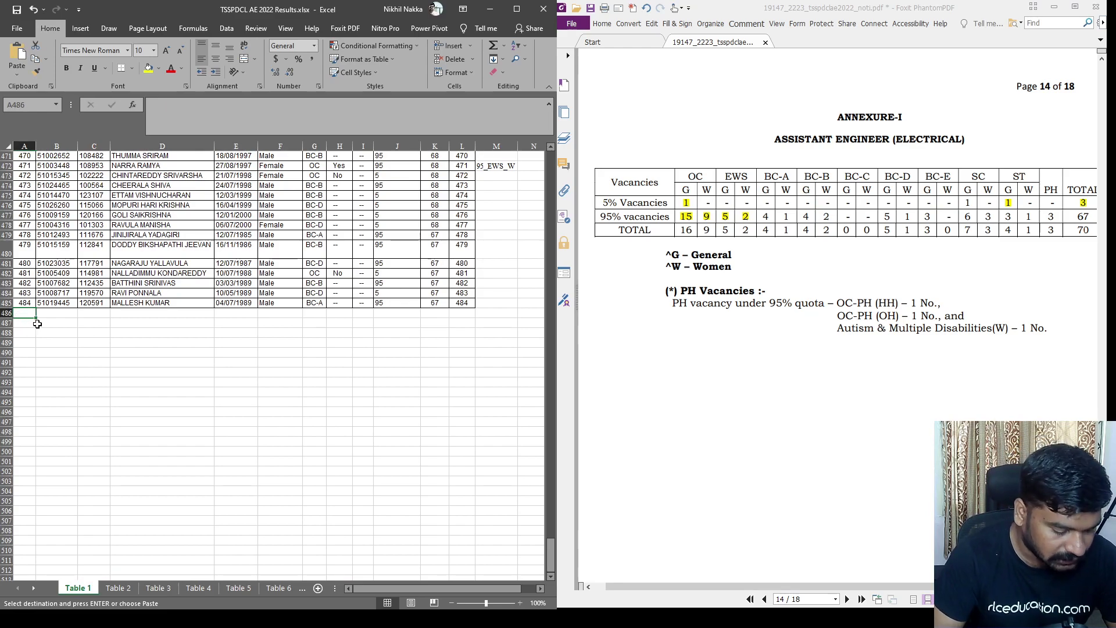
pyautogui.press('Return')
pyautogui.click(6, 323)
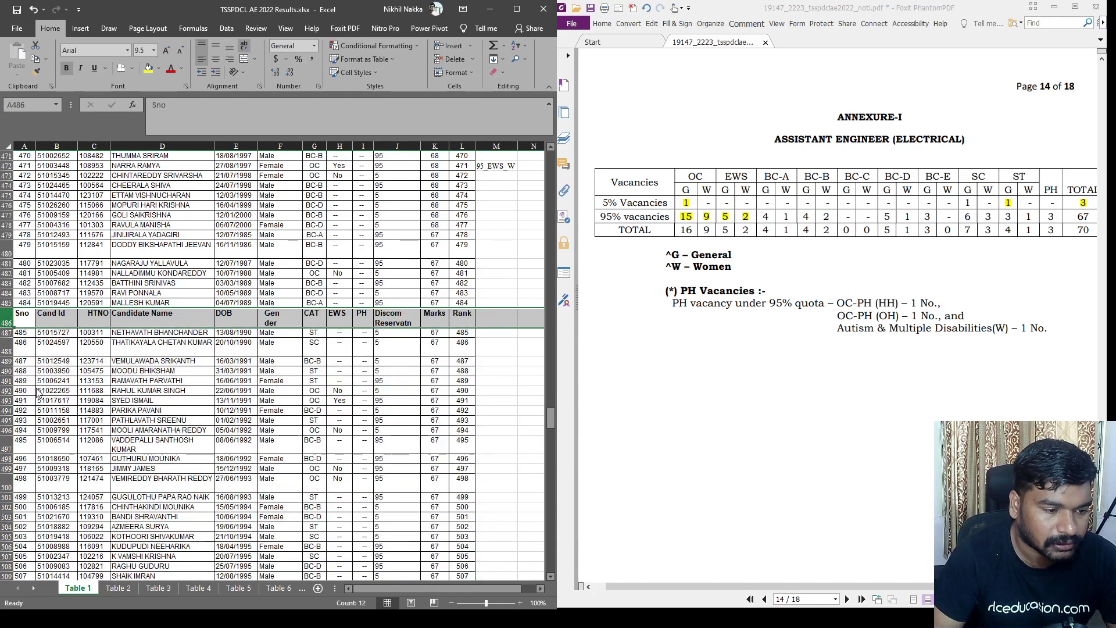
pyautogui.hotkey('ctrl', '-')
# Copy all Table 6 data and paste it after the last row of Table 1.
pyautogui.click(273, 588)
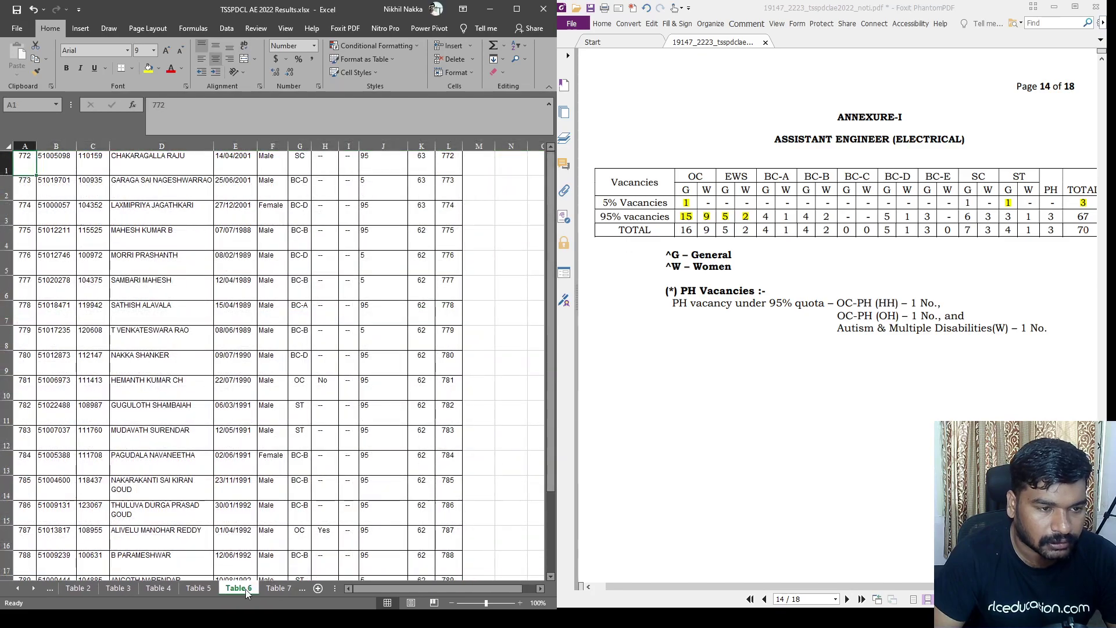
pyautogui.click(205, 587)
pyautogui.click(231, 586)
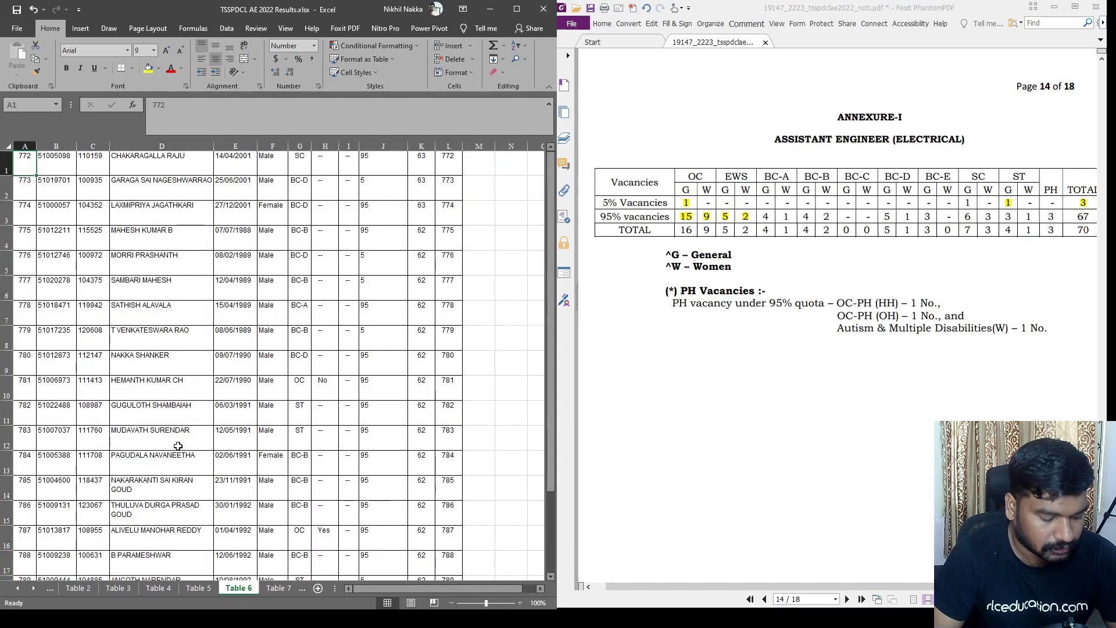
pyautogui.hotkey('ctrl', 'a')
pyautogui.hotkey('ctrl', 'c')
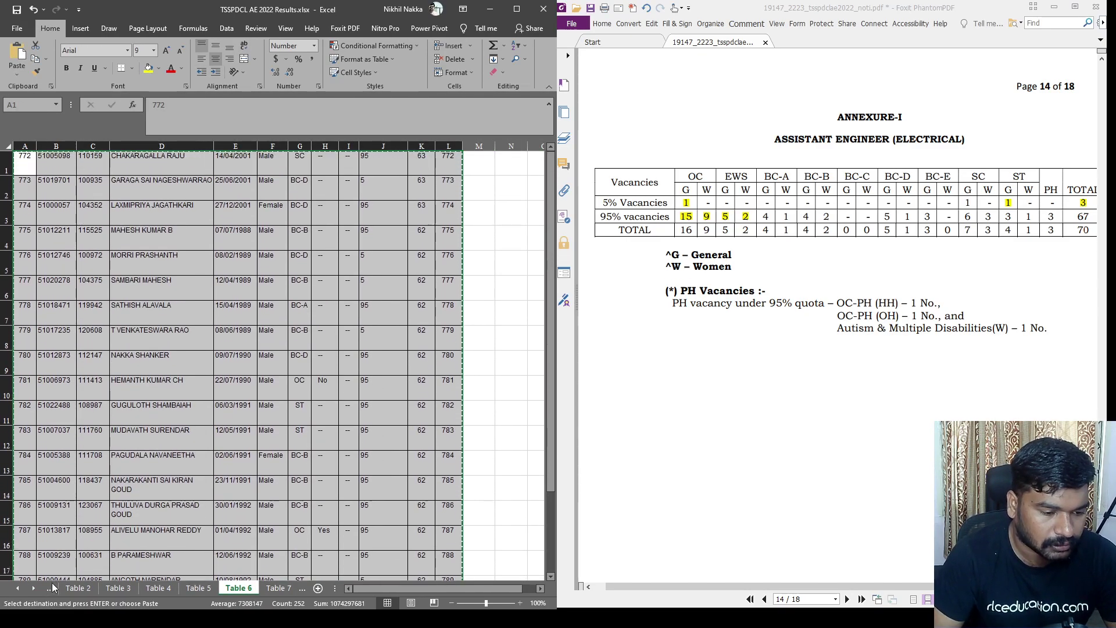
pyautogui.click(52, 588)
pyautogui.scroll(-20, 194, 508)
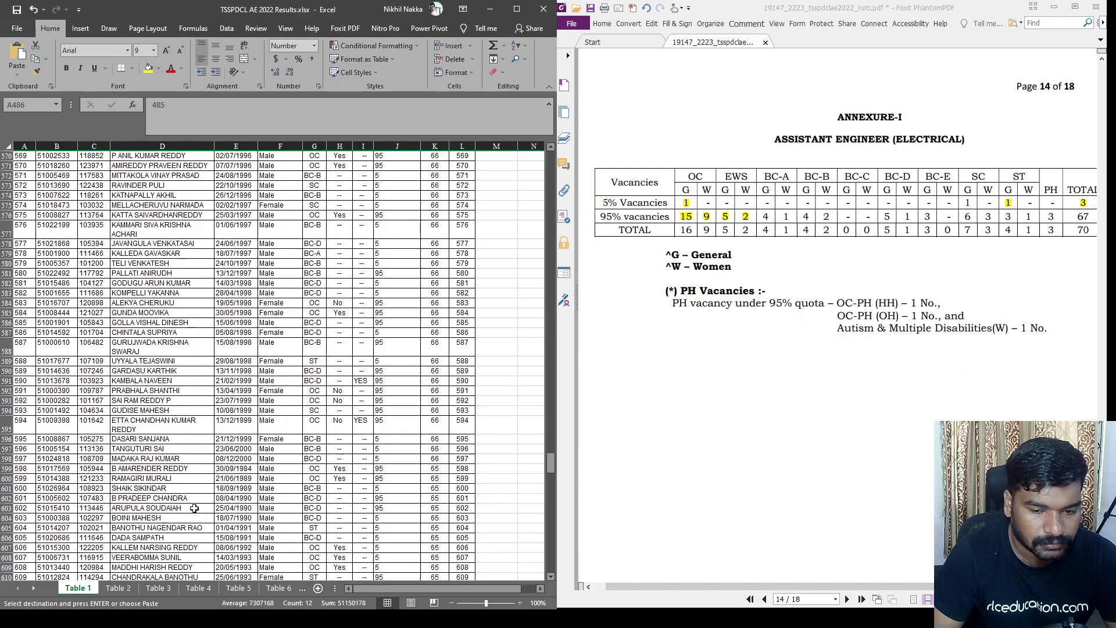
pyautogui.scroll(-20, 194, 508)
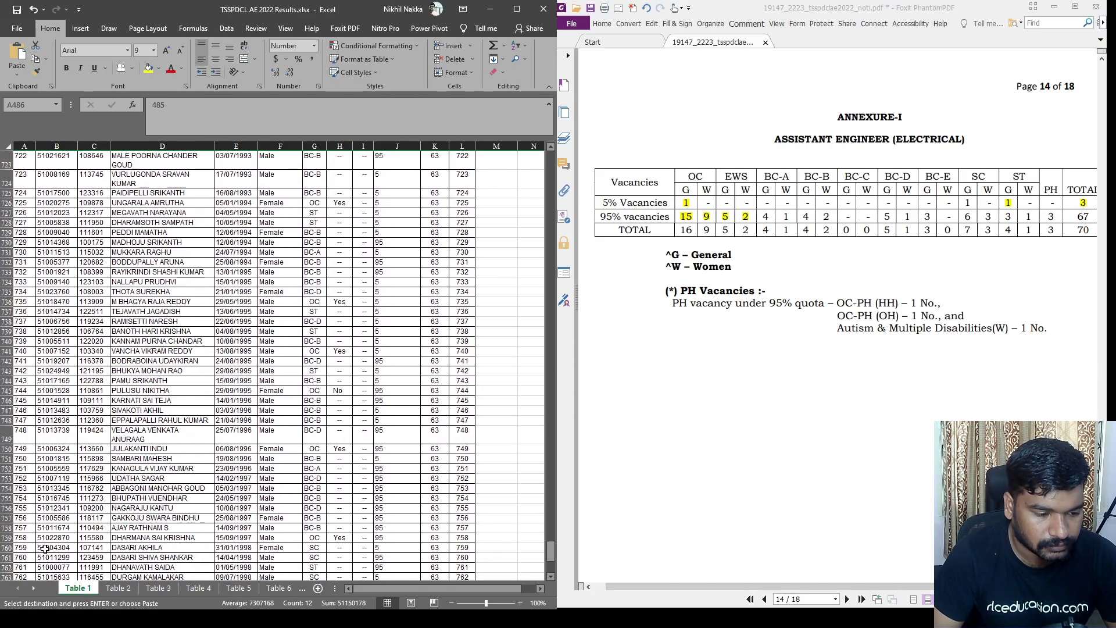
pyautogui.scroll(-9, 44, 549)
pyautogui.click(21, 408)
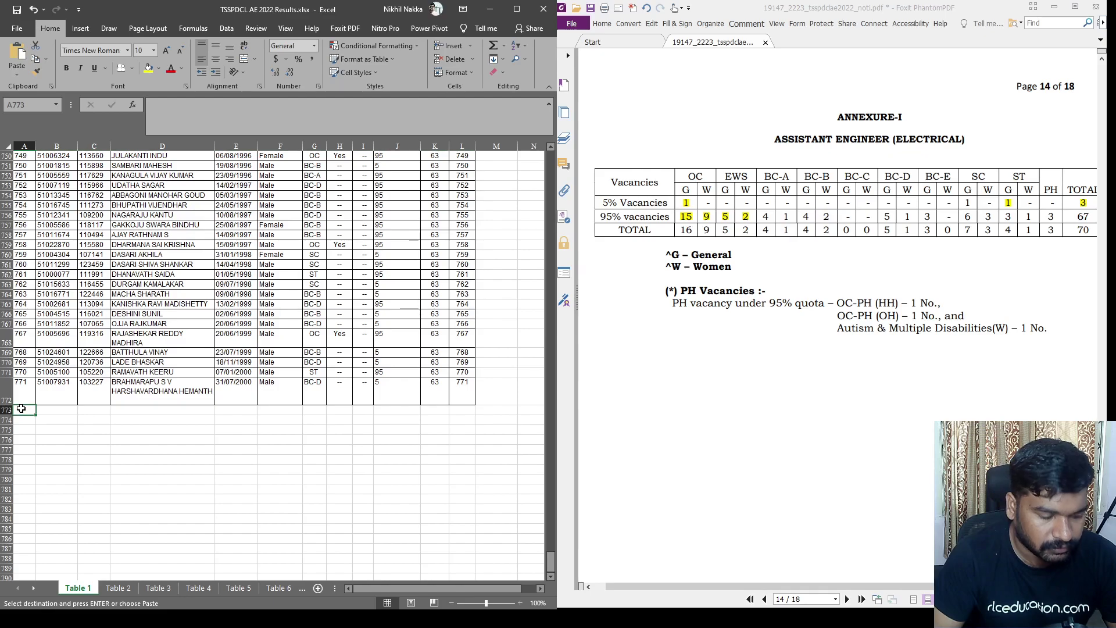
pyautogui.press('Return')
# Reapply the AutoFilters so only female BC-A candidates are listed (5 of 792).
pyautogui.scroll(-8, 110, 411)
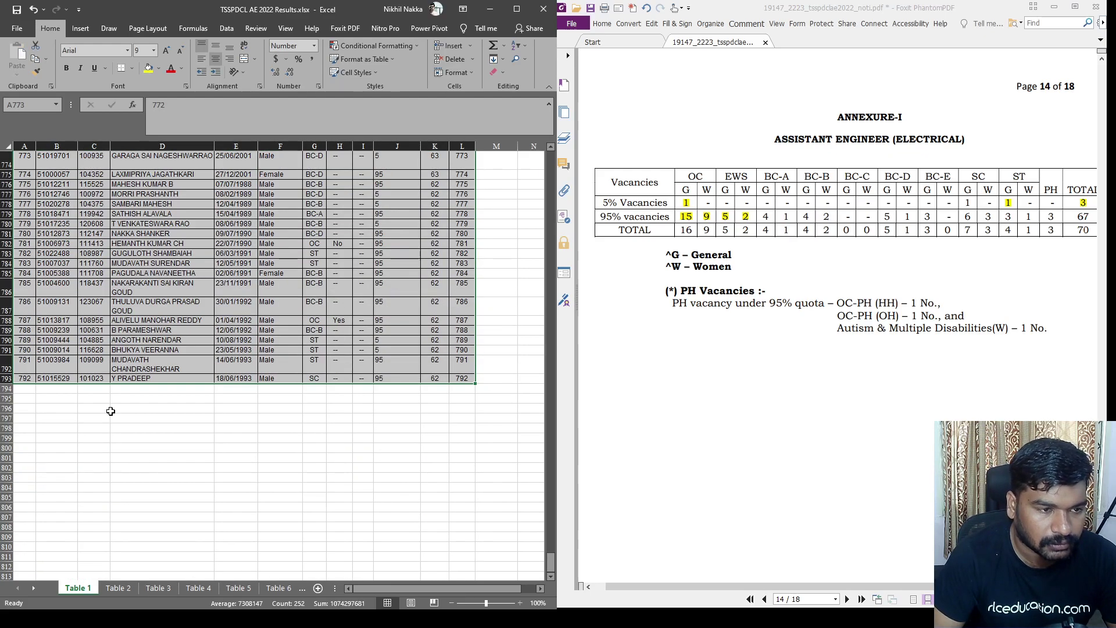
pyautogui.scroll(4, 111, 411)
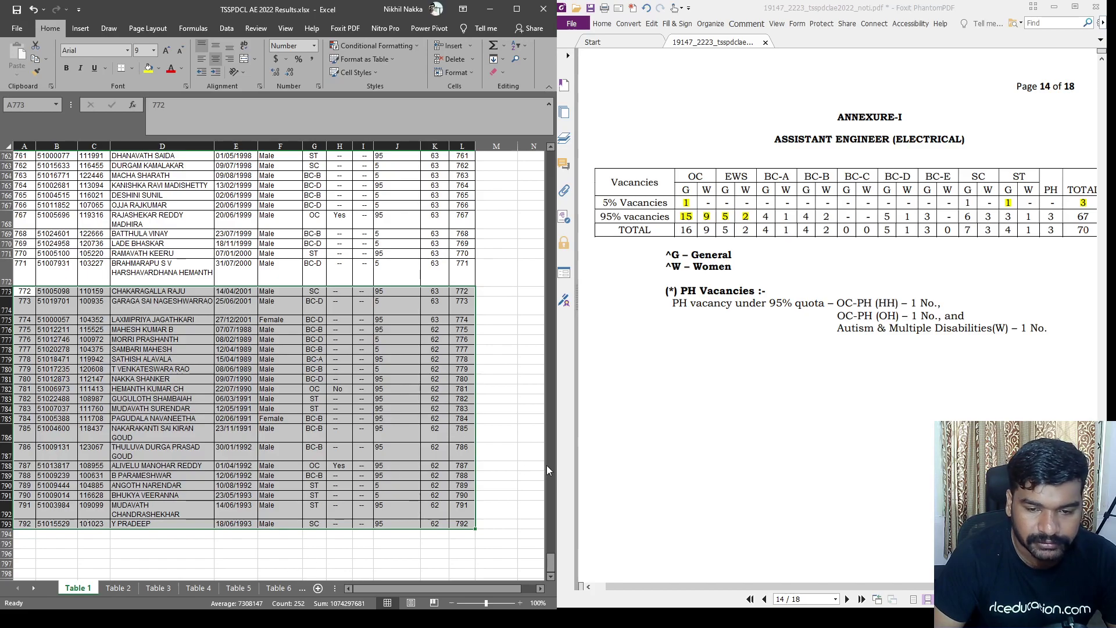
pyautogui.moveTo(551, 560); pyautogui.dragTo(536, 124)
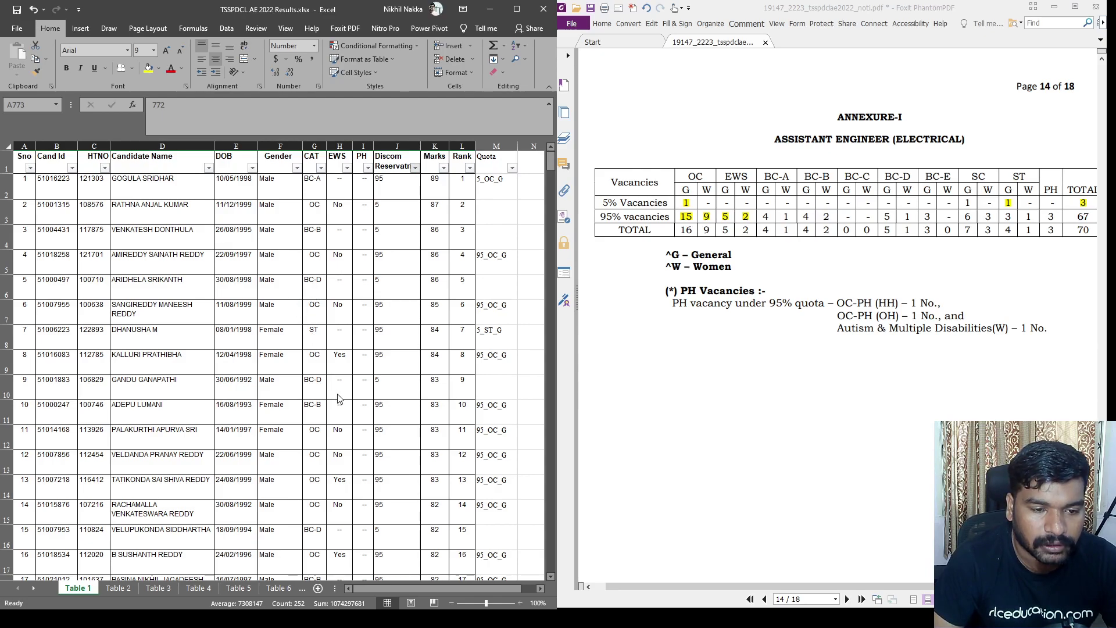
pyautogui.hotkey('ctrl', 'alt', 'l')
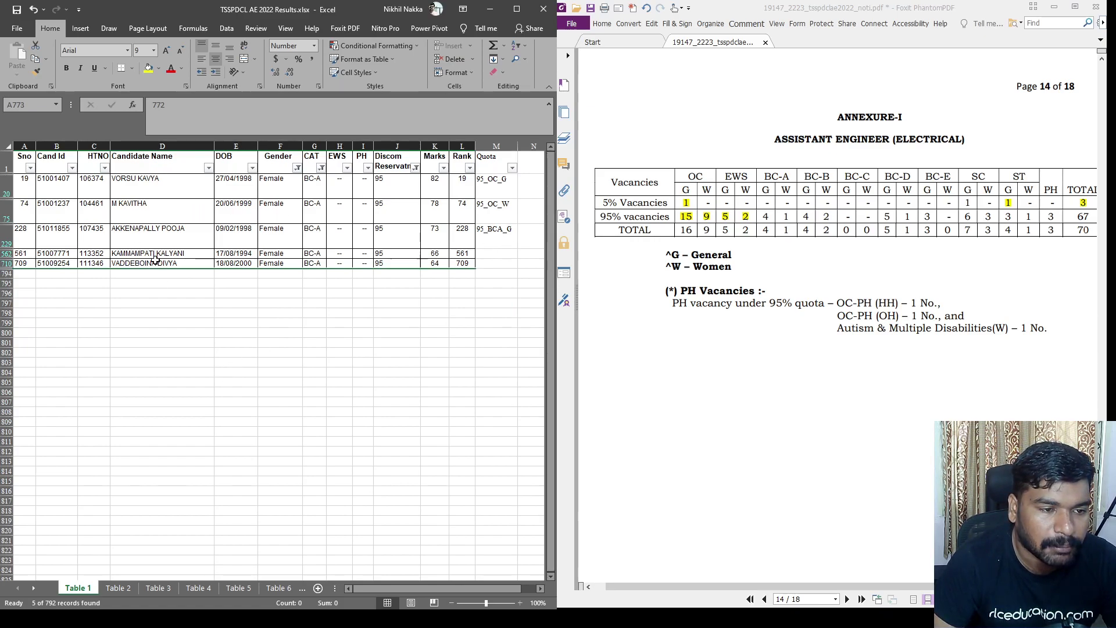
# Set rank 561's quota to 95_BCA_W and copy it to rank 709.
pyautogui.click(489, 253)
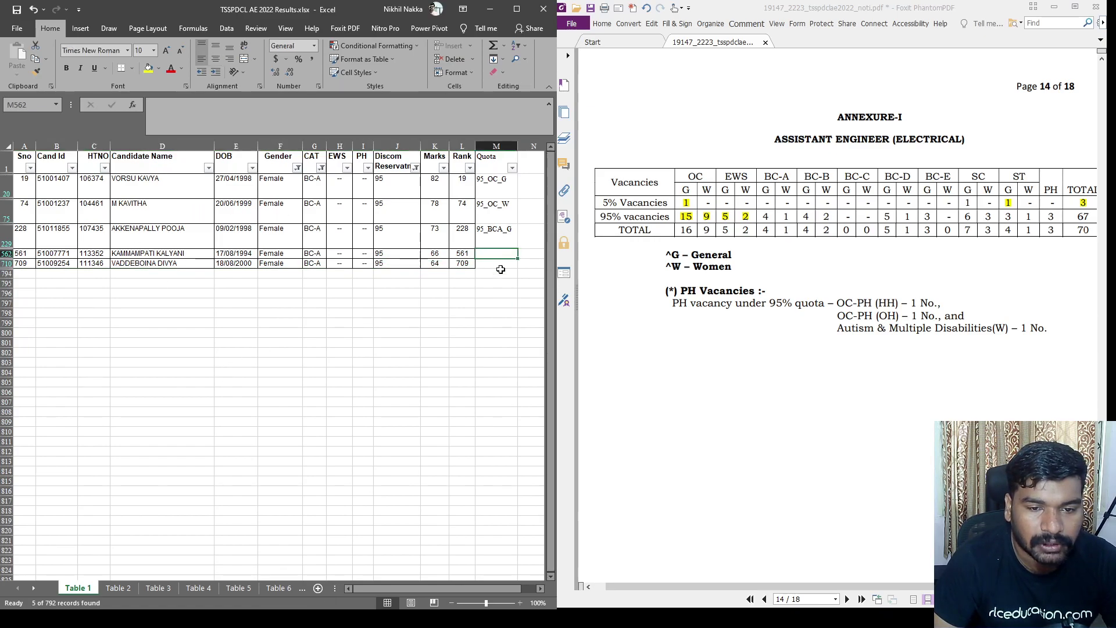
pyautogui.click(510, 228)
pyautogui.hotkey('ctrl', 'c')
pyautogui.click(492, 255)
pyautogui.hotkey('ctrl', 'v')
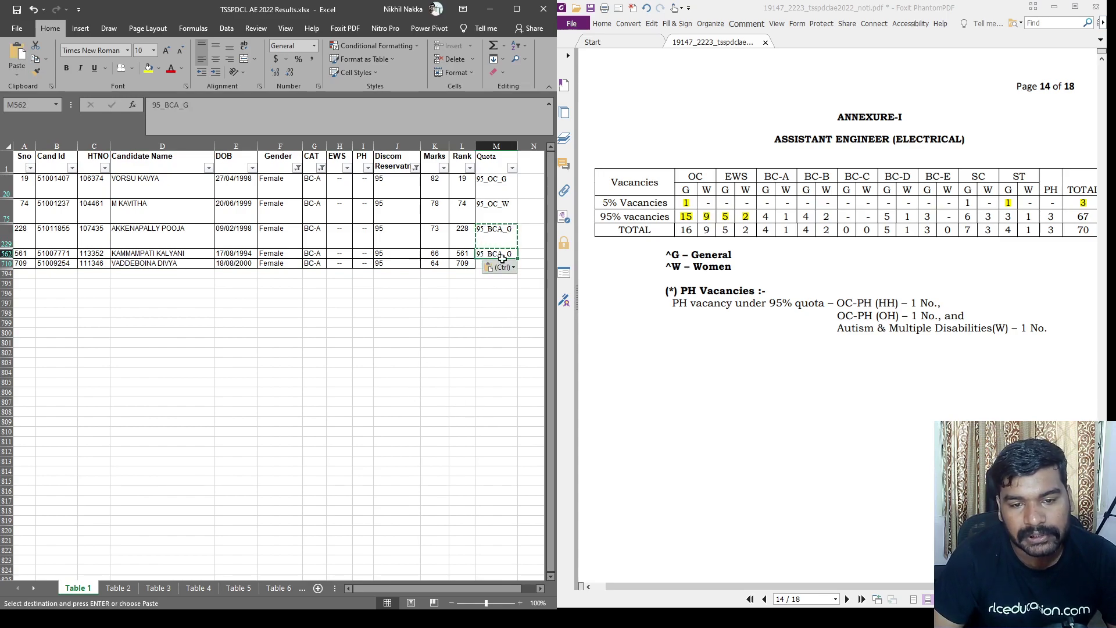
pyautogui.click(184, 106)
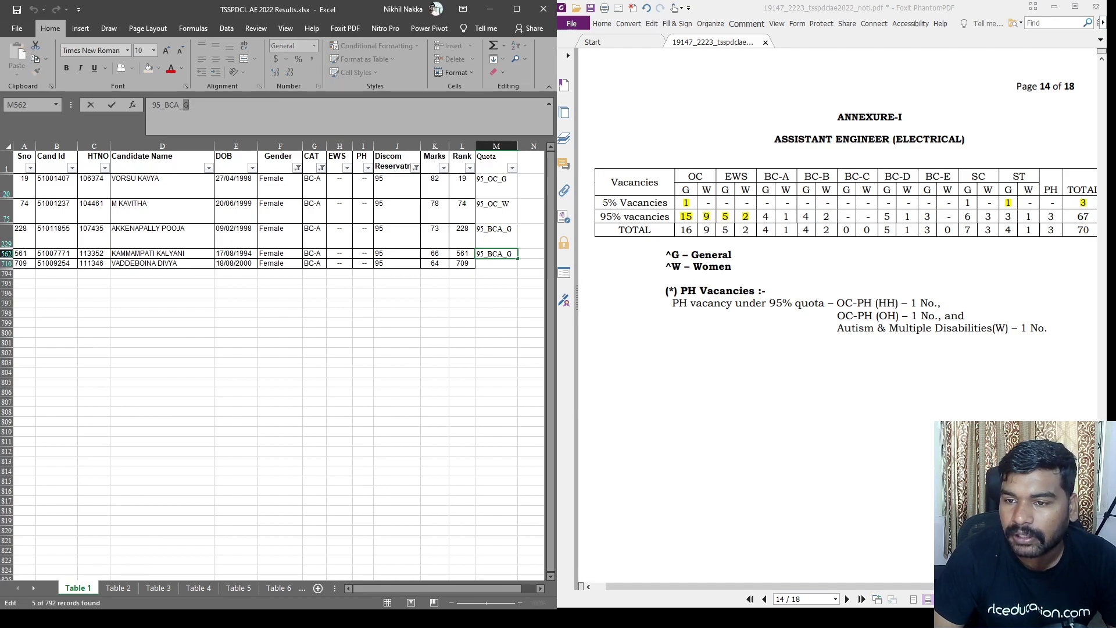
pyautogui.write('W')
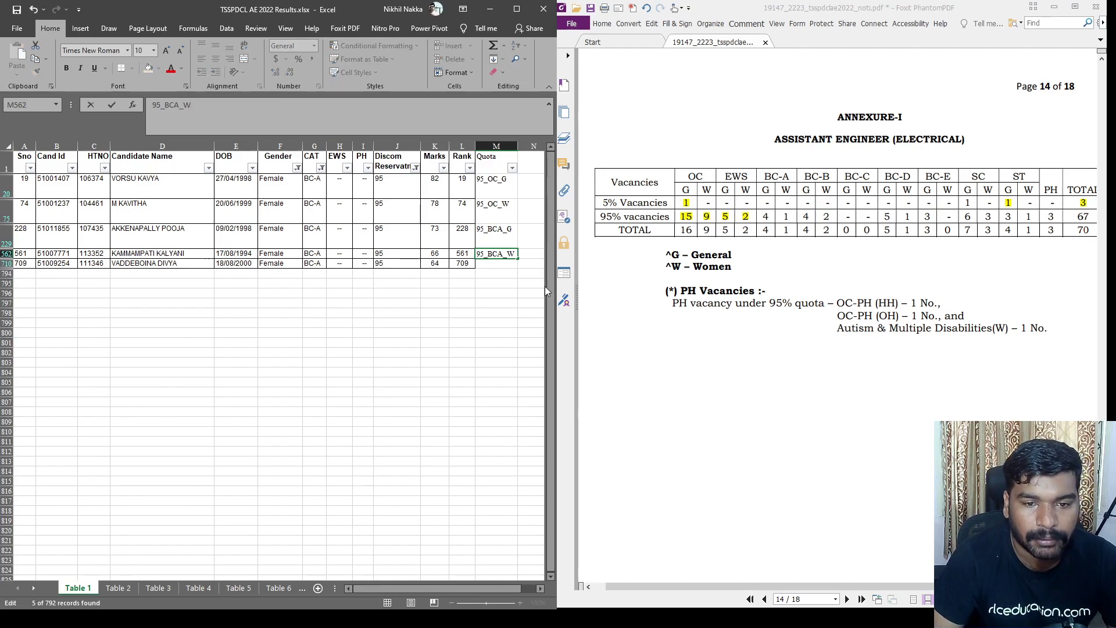
pyautogui.click(496, 254)
pyautogui.hotkey('ctrl', 'c')
pyautogui.click(501, 265)
pyautogui.hotkey('ctrl', 'v')
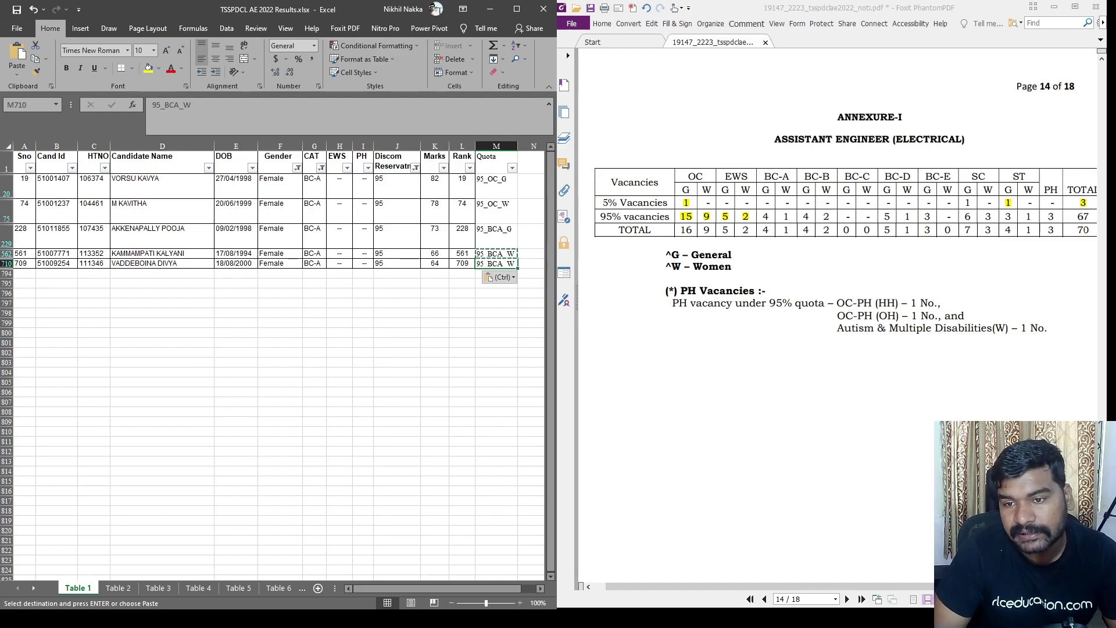
# Highlight the BC-A vacancy counts in the PDF and switch the list to female BC-B candidates.
pyautogui.moveTo(760, 216); pyautogui.dragTo(791, 216)
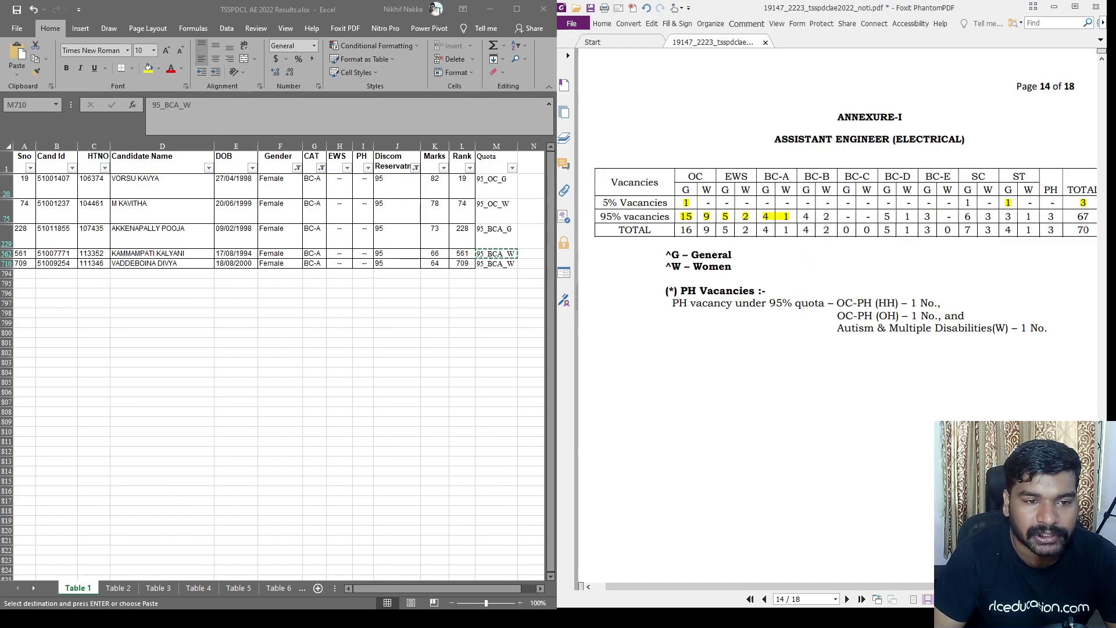
pyautogui.hotkey('alt', 'Tab')
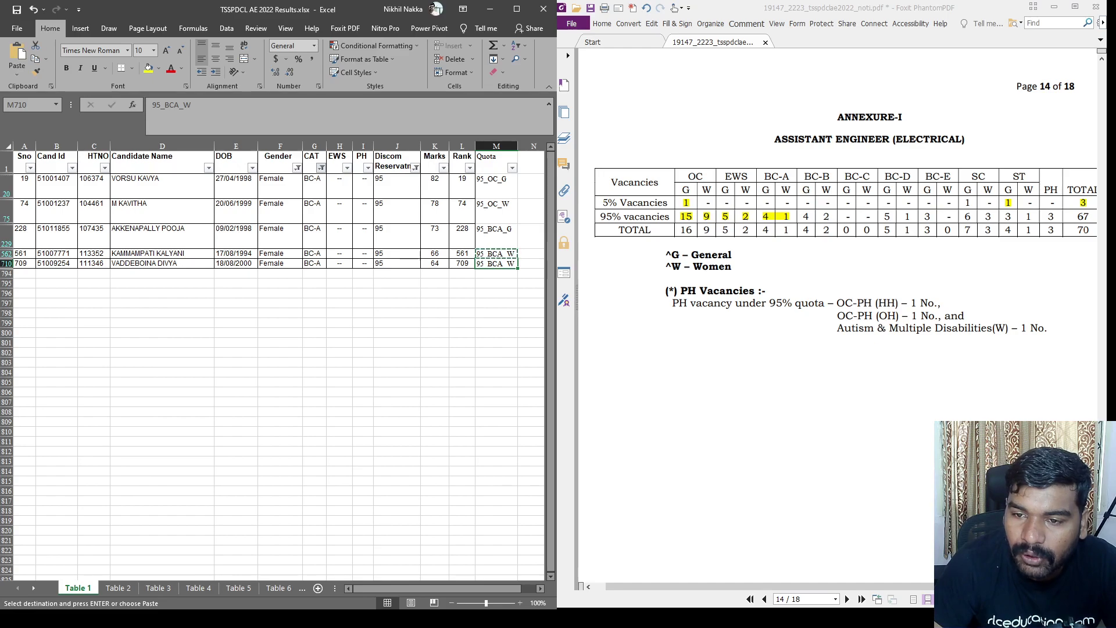
pyautogui.hotkey('ctrl', 'v')
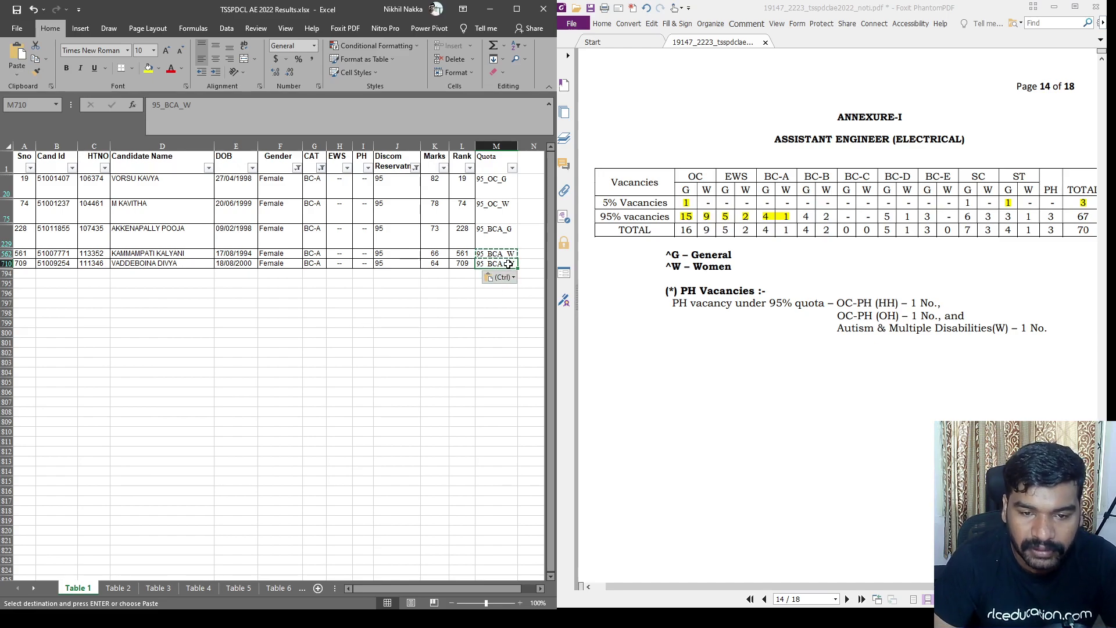
pyautogui.hotkey('ctrl', 'z')
pyautogui.click(505, 302)
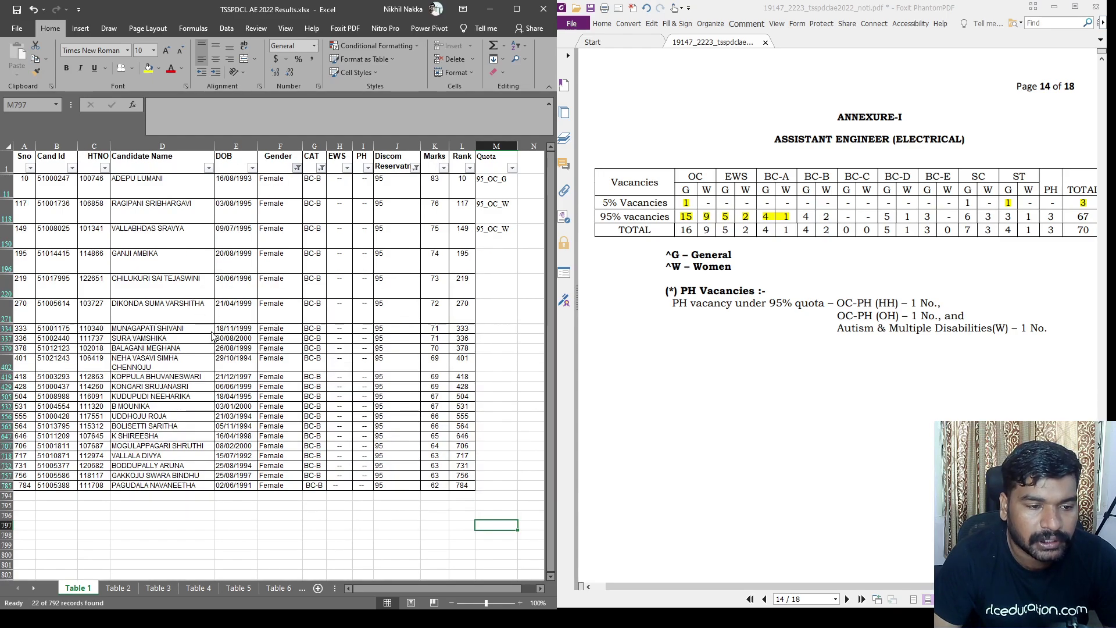
# Show BC-B candidates of both genders and give ranks 30, 31, 38 and 45 quota 95_BCB_G.
pyautogui.hotkey('ctrl', 'z')
pyautogui.click(501, 314)
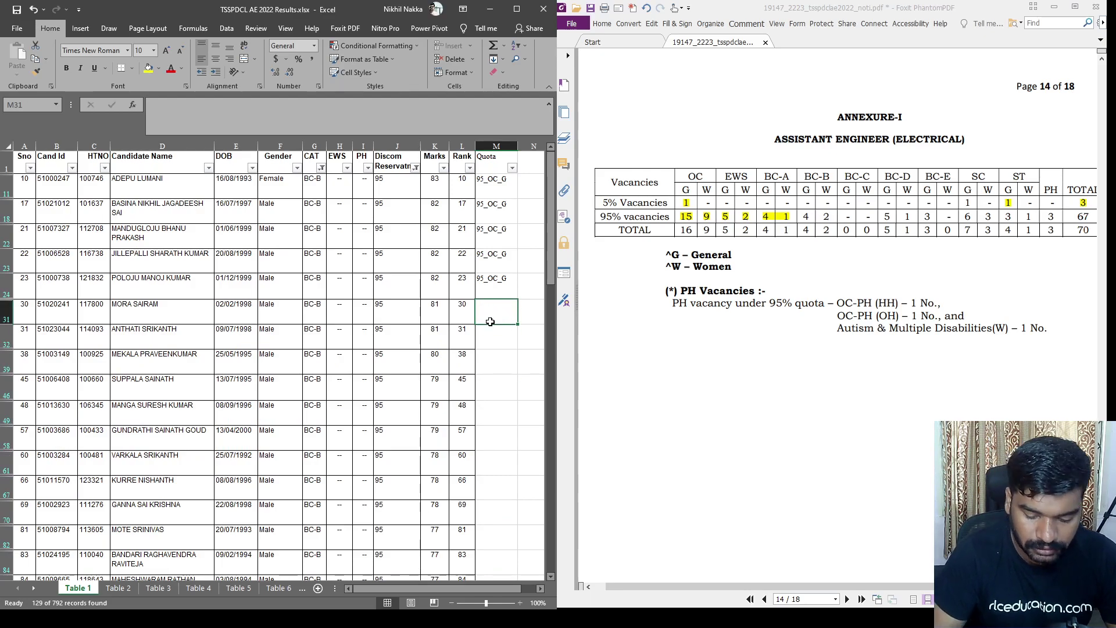
pyautogui.write('95_BC')
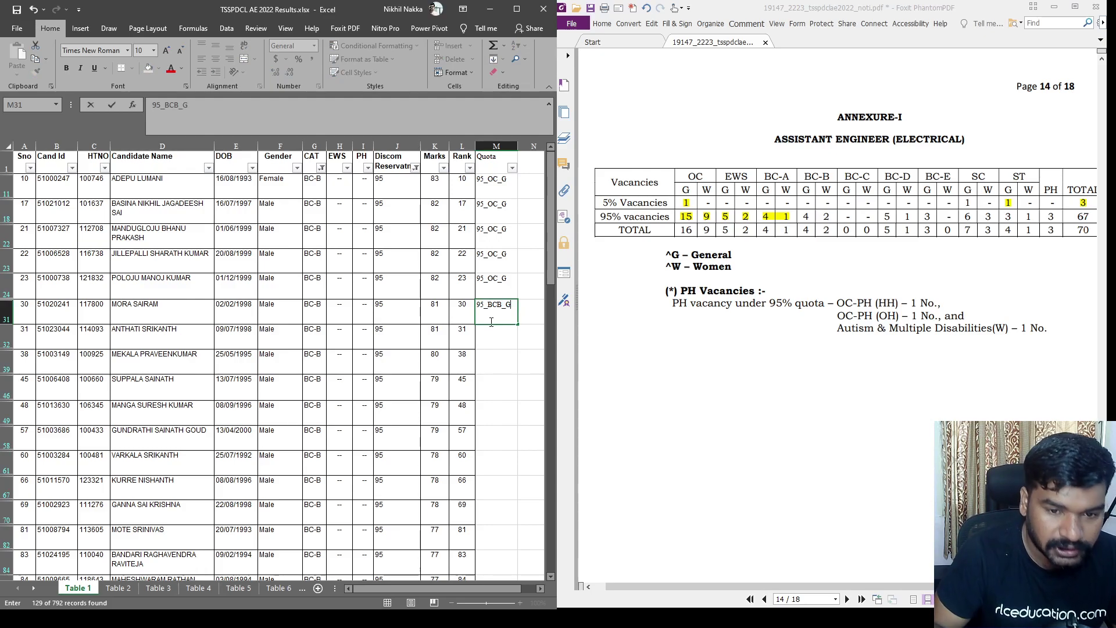
pyautogui.write('B_G')
pyautogui.press('Return')
pyautogui.press('Return')
pyautogui.click(502, 318)
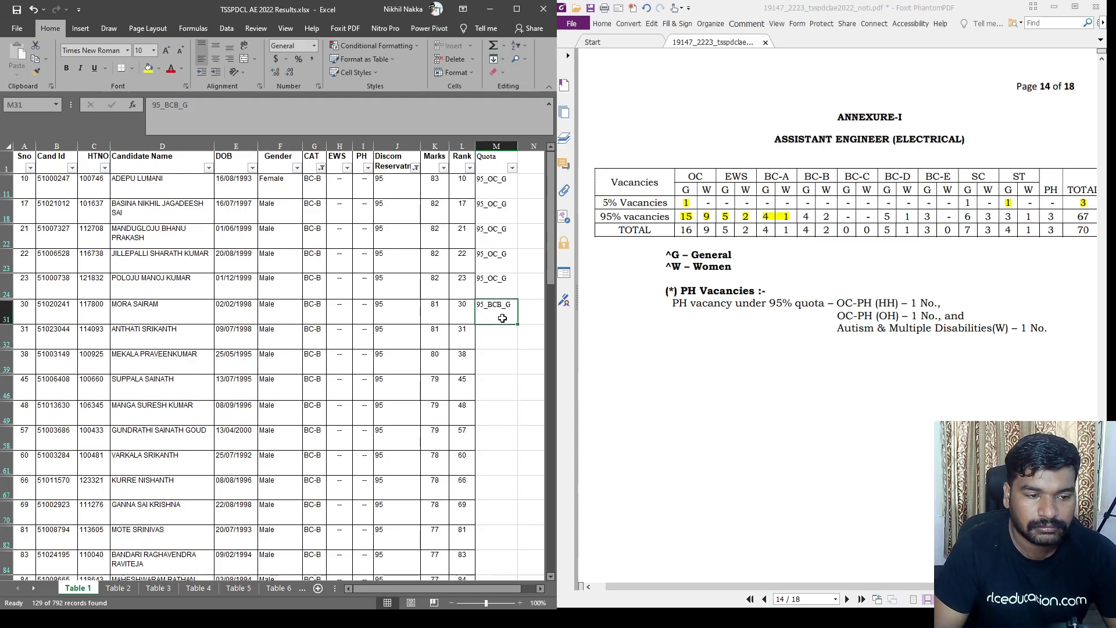
pyautogui.hotkey('ctrl', 'c')
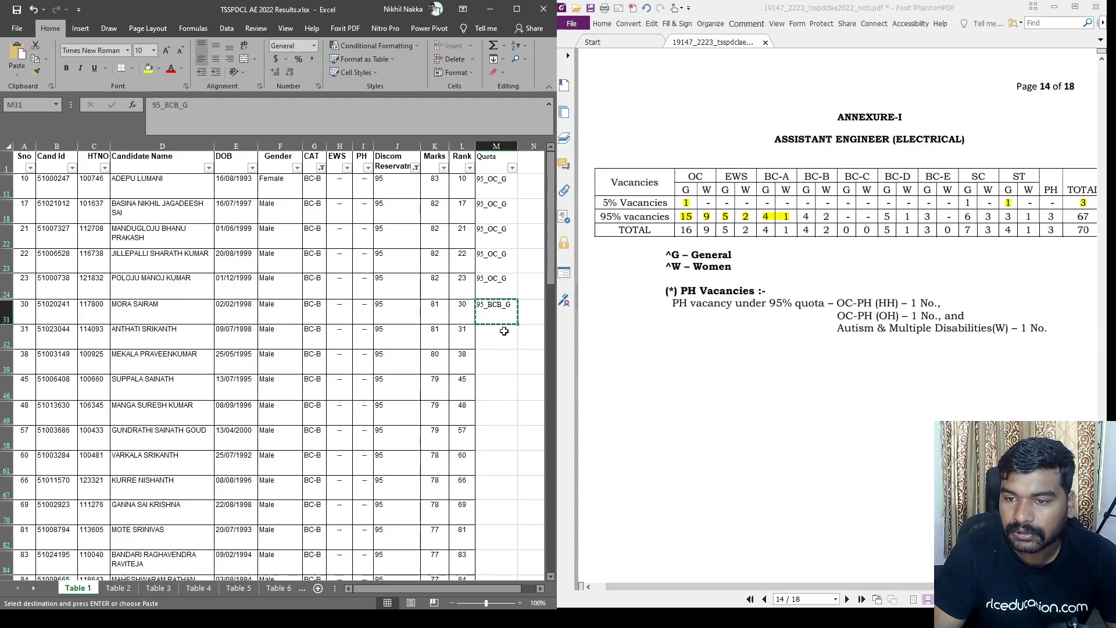
pyautogui.click(504, 332)
pyautogui.hotkey('ctrl', 'v')
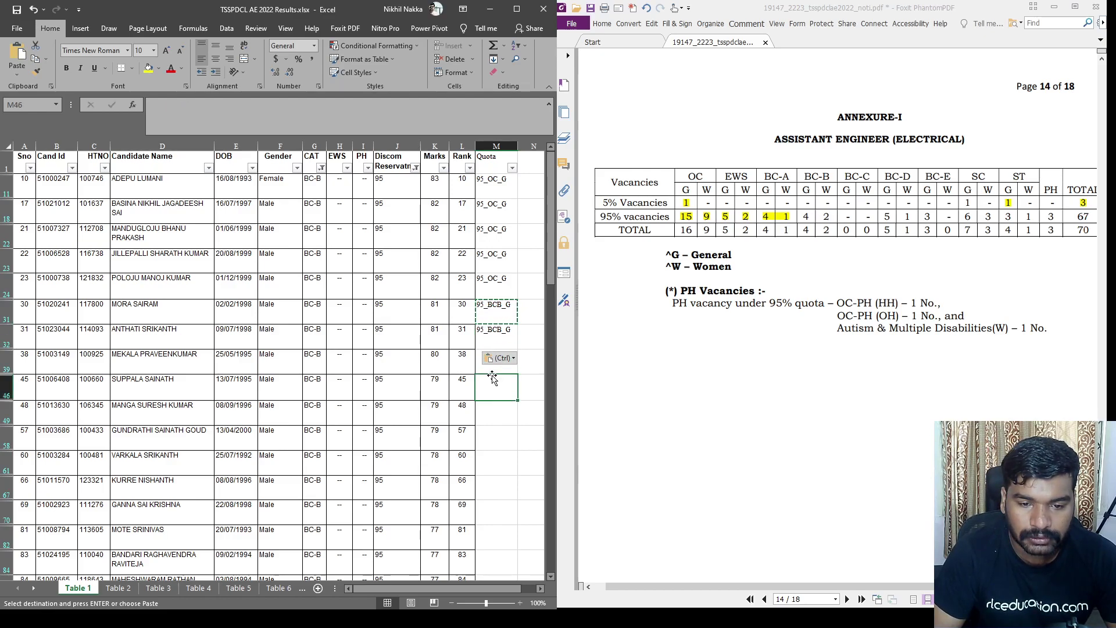
pyautogui.press('Down')
pyautogui.hotkey('ctrl', 'v')
pyautogui.press('Down')
pyautogui.hotkey('ctrl', 'v')
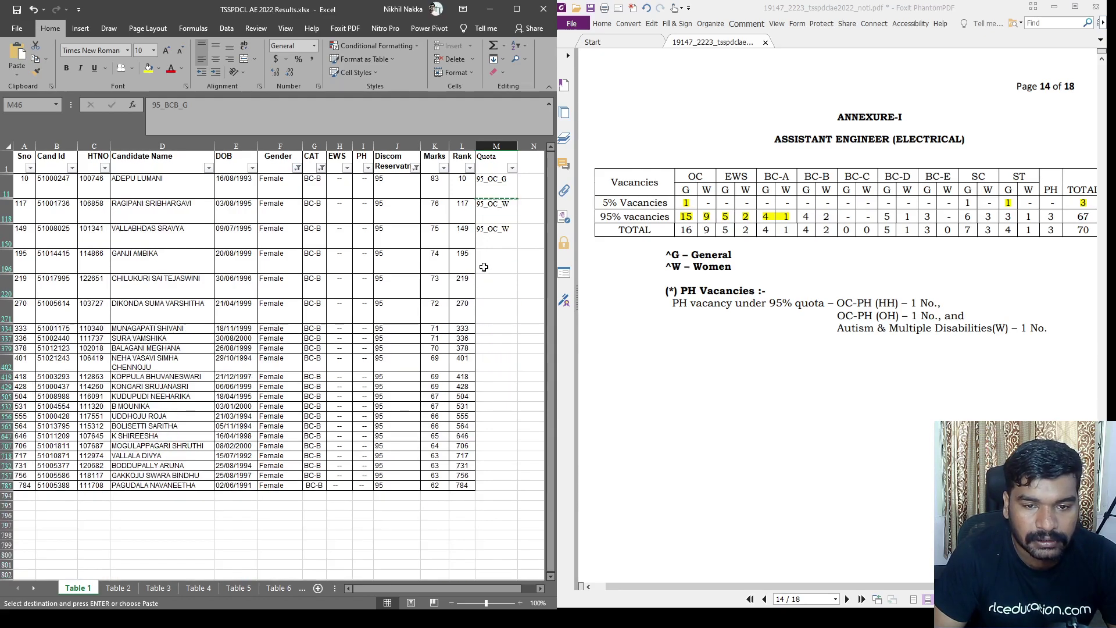
# Give ranks 195 and 219 quota 95_BCB_W and highlight BC-B vacancy counts 4 and 2 in the PDF.
pyautogui.click(496, 260)
pyautogui.hotkey('ctrl', 'v')
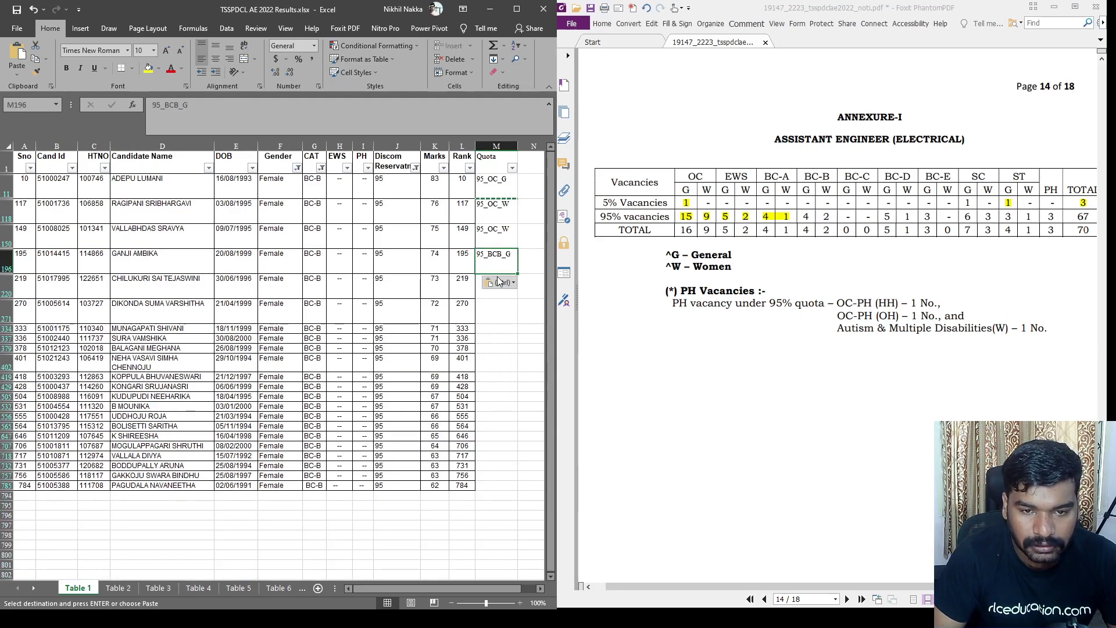
pyautogui.doubleClick(505, 256)
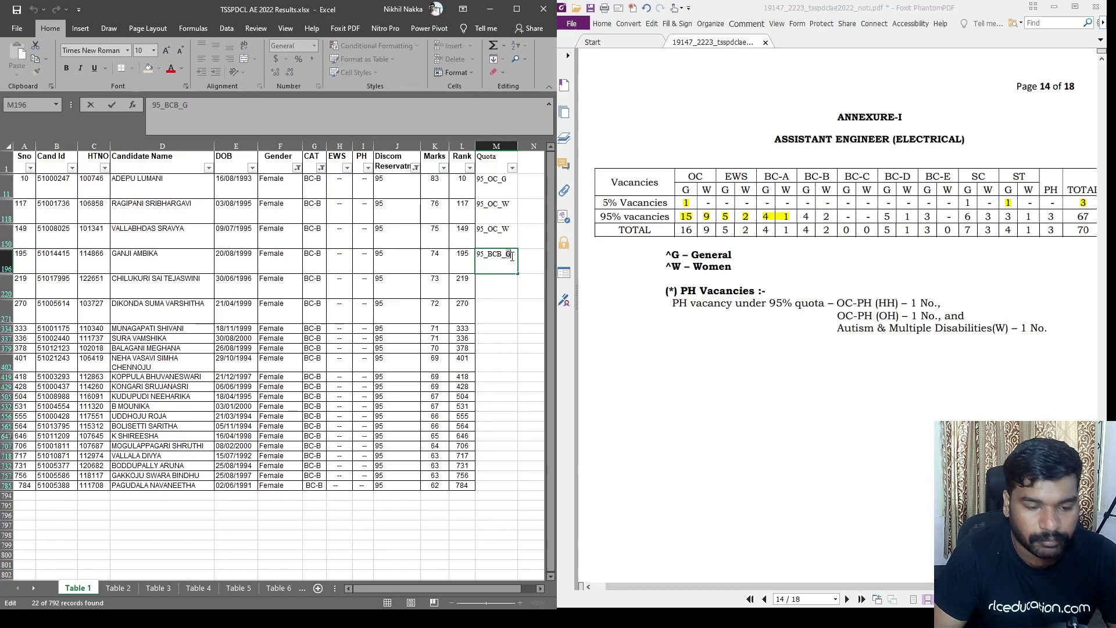
pyautogui.click(496, 312)
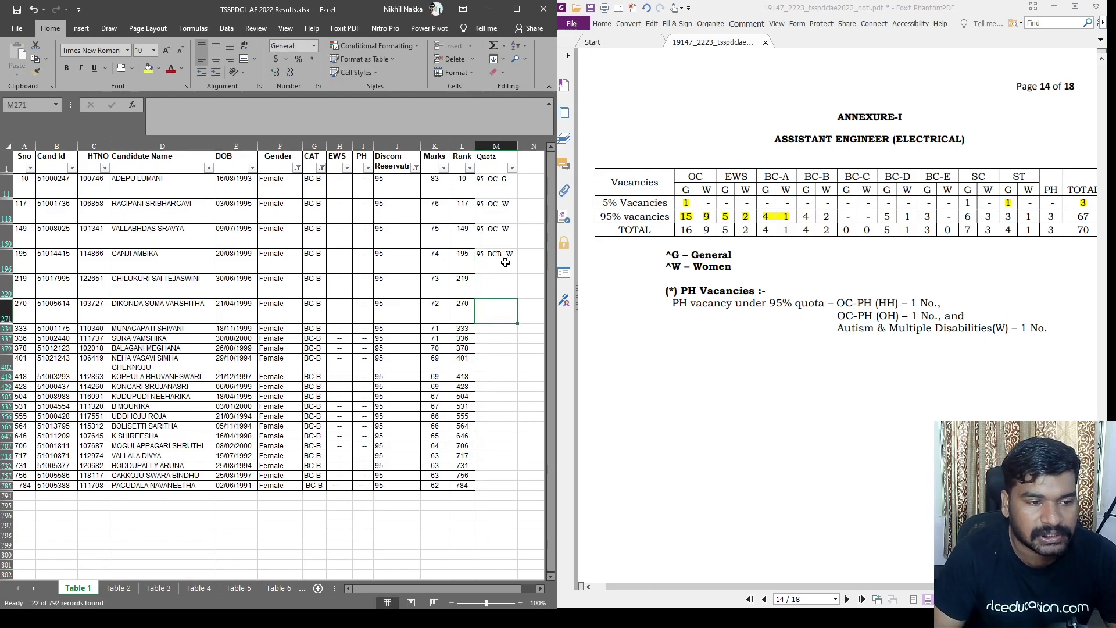
pyautogui.click(503, 261)
pyautogui.hotkey('ctrl', 'c')
pyautogui.click(502, 288)
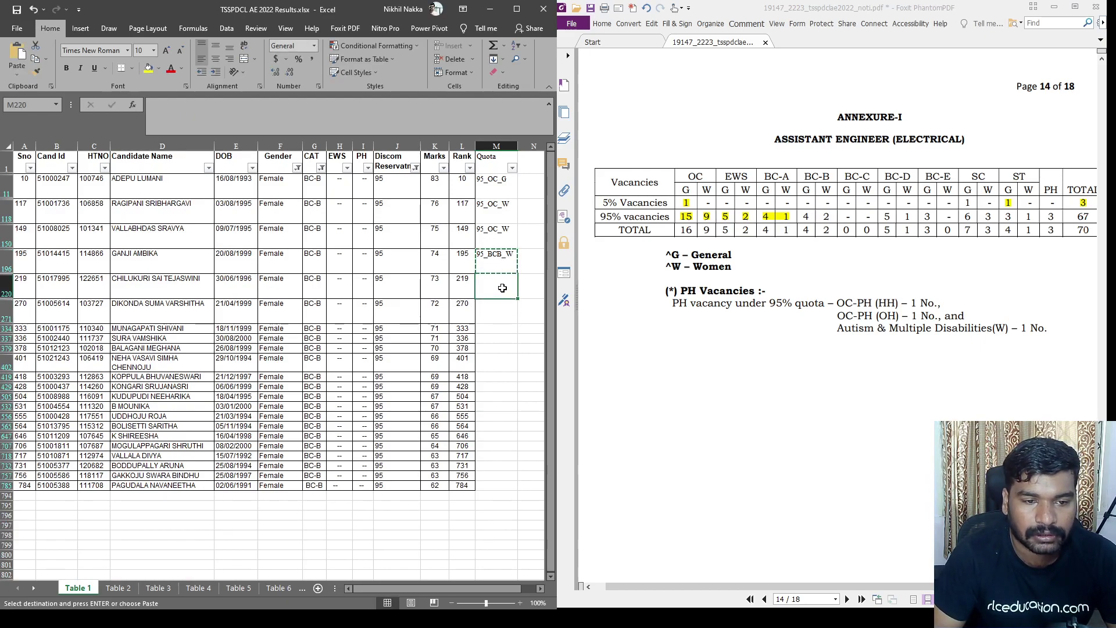
pyautogui.hotkey('ctrl', 'v')
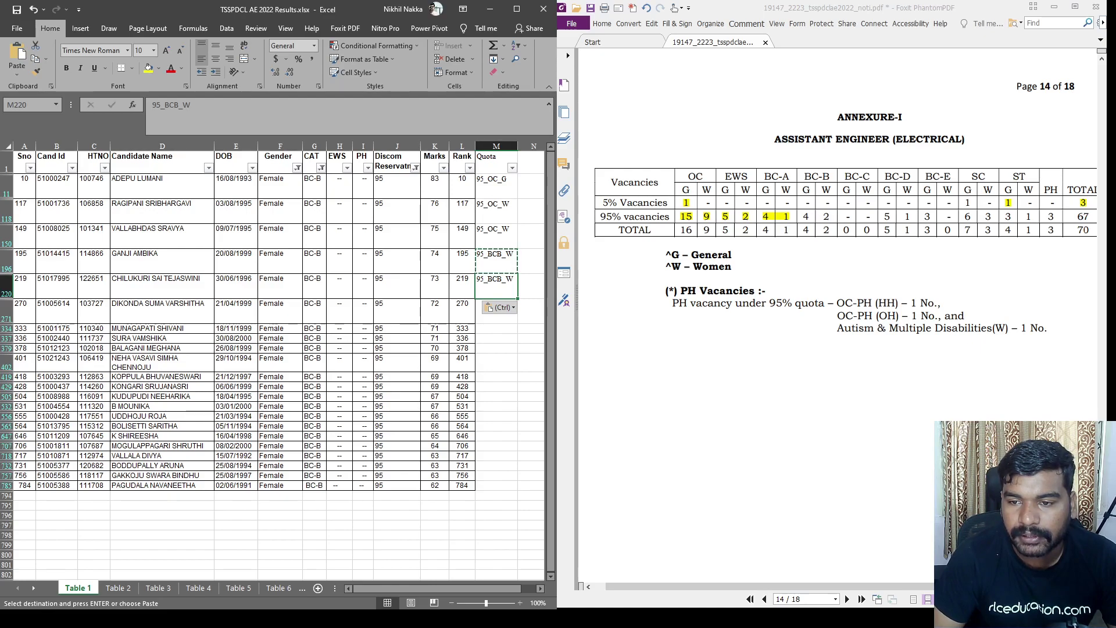
pyautogui.moveTo(800, 216); pyautogui.dragTo(833, 216)
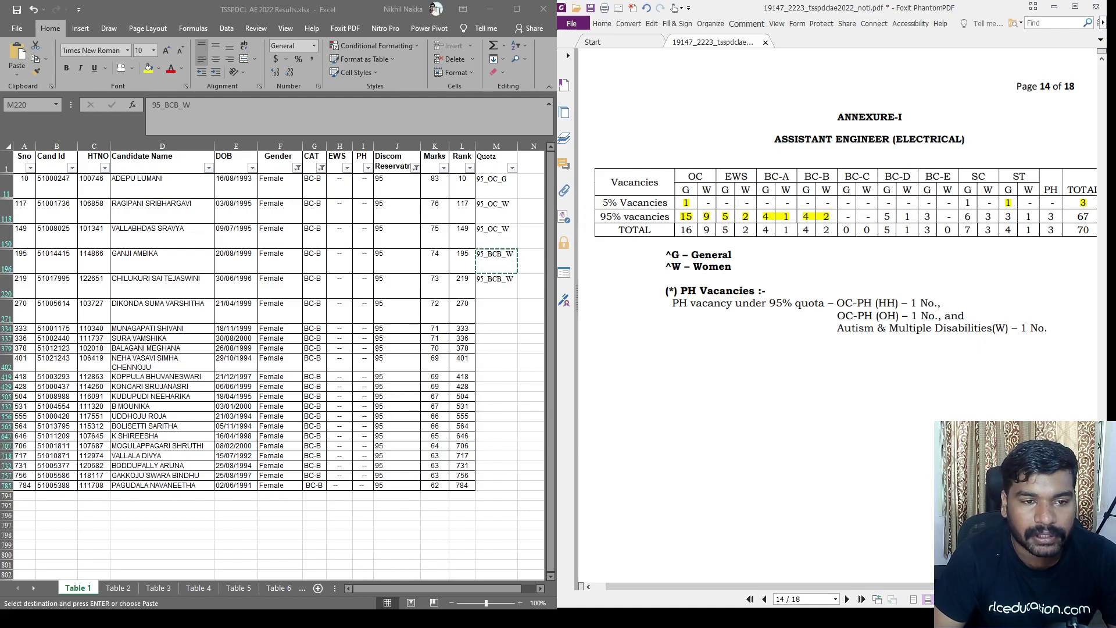
# List BC-D candidates of both genders and enter 95_BCD_G as rank 54's quota.
pyautogui.hotkey('alt', 'Tab')
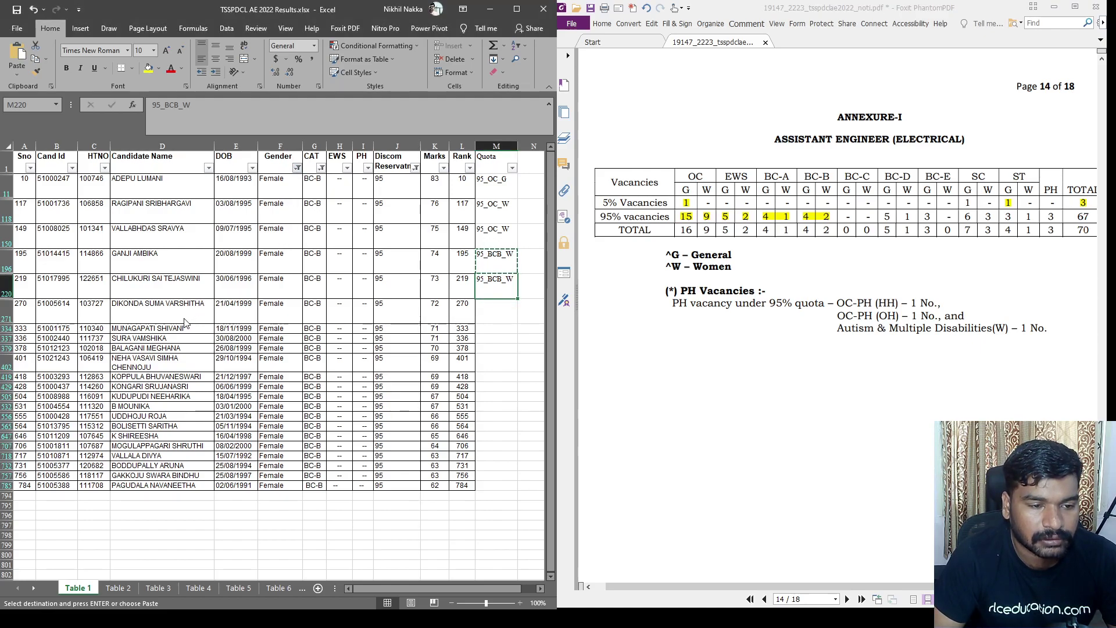
pyautogui.hotkey('ctrl', 'z')
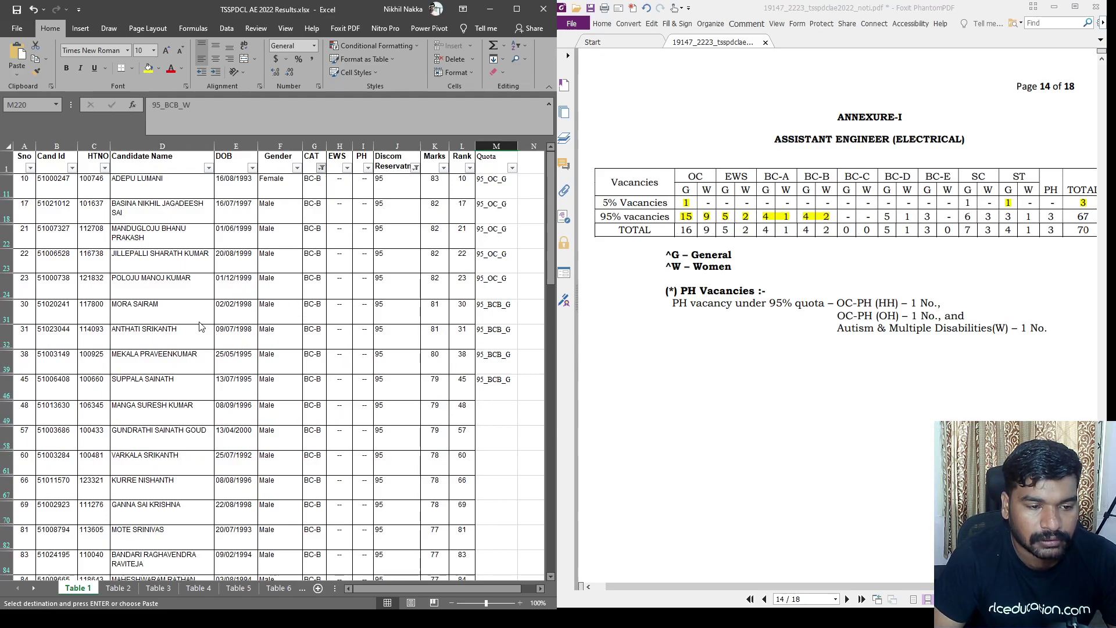
pyautogui.hotkey('ctrl', 'z')
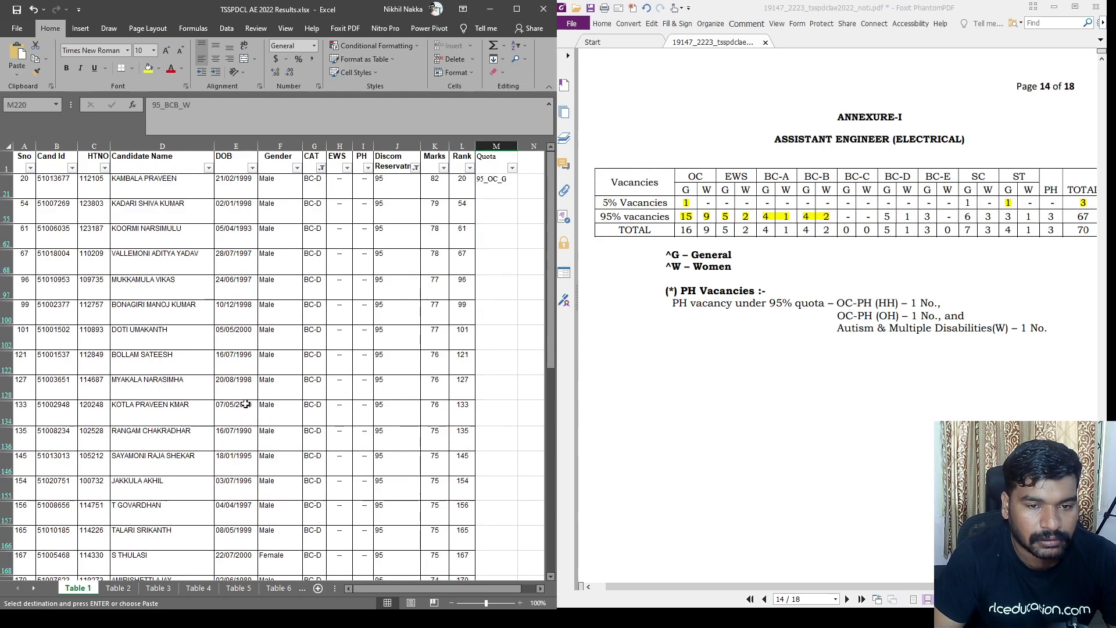
pyautogui.click(495, 211)
pyautogui.write('95_BCB_W')
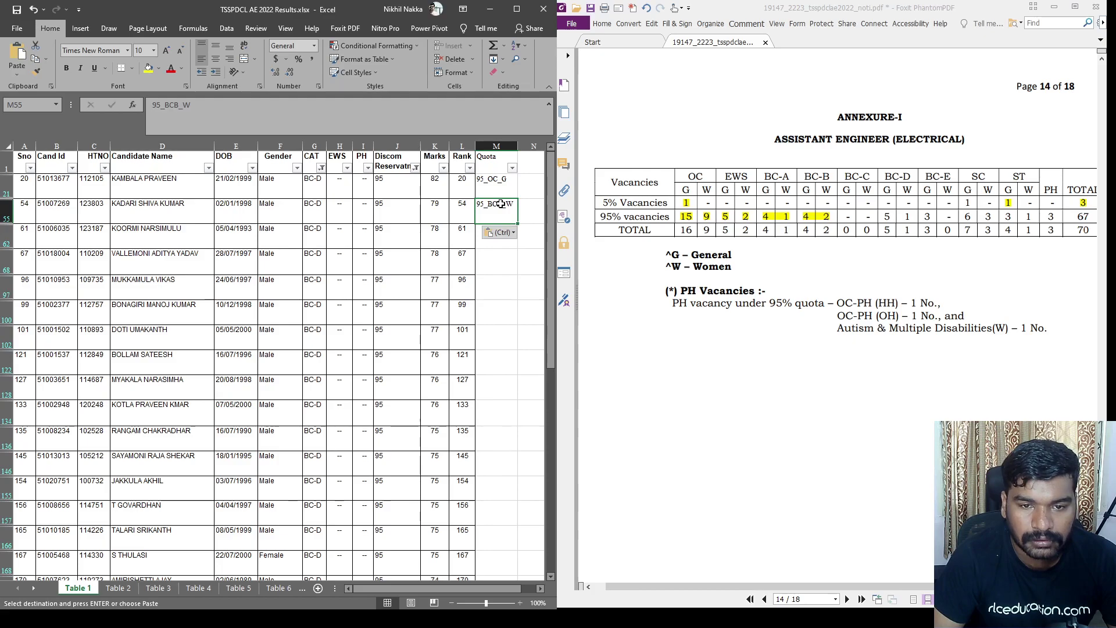
pyautogui.click(164, 105)
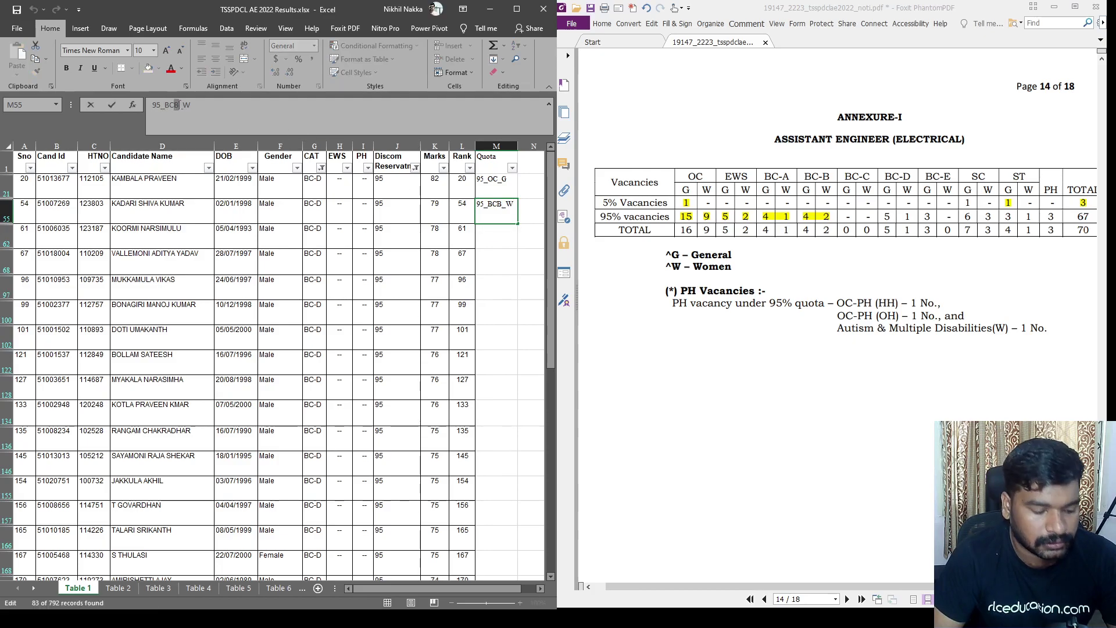
pyautogui.write('D')
pyautogui.moveTo(192, 104); pyautogui.dragTo(184, 104)
pyautogui.write('G')
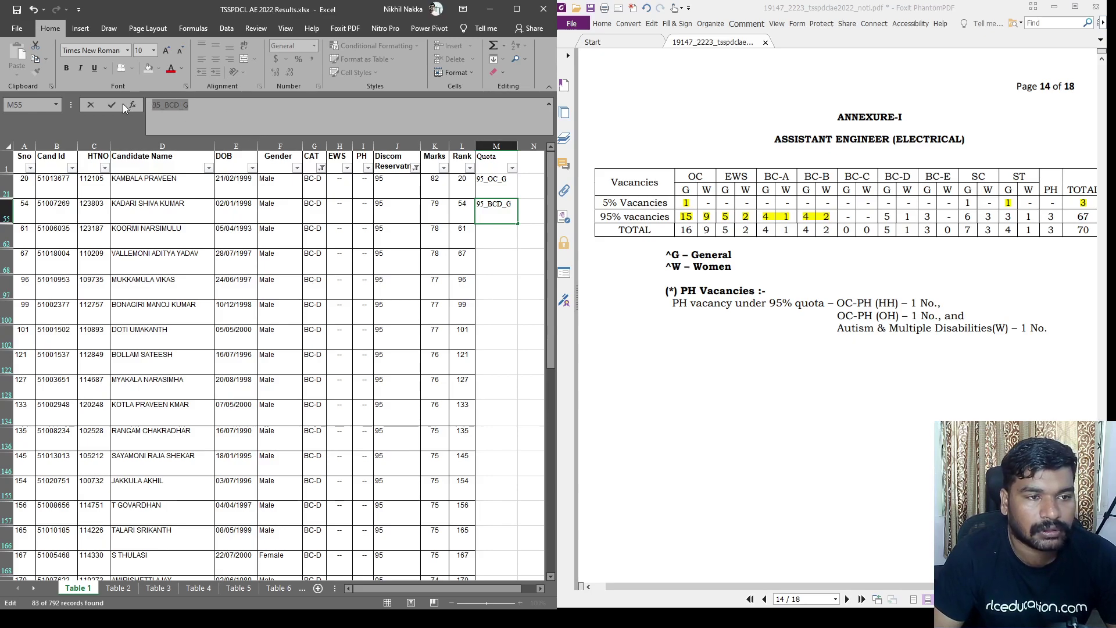
pyautogui.click(496, 234)
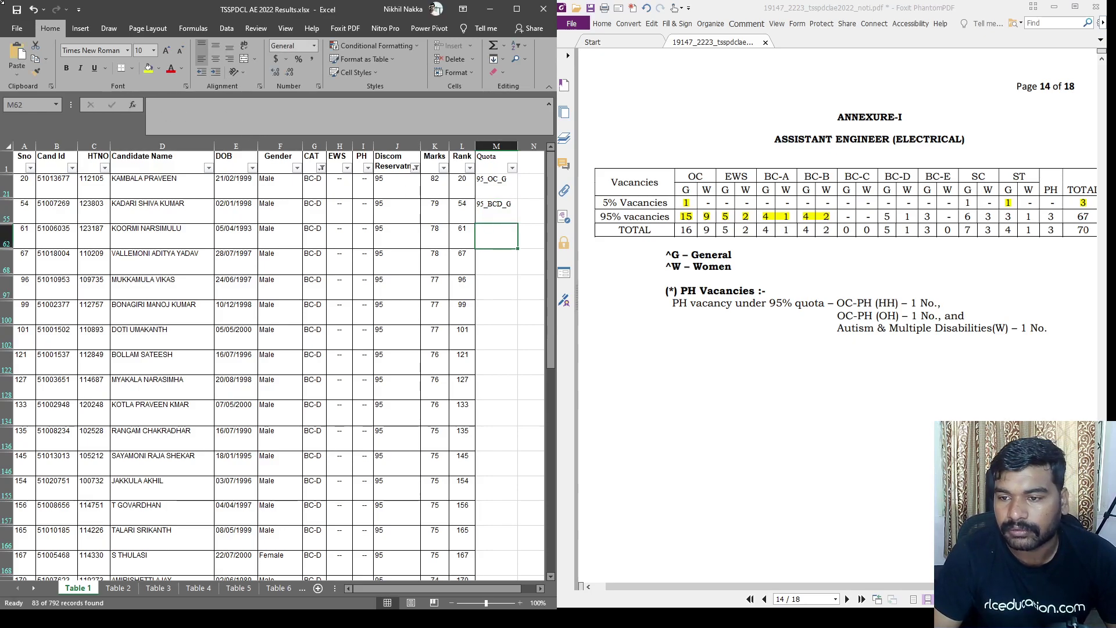
# Paste 95_BCD_G for ranks 61, 67, 96 and 99, then select rank 167's quota cell.
pyautogui.hotkey('ctrl', 'v')
pyautogui.press('Down')
pyautogui.hotkey('ctrl', 'v')
pyautogui.press('Down')
pyautogui.hotkey('ctrl', 'v')
pyautogui.press('Down')
pyautogui.hotkey('ctrl', 'v')
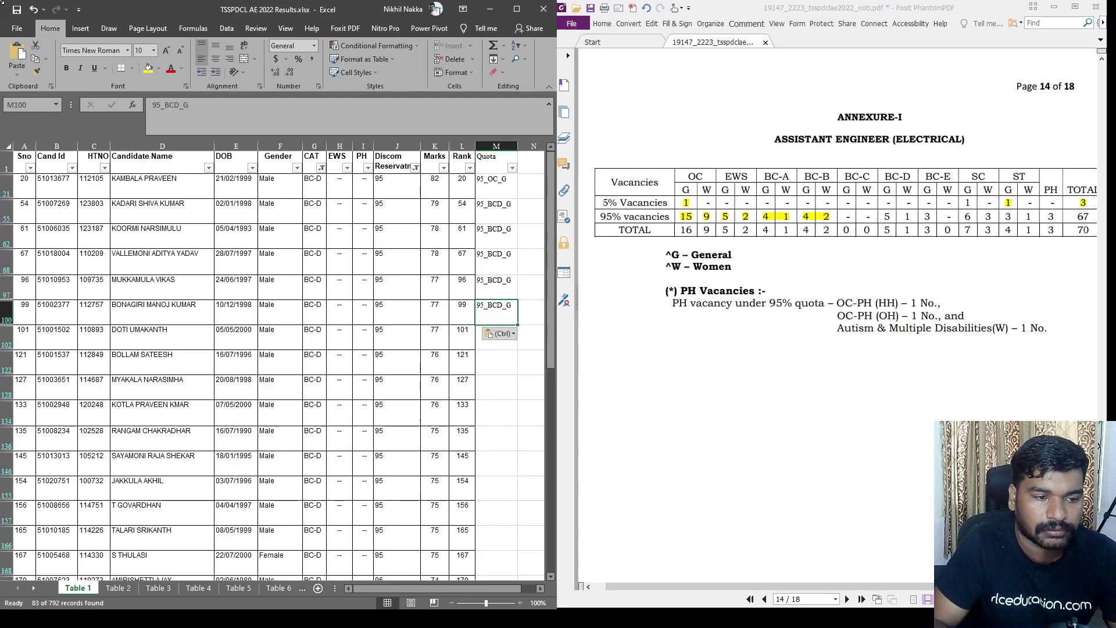
pyautogui.hotkey('alt', 'Tab')
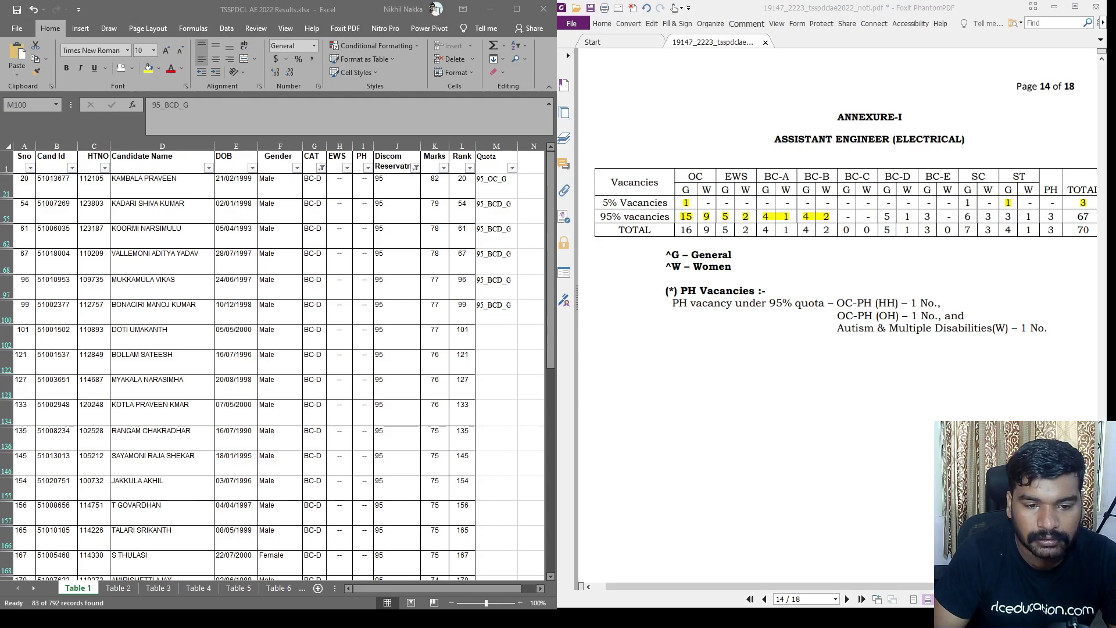
pyautogui.hotkey('alt', 'Tab')
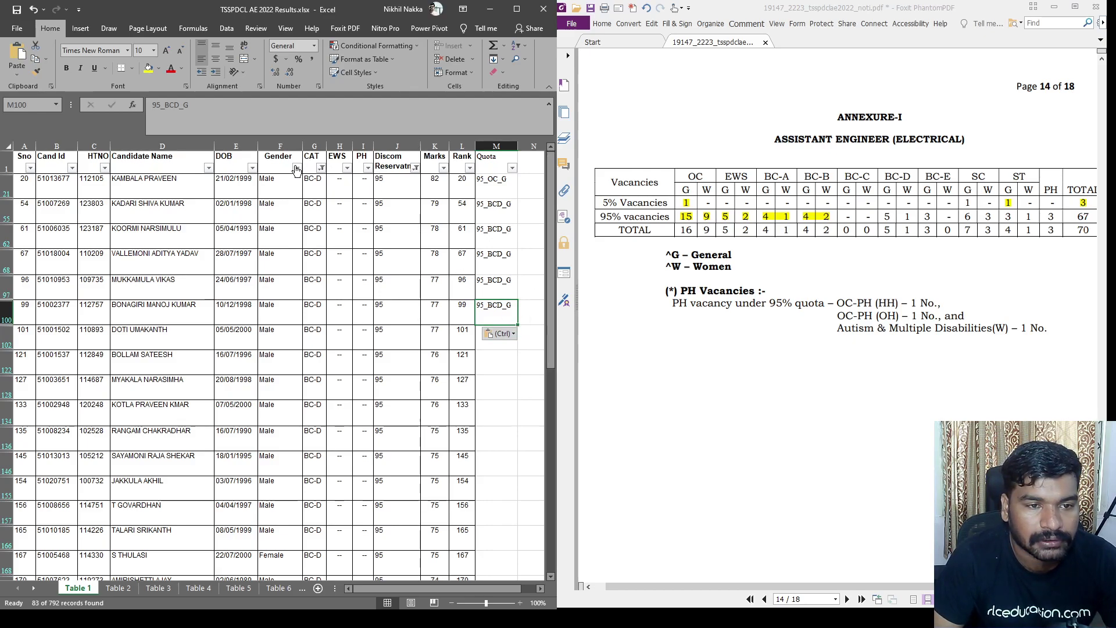
pyautogui.press('Escape')
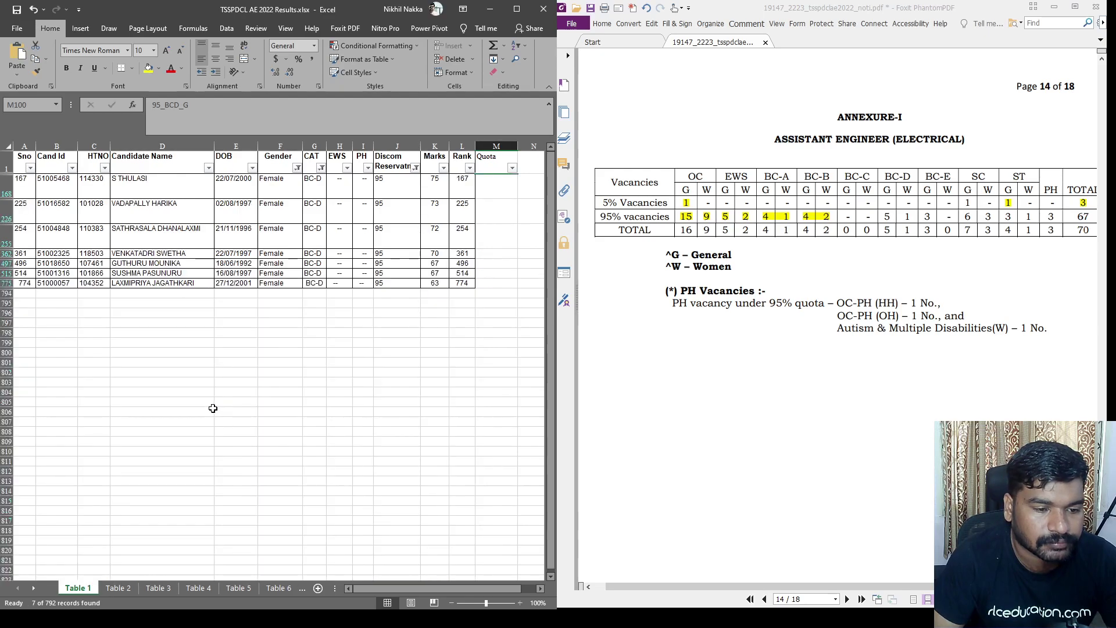
pyautogui.click(495, 187)
# Set rank 167's quota to 95_BCD_W.
pyautogui.write('95_BCD_G')
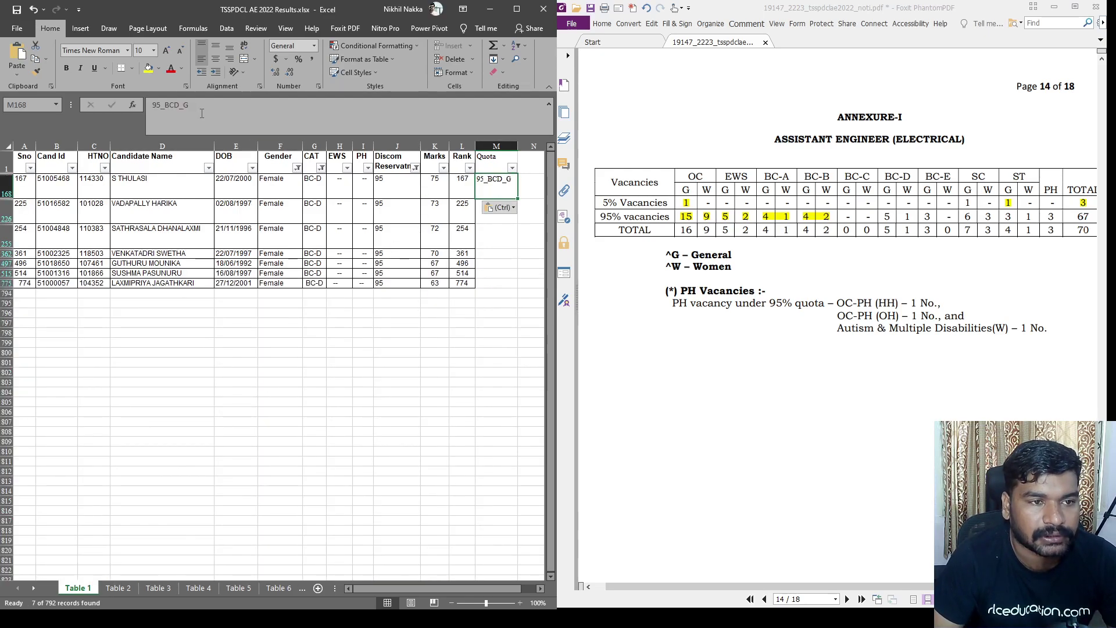
pyautogui.click(185, 104)
pyautogui.write('W')
pyautogui.click(461, 343)
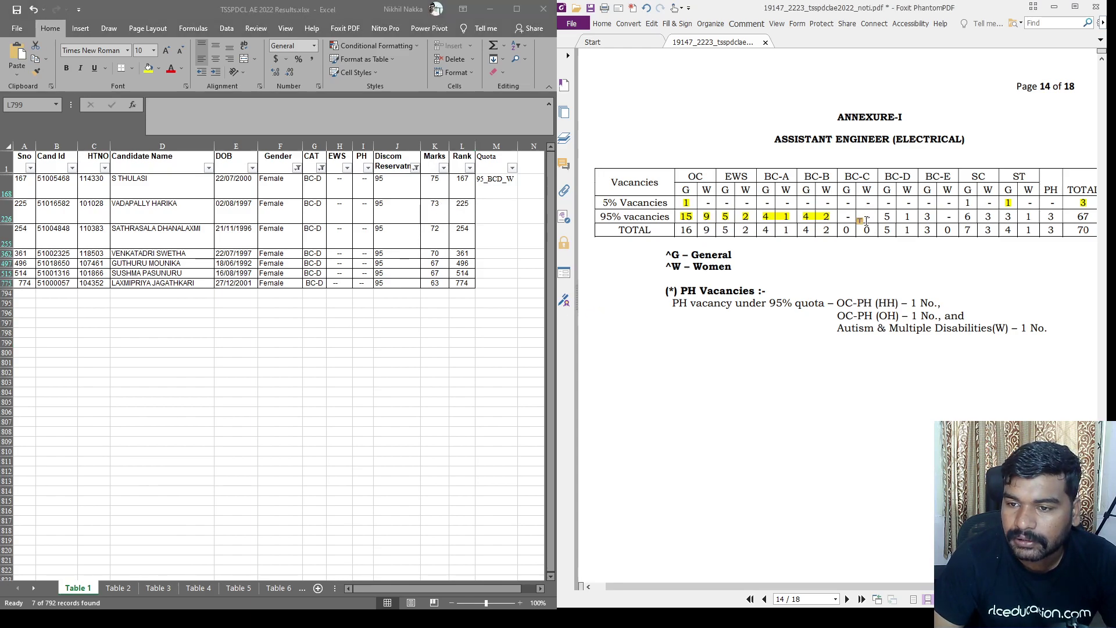
# Highlight the BC-D vacancy counts in the PDF and clear the Gender filter in Excel.
pyautogui.moveTo(885, 217); pyautogui.dragTo(913, 217)
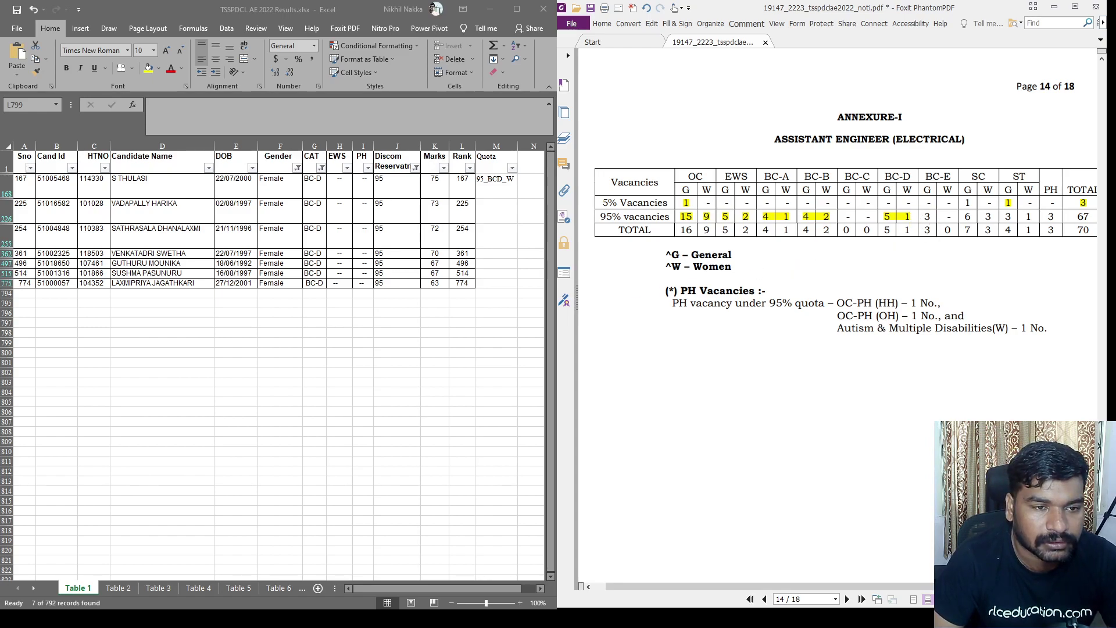
pyautogui.hotkey('alt', 'Tab')
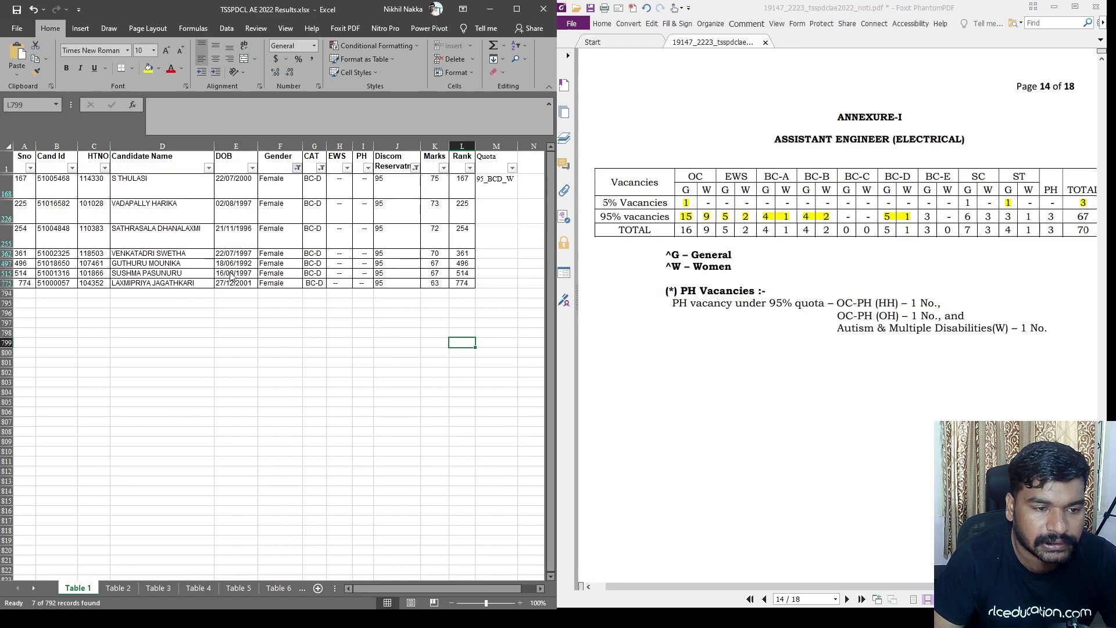
pyautogui.hotkey('ctrl', 'z')
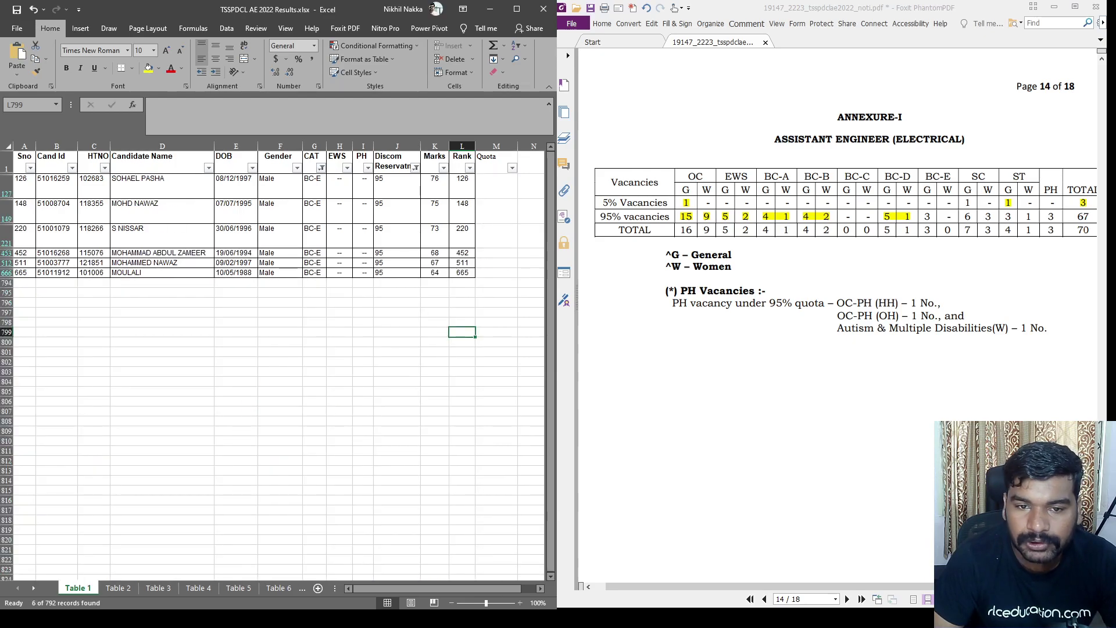
# Enter 95_BCE_G as the quota for BC-E rank 126 in cell M127.
pyautogui.click(497, 184)
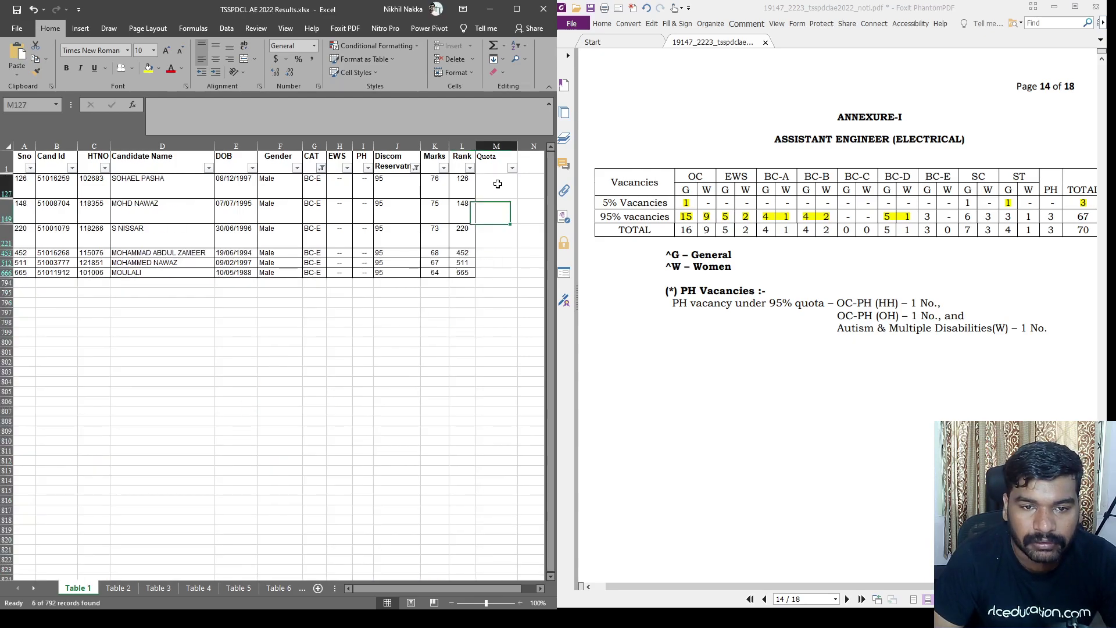
pyautogui.write('95_BCD_G')
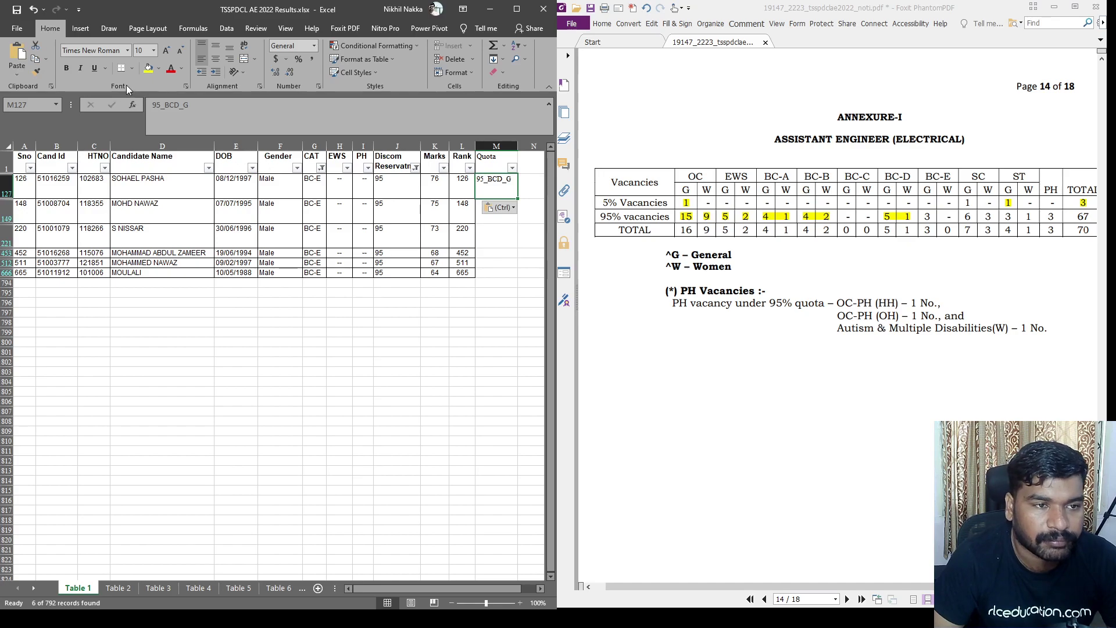
pyautogui.click(175, 105)
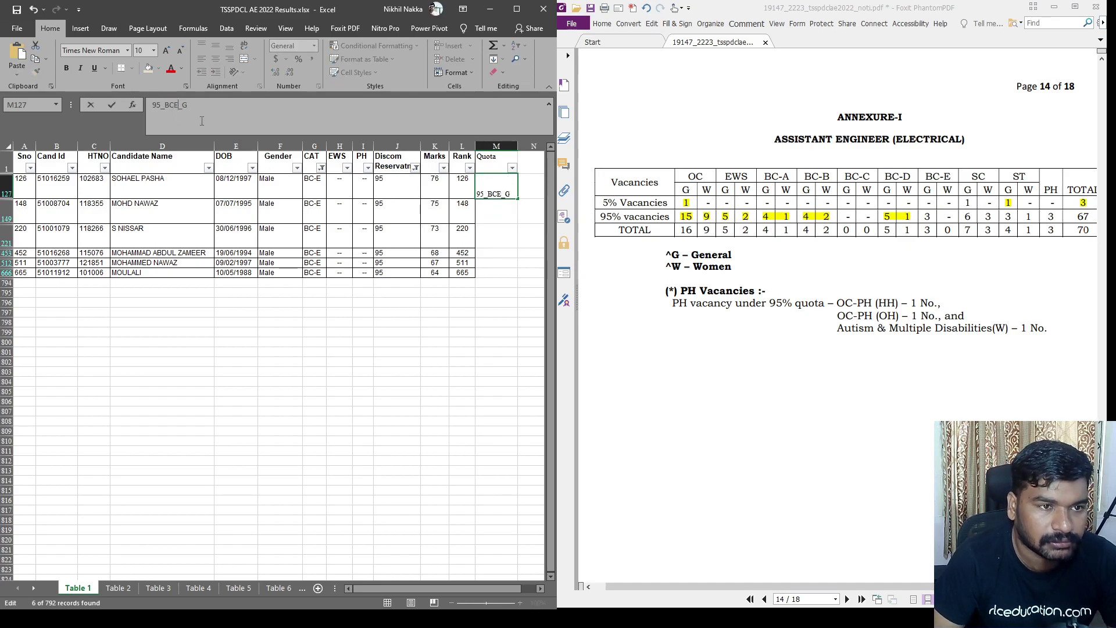
pyautogui.click(278, 203)
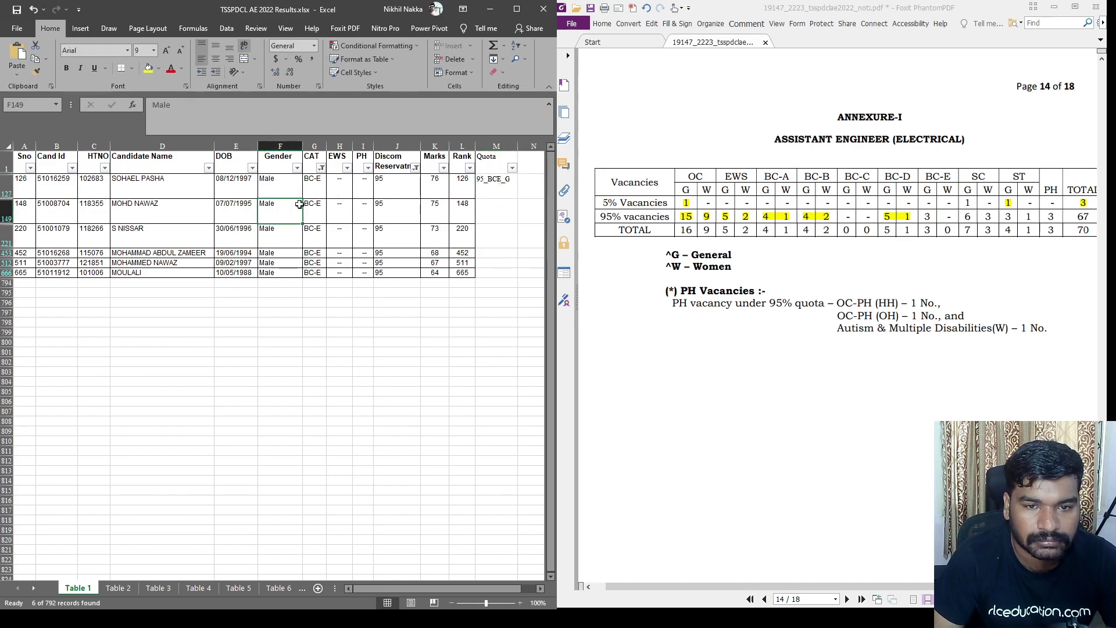
# Copy 95_BCE_G to ranks 148 and 220 and highlight the BC-E general count 3 in the PDF.
pyautogui.click(505, 187)
pyautogui.hotkey('ctrl', 'c')
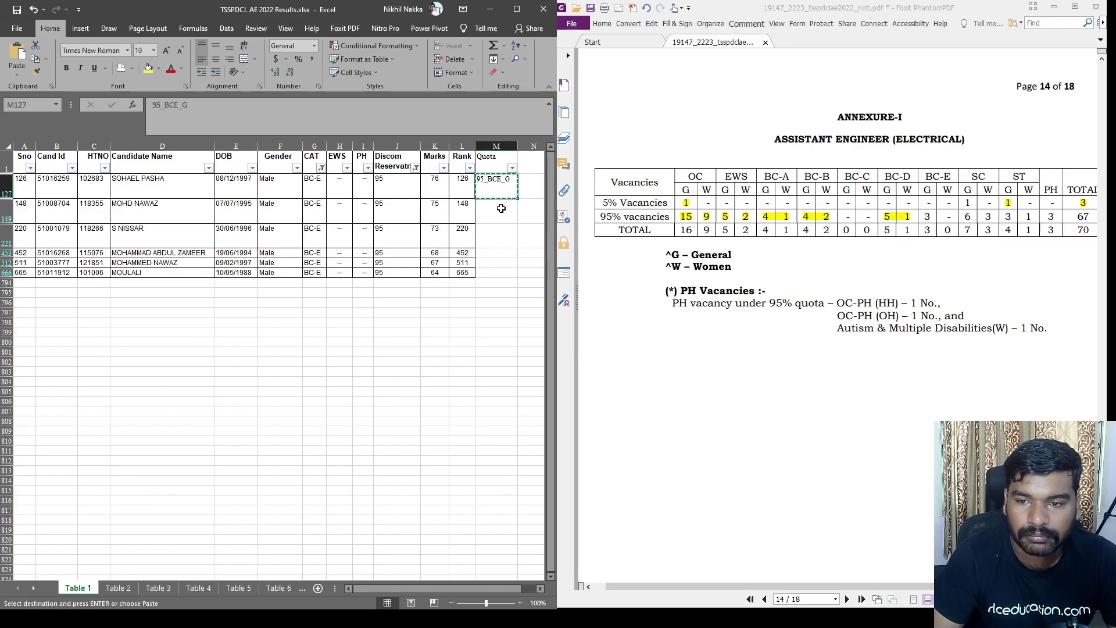
pyautogui.click(501, 208)
pyautogui.hotkey('ctrl', 'v')
pyautogui.click(485, 243)
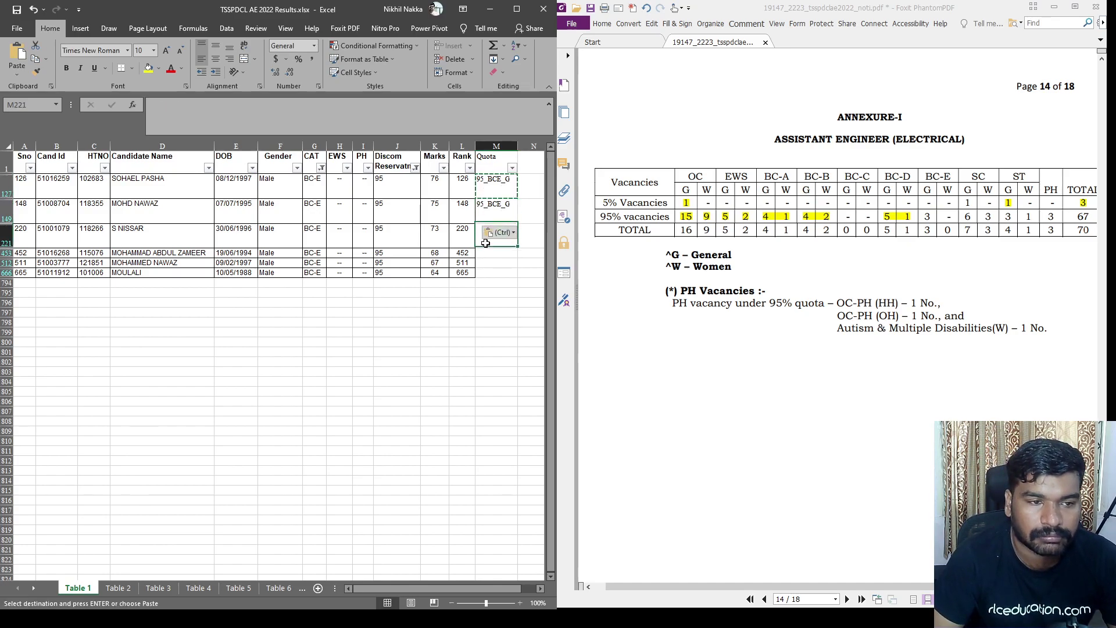
pyautogui.hotkey('ctrl', 'v')
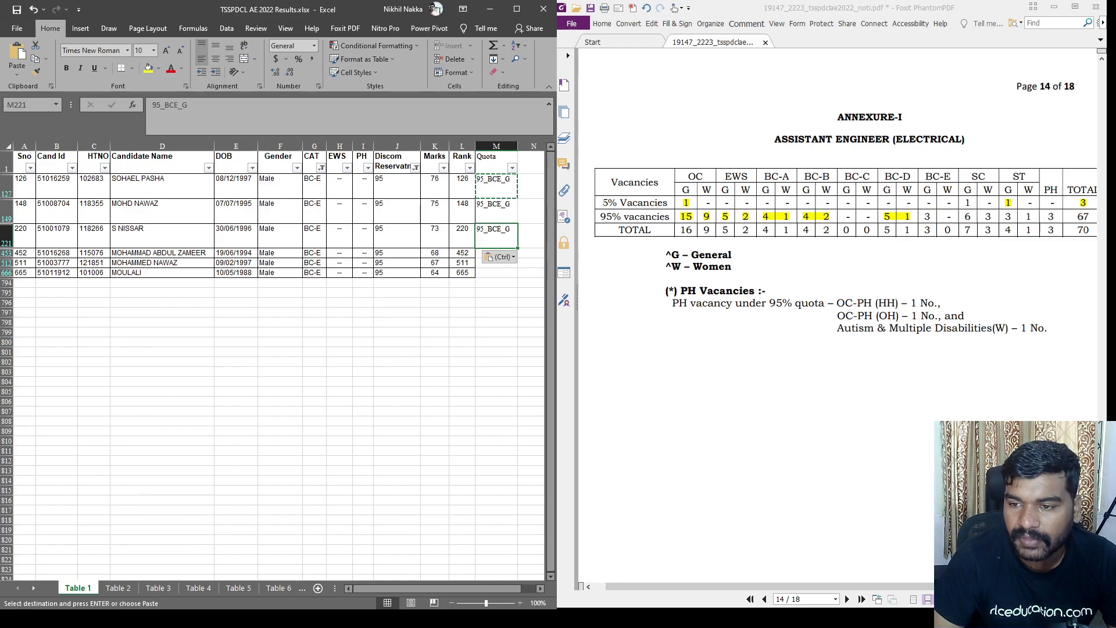
pyautogui.moveTo(921, 216); pyautogui.dragTo(933, 217)
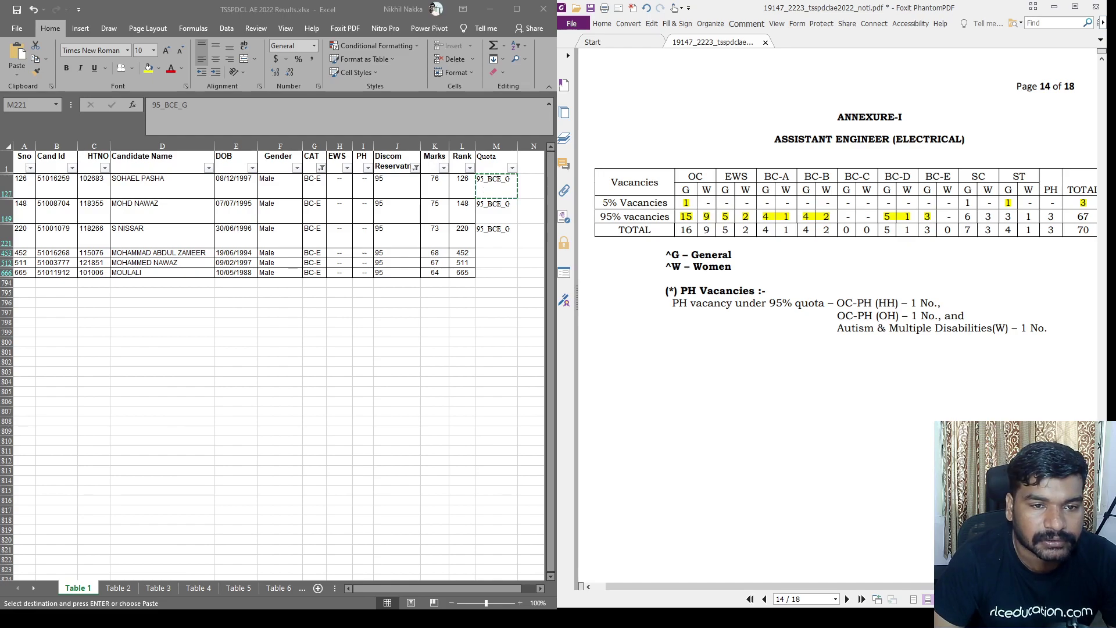
pyautogui.click(496, 235)
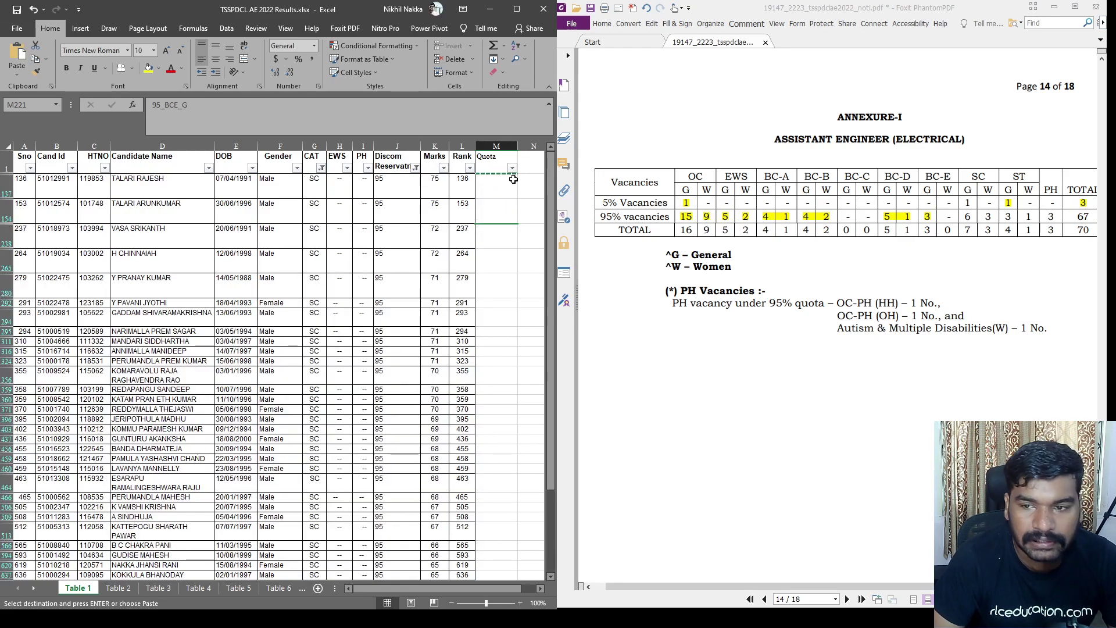
# Paste the quota code into M137 and change it to 95_SC_G.
pyautogui.click(495, 193)
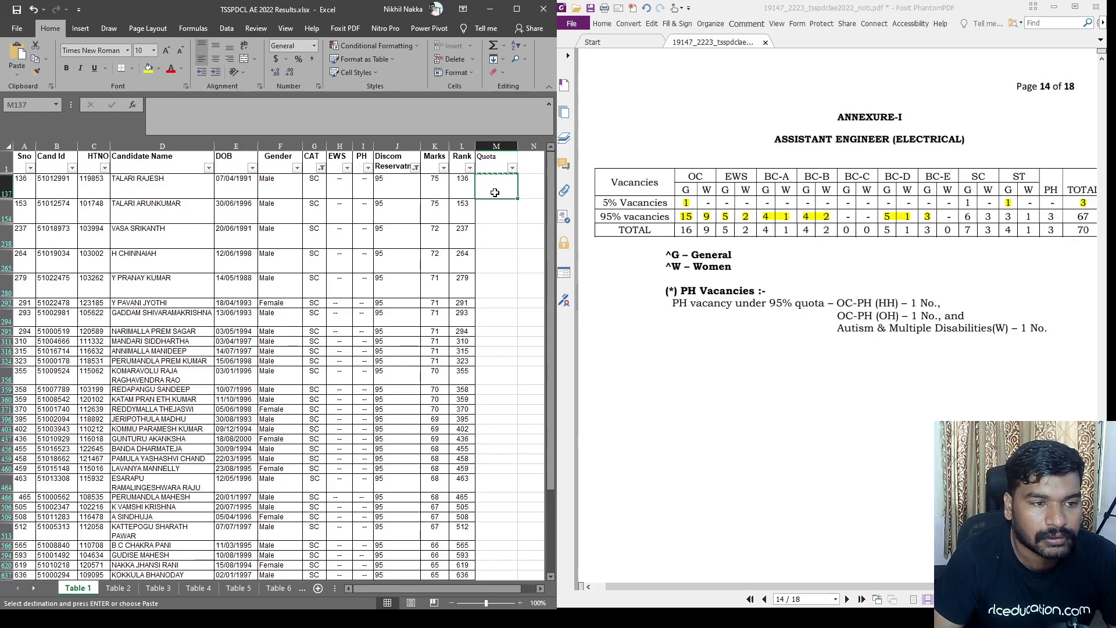
pyautogui.hotkey('ctrl', 'v')
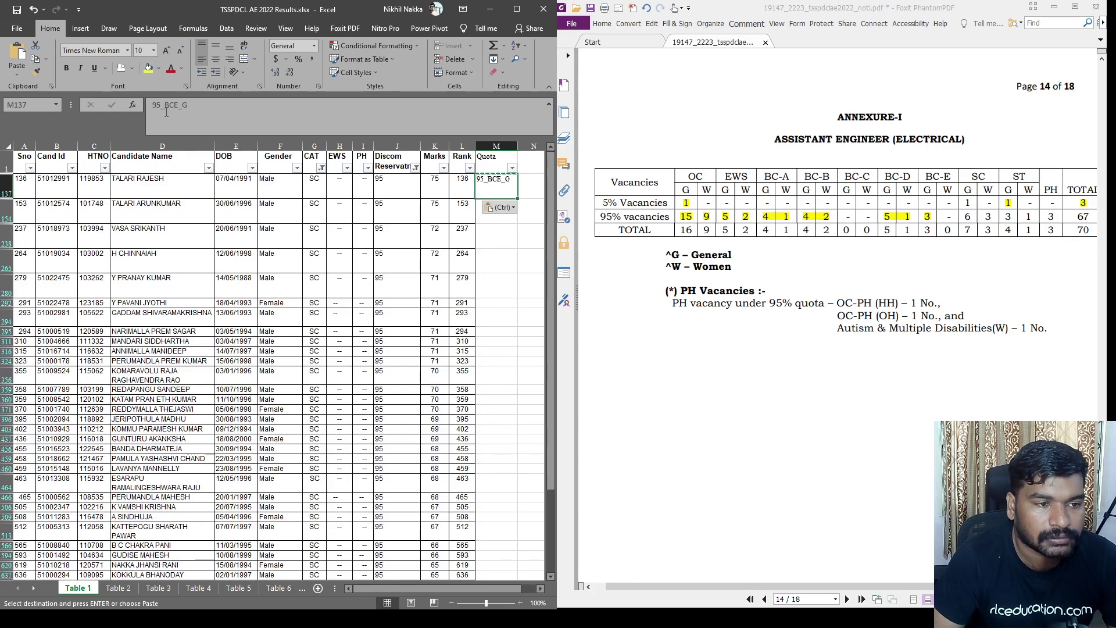
pyautogui.click(176, 108)
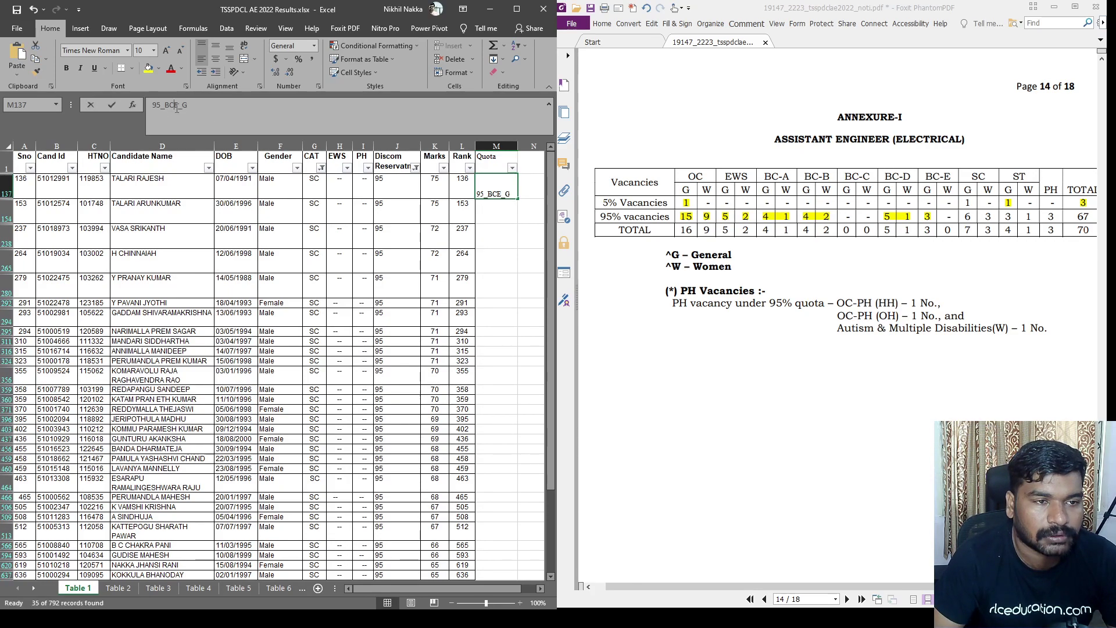
pyautogui.click(171, 109)
pyautogui.press('BackSpace')
pyautogui.press('BackSpace')
pyautogui.press('BackSpace')
pyautogui.write('SC')
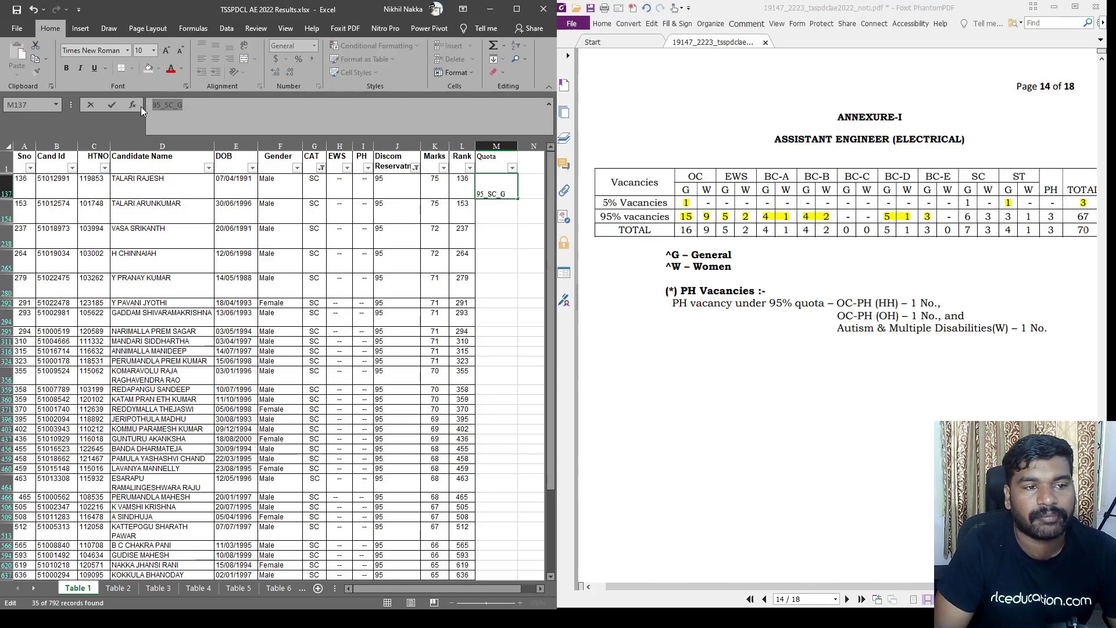
pyautogui.press('Return')
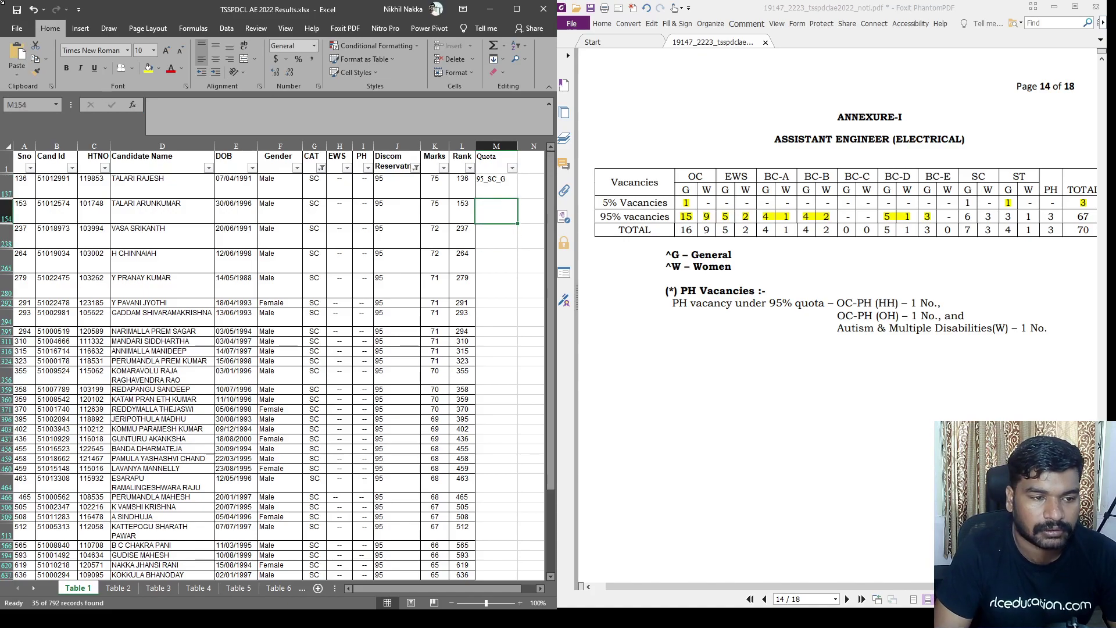
# Fill 95_SC_G into M154, M238, M265, M280 and M292.
pyautogui.hotkey('ctrl', 'v')
pyautogui.press('Return')
pyautogui.hotkey('ctrl', 'v')
pyautogui.press('Return')
pyautogui.hotkey('ctrl', 'v')
pyautogui.press('Return')
pyautogui.hotkey('ctrl', 'v')
pyautogui.press('Return')
pyautogui.hotkey('ctrl', 'v')
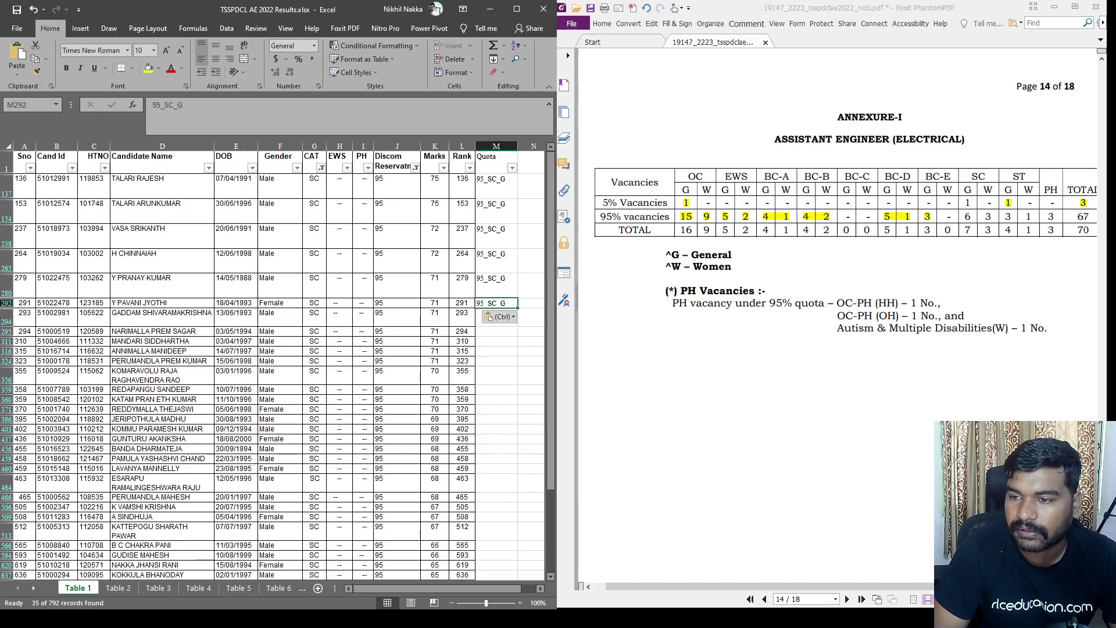
# Highlight the SC general count of 6 in the PDF notification.
pyautogui.moveTo(962, 216); pyautogui.dragTo(972, 217)
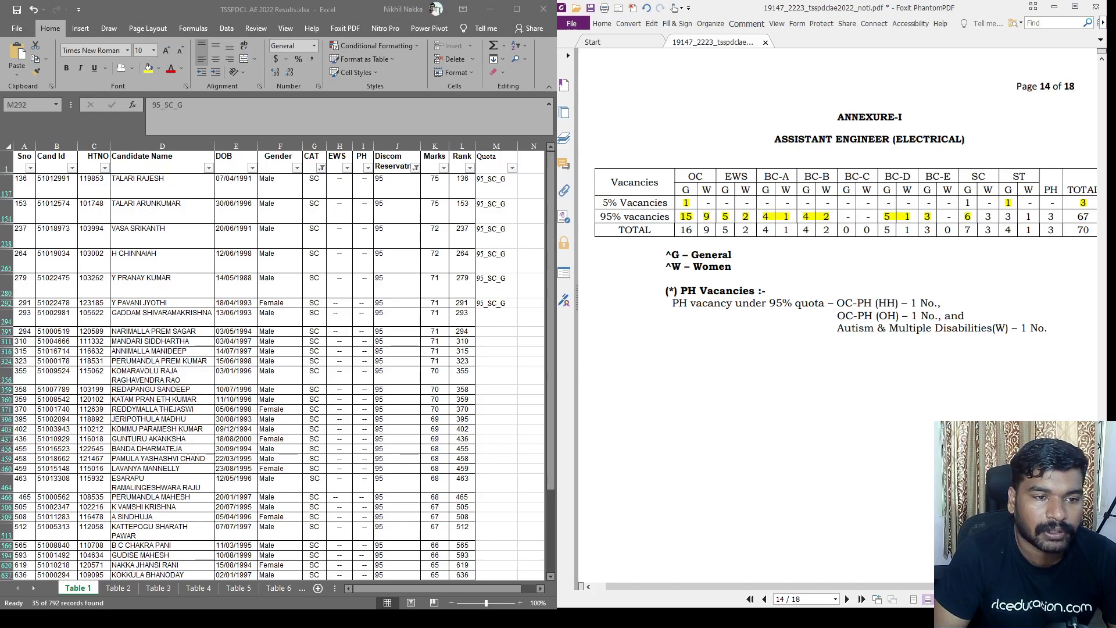
pyautogui.hotkey('alt', 'Tab')
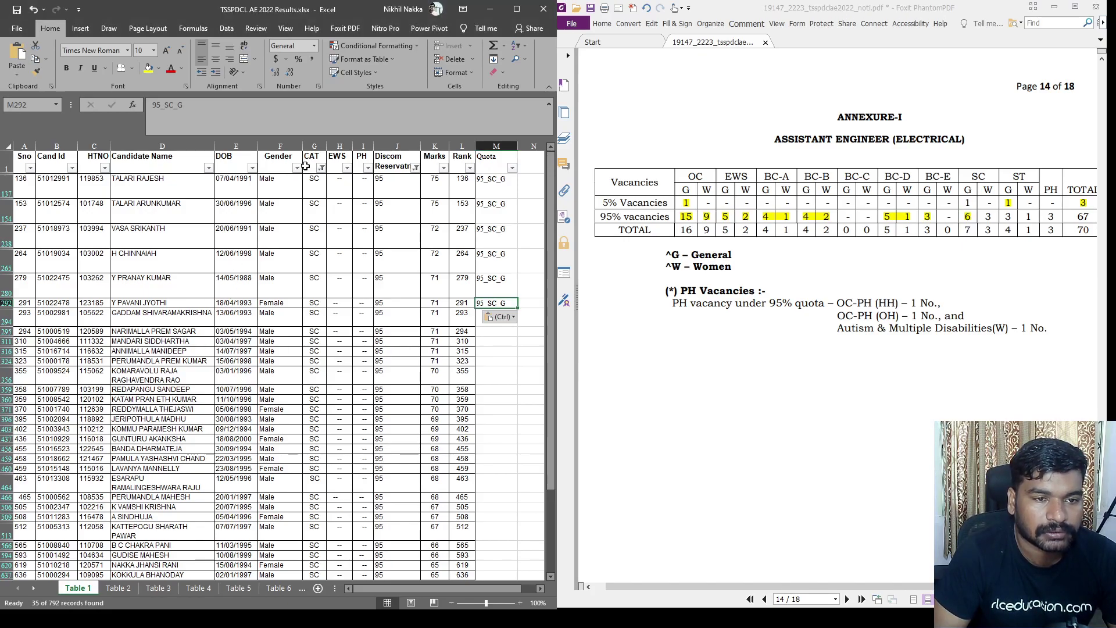
pyautogui.press('Escape')
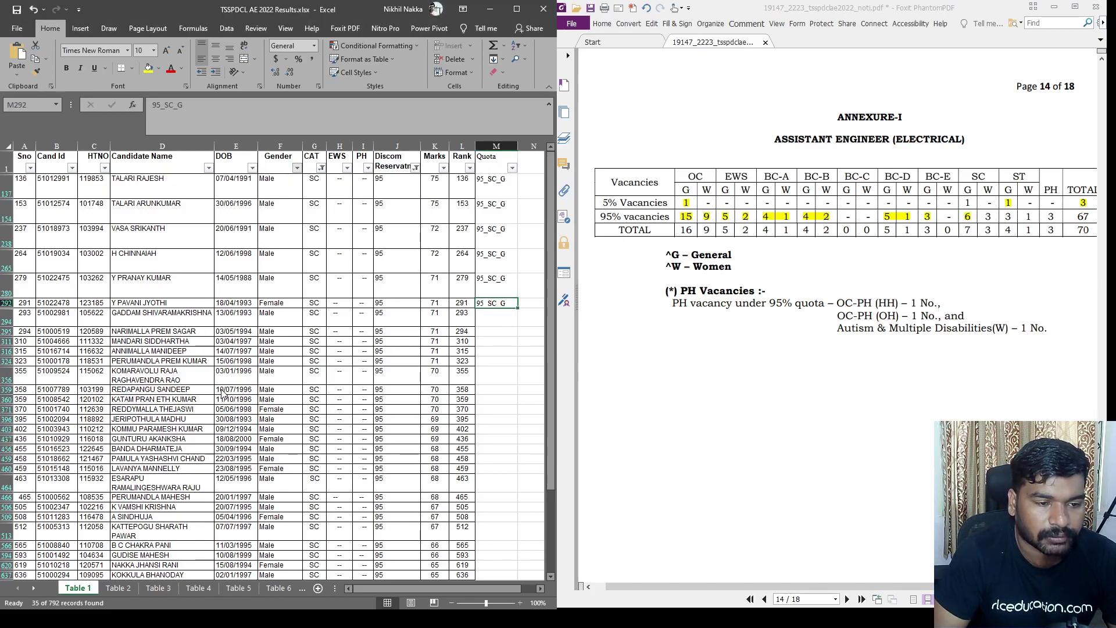
# Set the quota in M371 to 95_SC_W.
pyautogui.click(485, 188)
pyautogui.hotkey('ctrl', 'v')
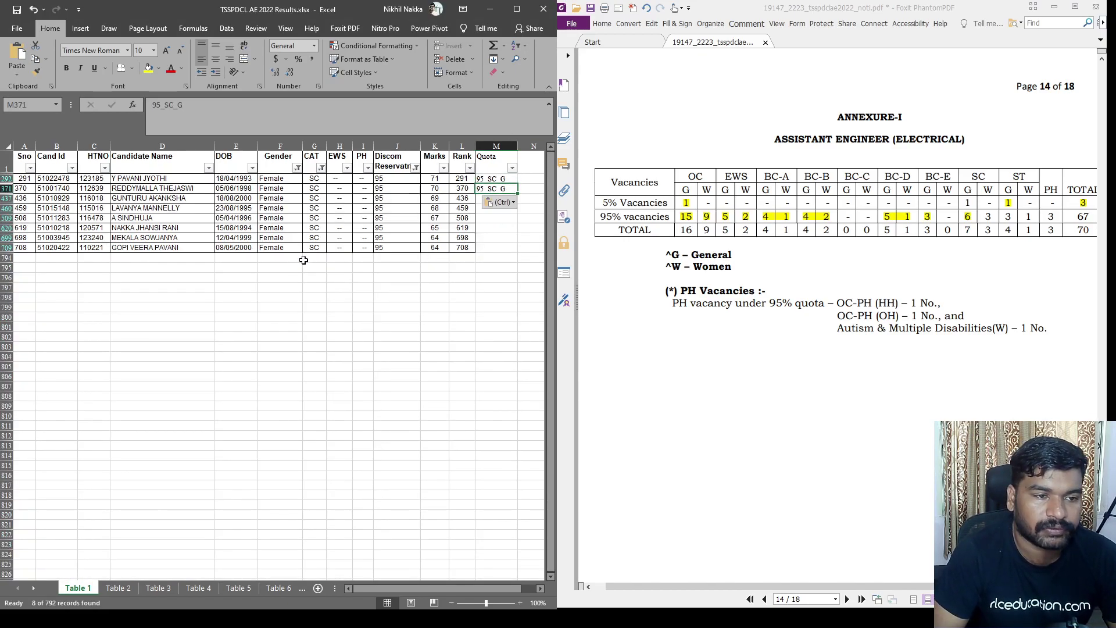
pyautogui.click(182, 105)
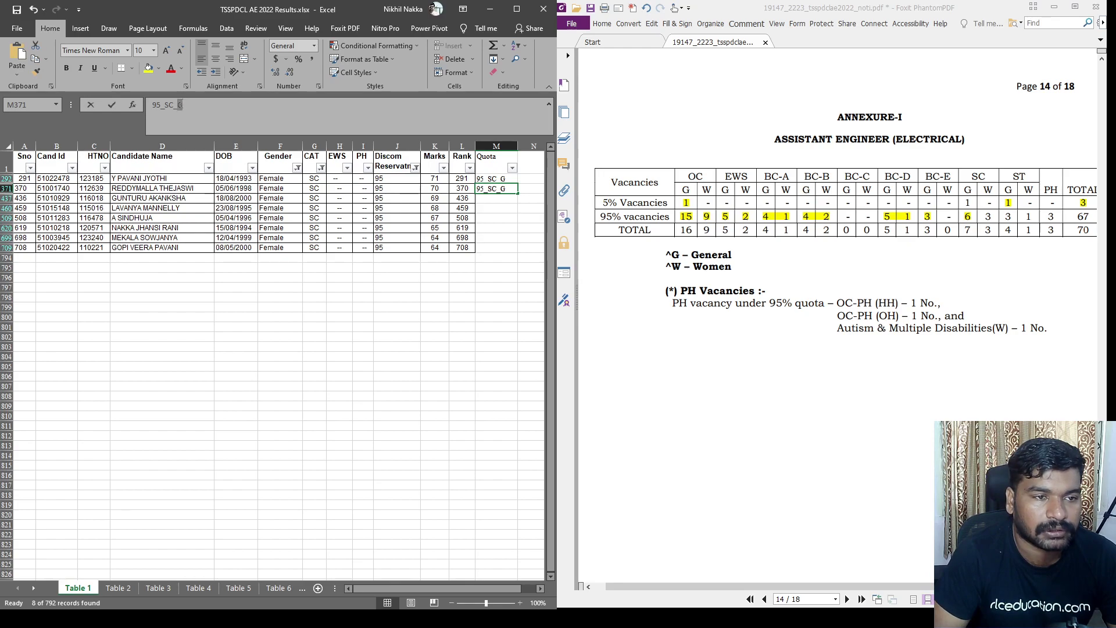
pyautogui.press('BackSpace')
pyautogui.write('W')
pyautogui.click(241, 257)
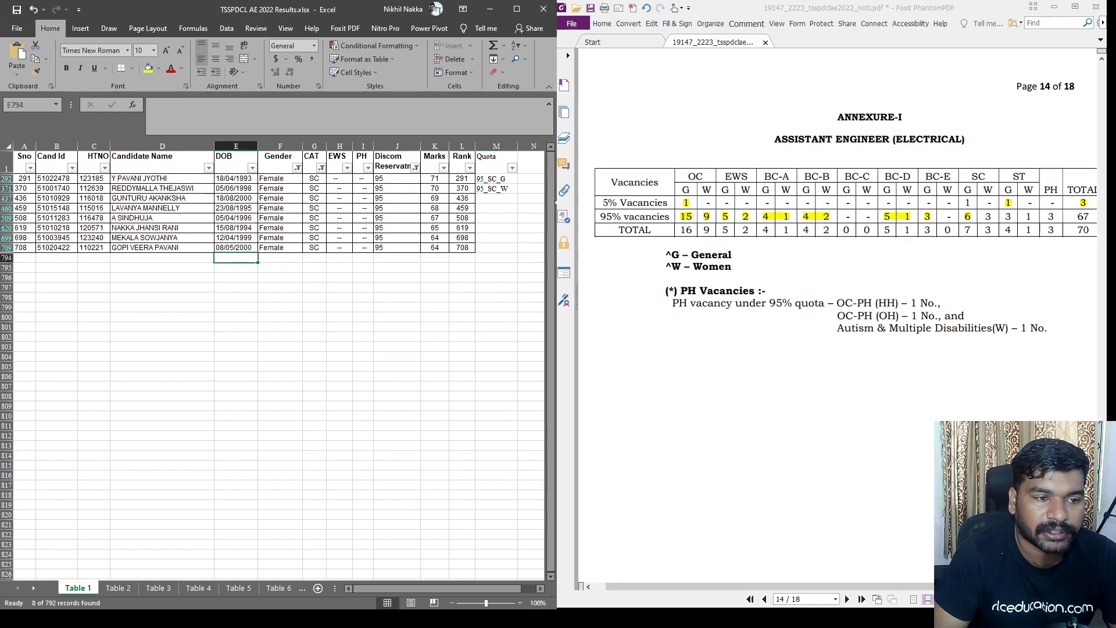
# Copy 95_SC_W into M437 and M460 for the SC women ranked 436 and 459.
pyautogui.click(485, 187)
pyautogui.hotkey('ctrl', 'c')
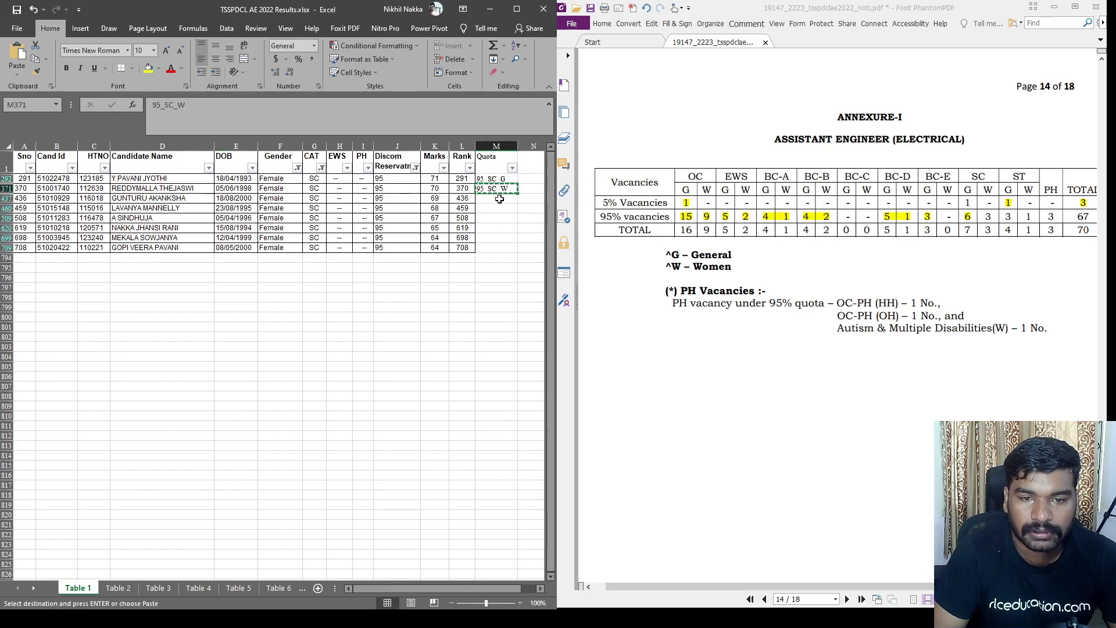
pyautogui.click(499, 199)
pyautogui.hotkey('ctrl', 'v')
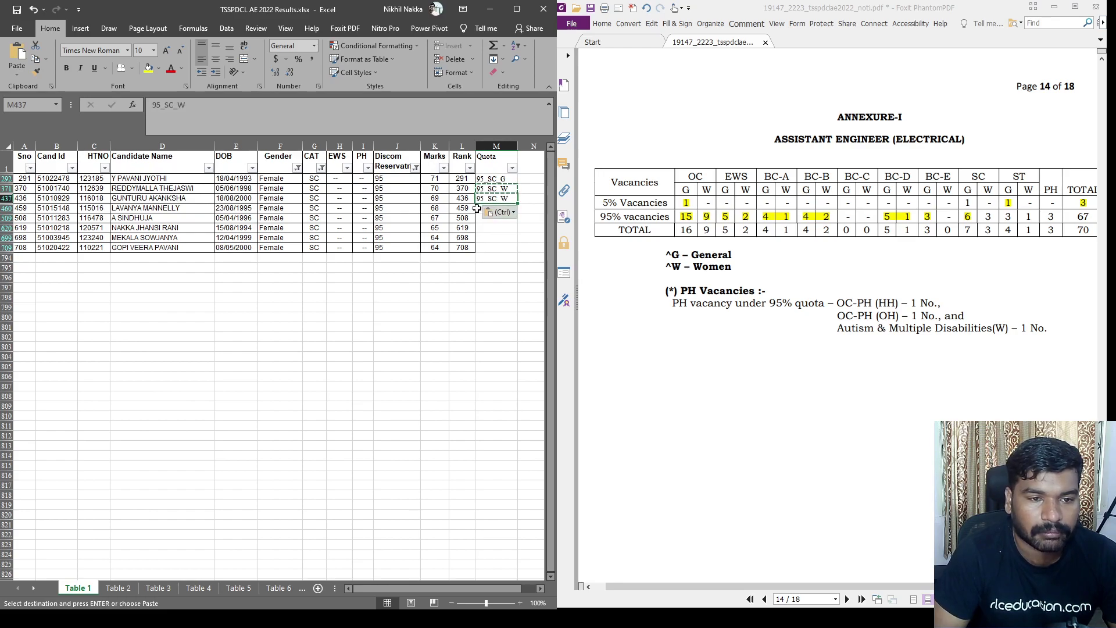
pyautogui.click(478, 208)
pyautogui.hotkey('ctrl', 'v')
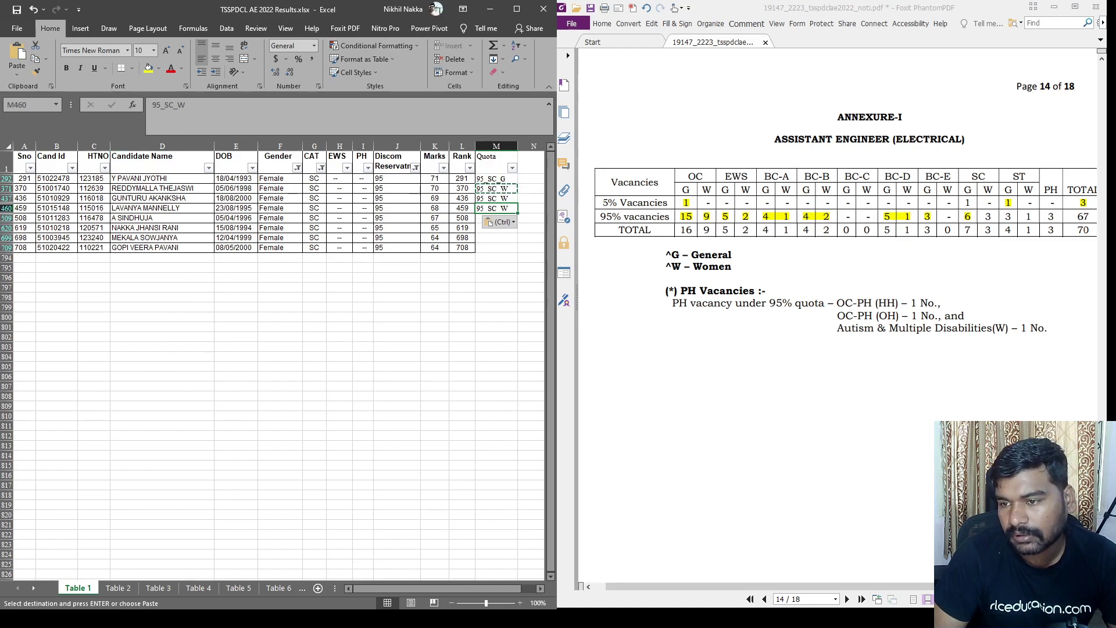
# Highlight the SC women count of 3 in the PDF and clear the Gender filter.
pyautogui.moveTo(982, 216); pyautogui.dragTo(993, 216)
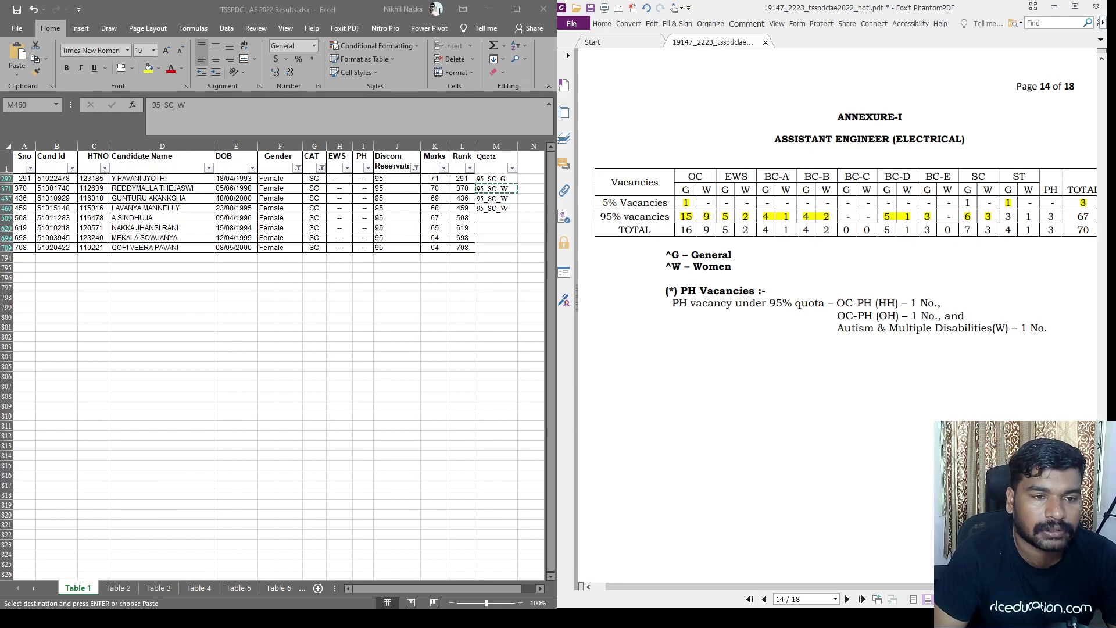
pyautogui.hotkey('alt', 'Tab')
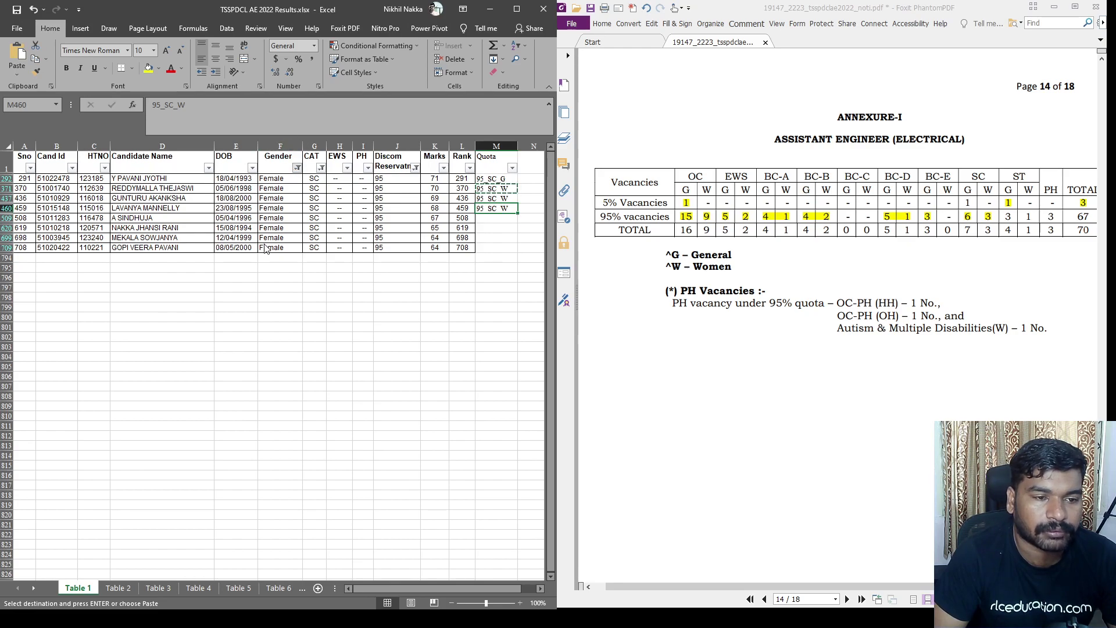
pyautogui.hotkey('ctrl', 'z')
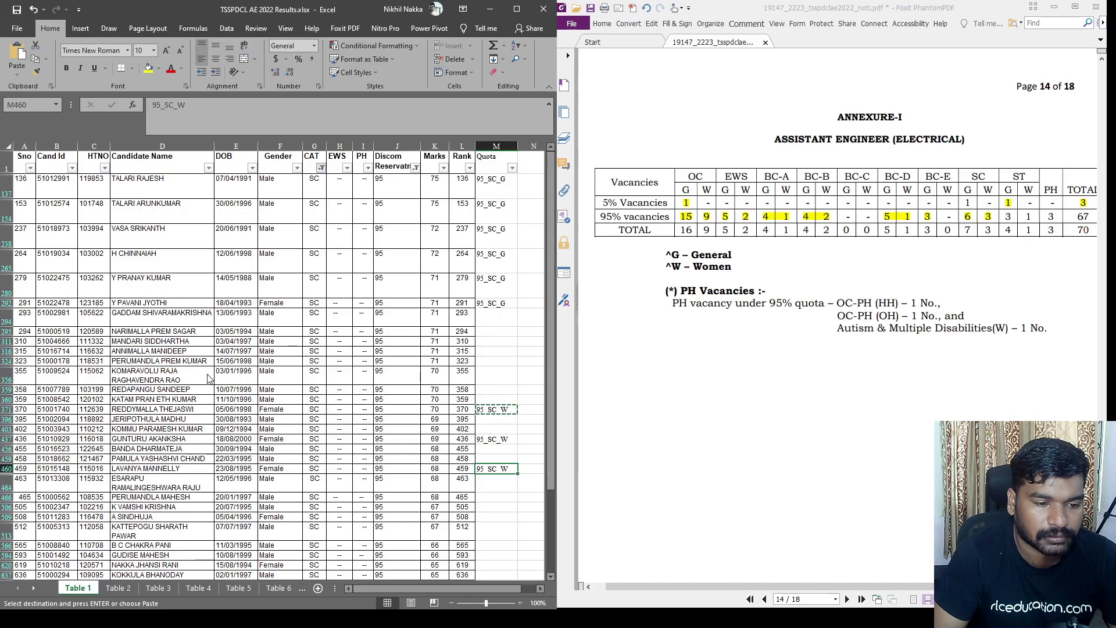
# Switch the list to ST candidates and set M59 to 95_ST_G for rank 58.
pyautogui.hotkey('ctrl', 'z')
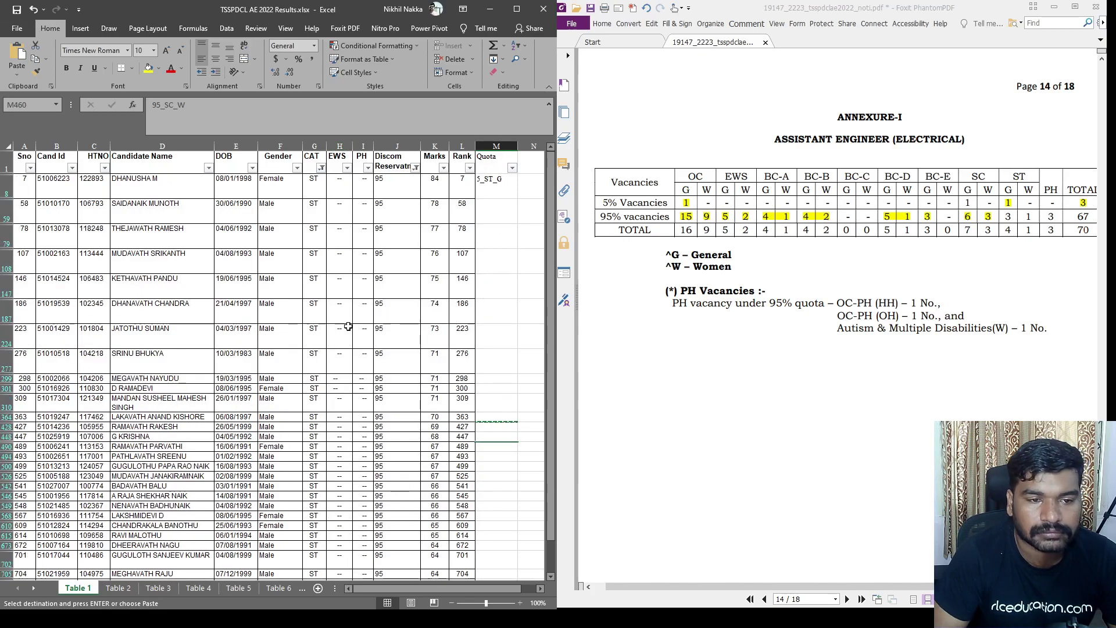
pyautogui.click(510, 205)
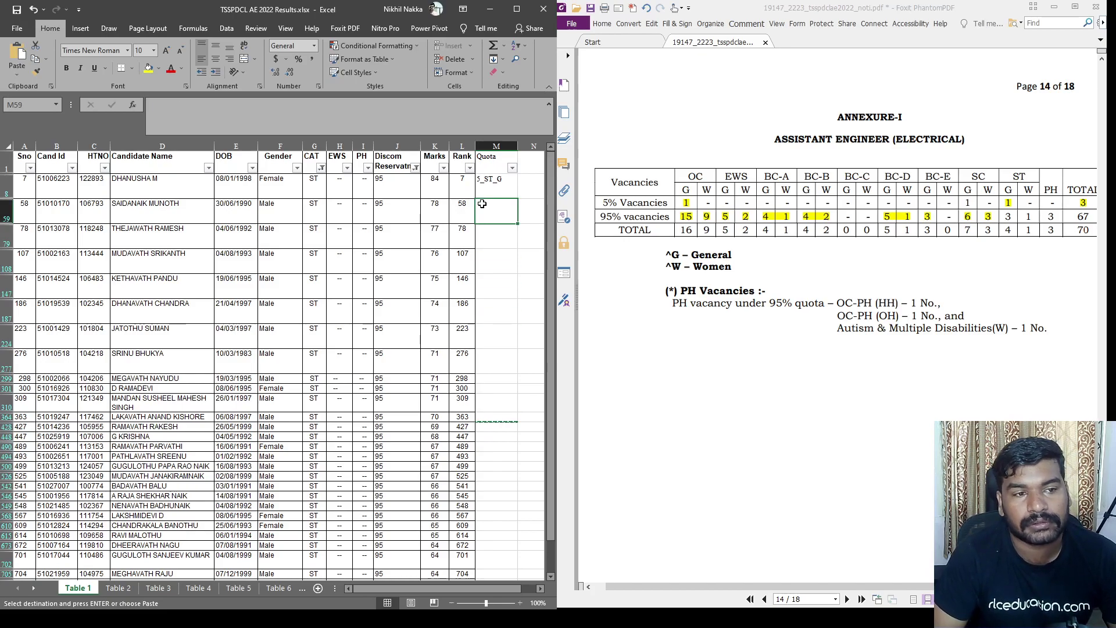
pyautogui.hotkey('ctrl', 'v')
pyautogui.click(168, 105)
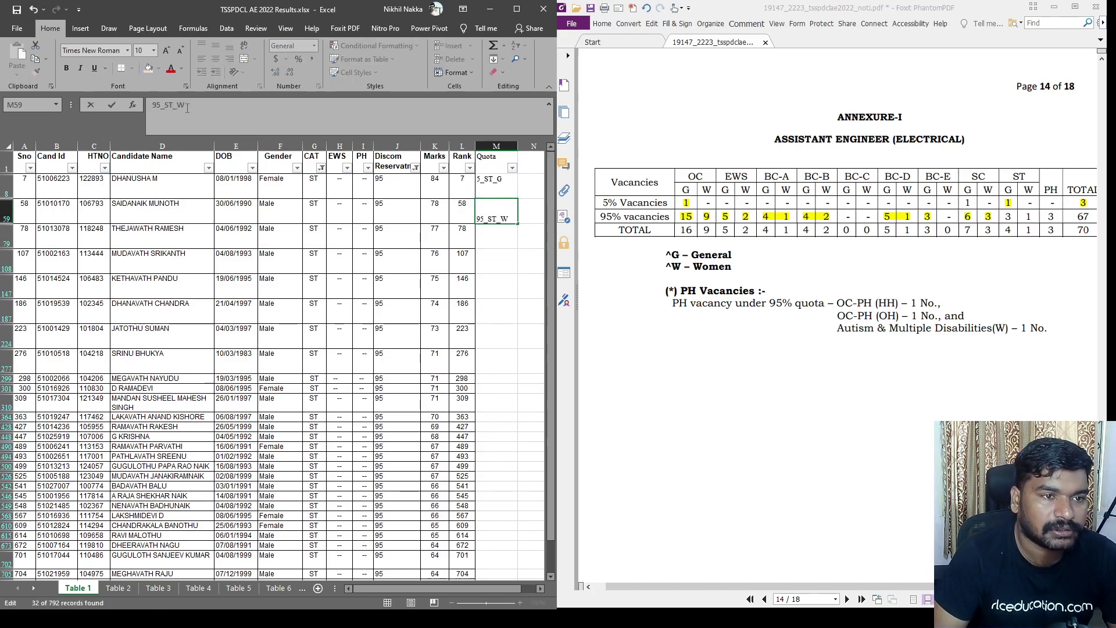
pyautogui.moveTo(178, 105); pyautogui.dragTo(149, 106)
pyautogui.write('G')
pyautogui.hotkey('ctrl', 'c')
pyautogui.click(520, 256)
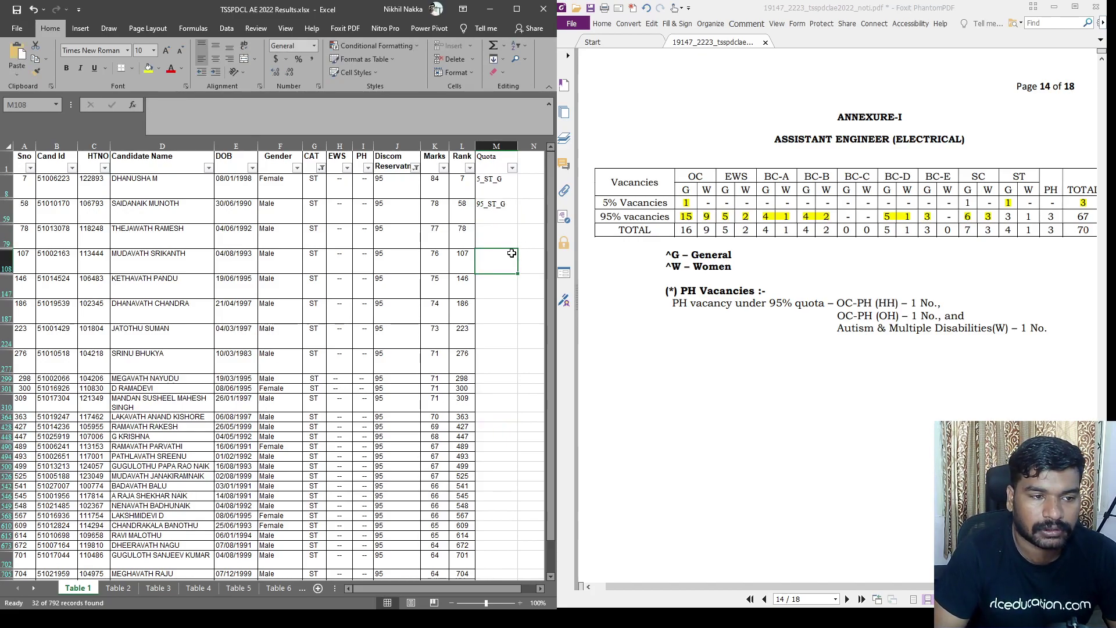
# Give ranks 78 and 107 the quota 95_ST_G and highlight the PDF's ST counts.
pyautogui.click(502, 237)
pyautogui.hotkey('ctrl', 'v')
pyautogui.click(498, 282)
pyautogui.press('Up')
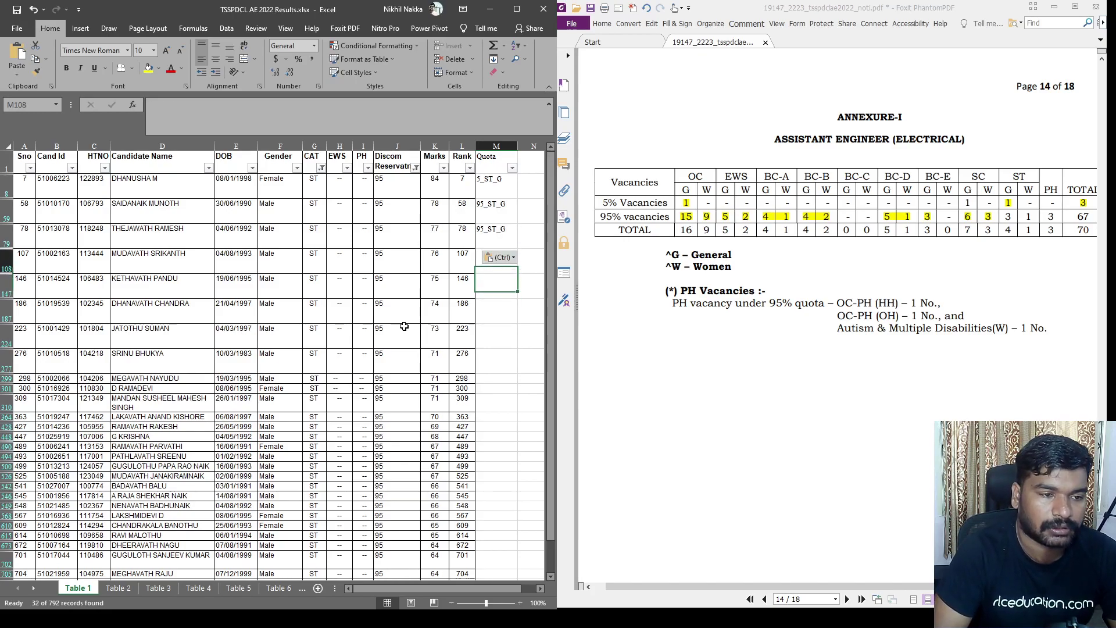
pyautogui.hotkey('ctrl', 'v')
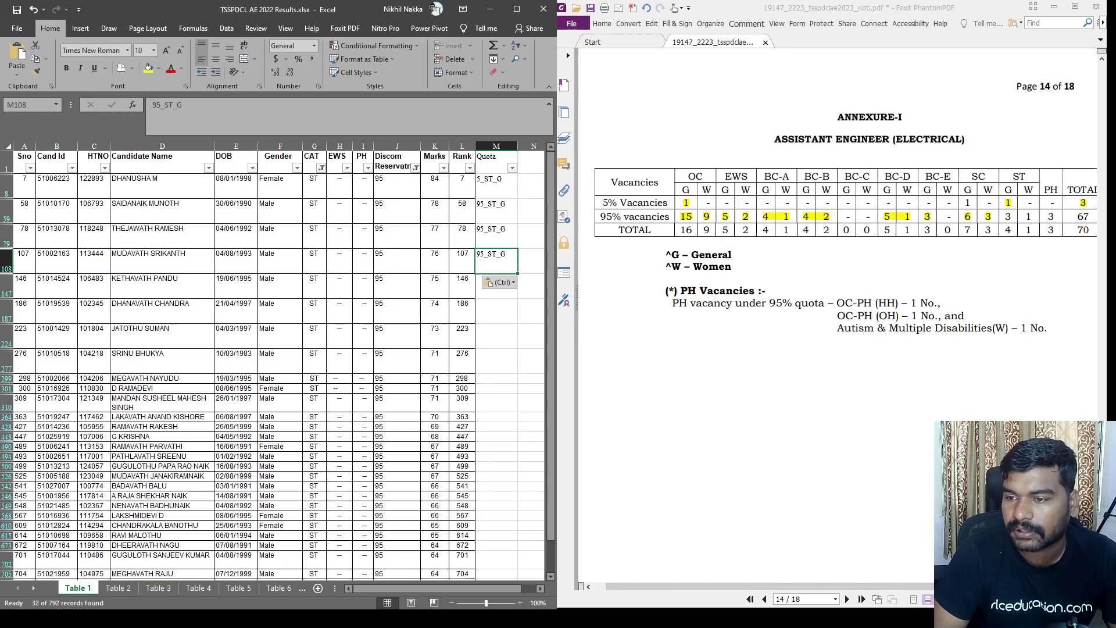
pyautogui.moveTo(1002, 216); pyautogui.dragTo(1036, 216)
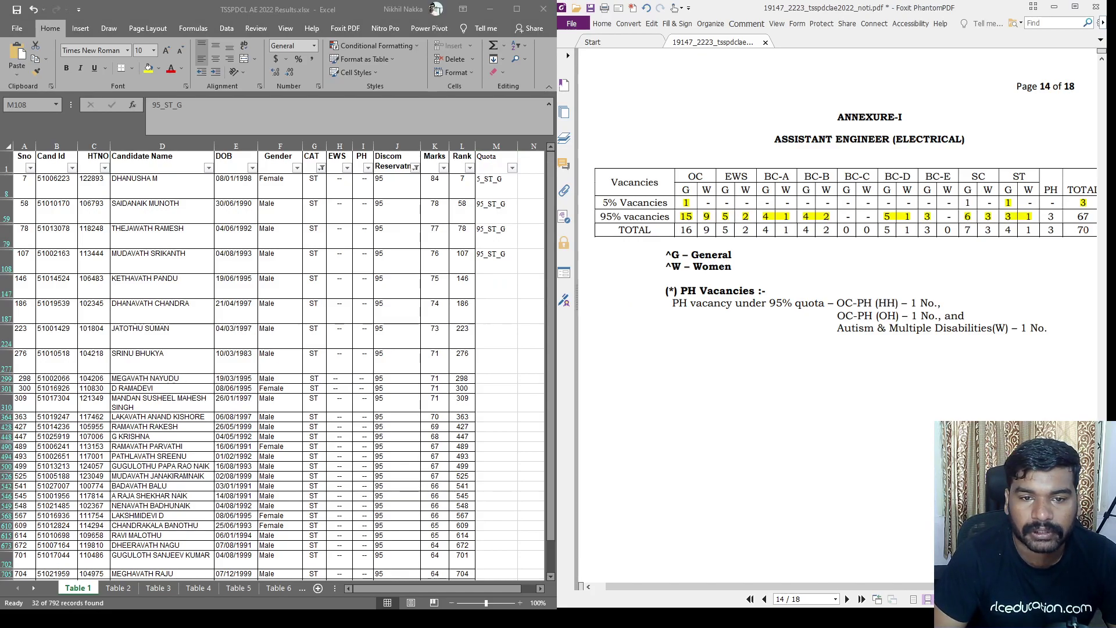
pyautogui.click(496, 258)
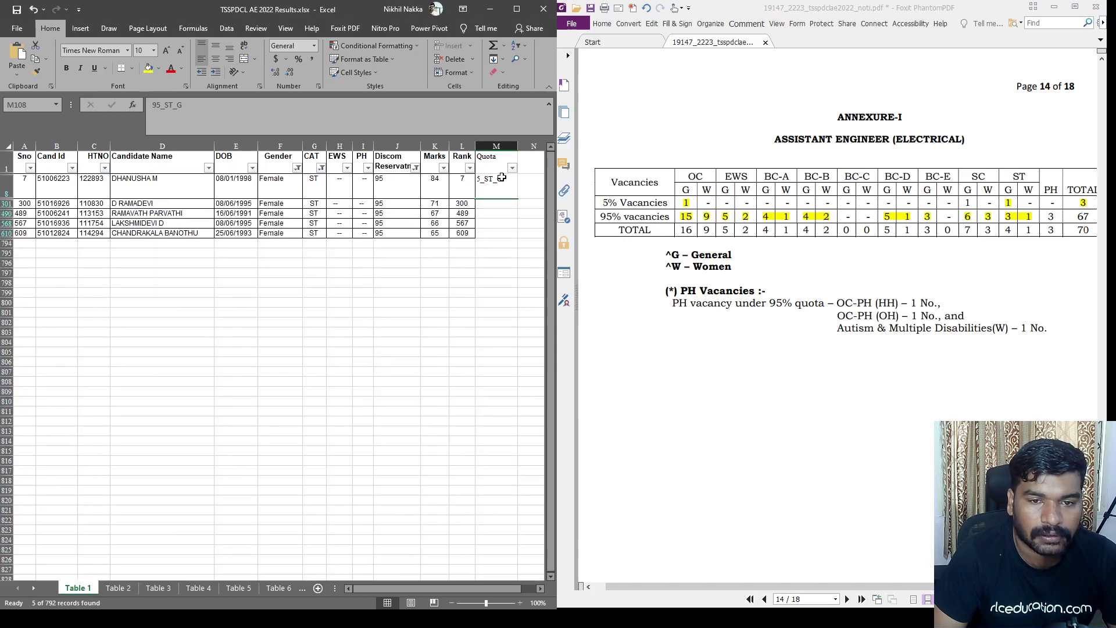
# Set the quota in M301 to 95_ST_W for the ST woman ranked 300.
pyautogui.click(487, 206)
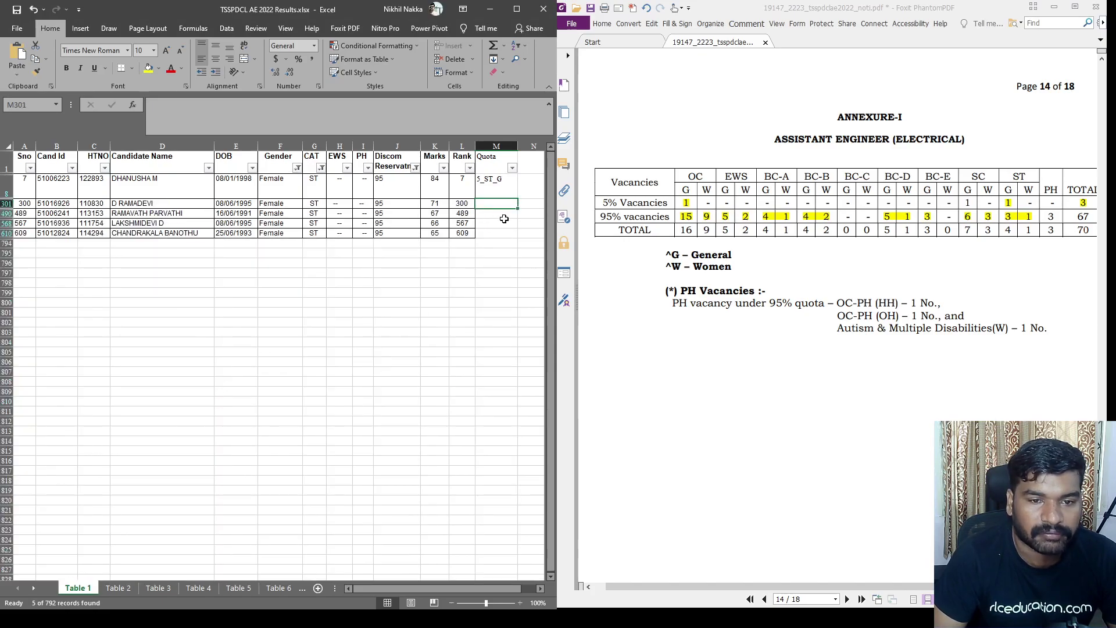
pyautogui.hotkey('ctrl', 'v')
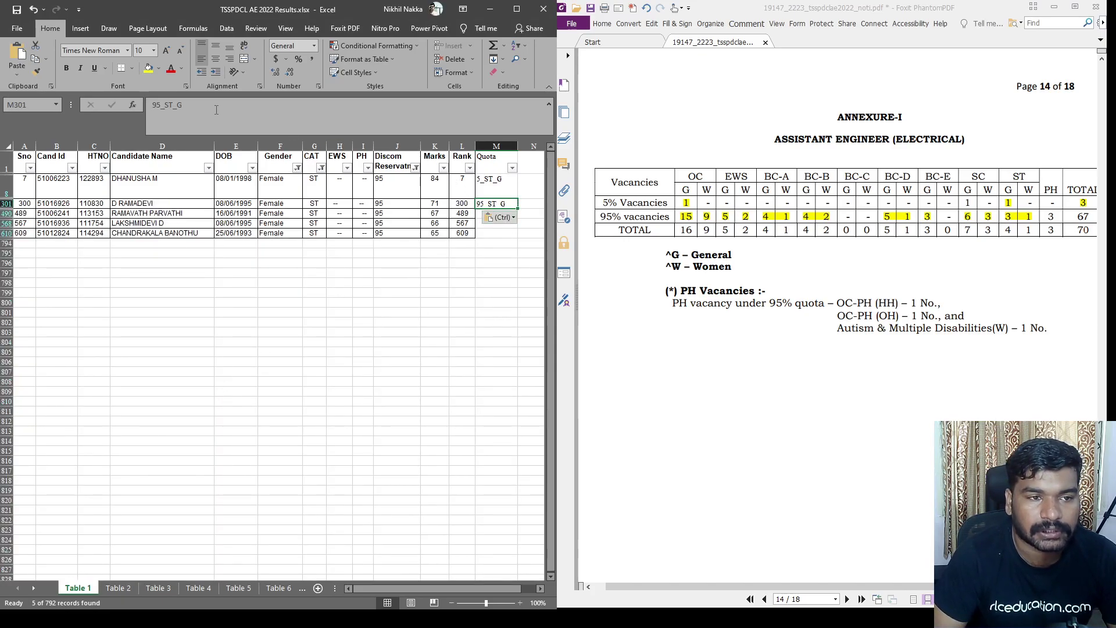
pyautogui.click(186, 106)
pyautogui.write('W')
pyautogui.click(216, 203)
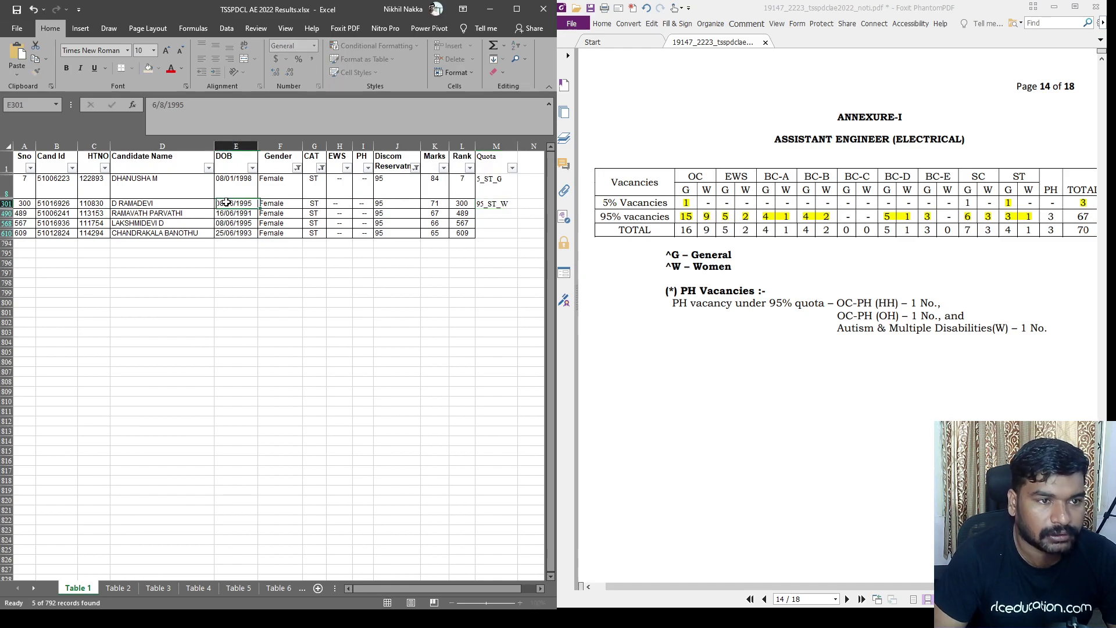
pyautogui.click(391, 313)
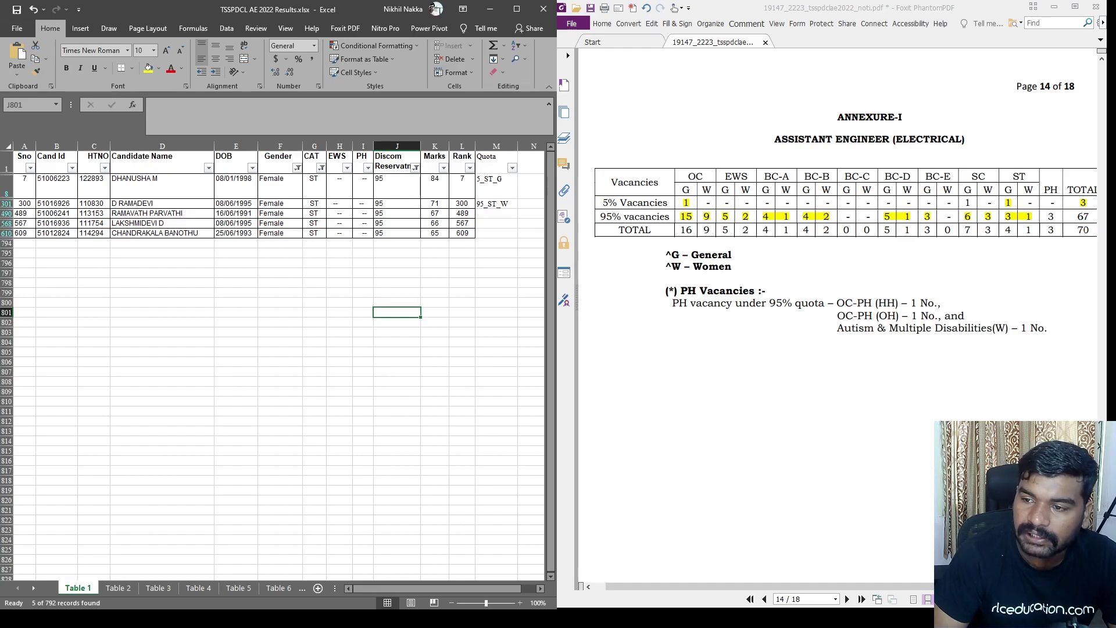
# Highlight the PH vacancy count of 3 in the PDF and show both genders again.
pyautogui.moveTo(1046, 217); pyautogui.dragTo(1055, 216)
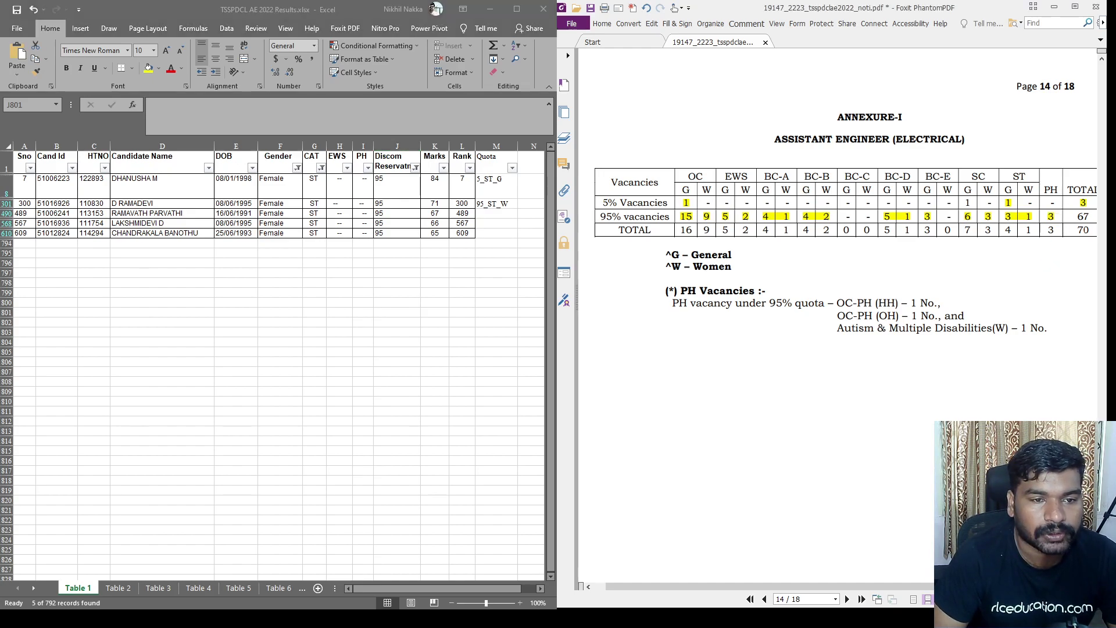
pyautogui.click(293, 9)
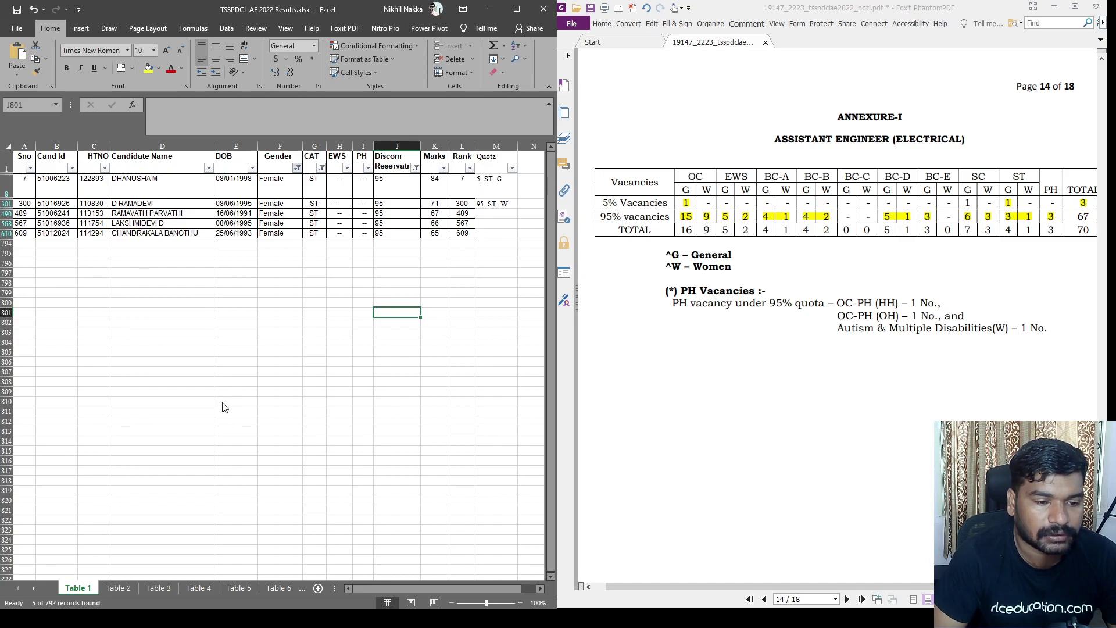
pyautogui.hotkey('ctrl', 'z')
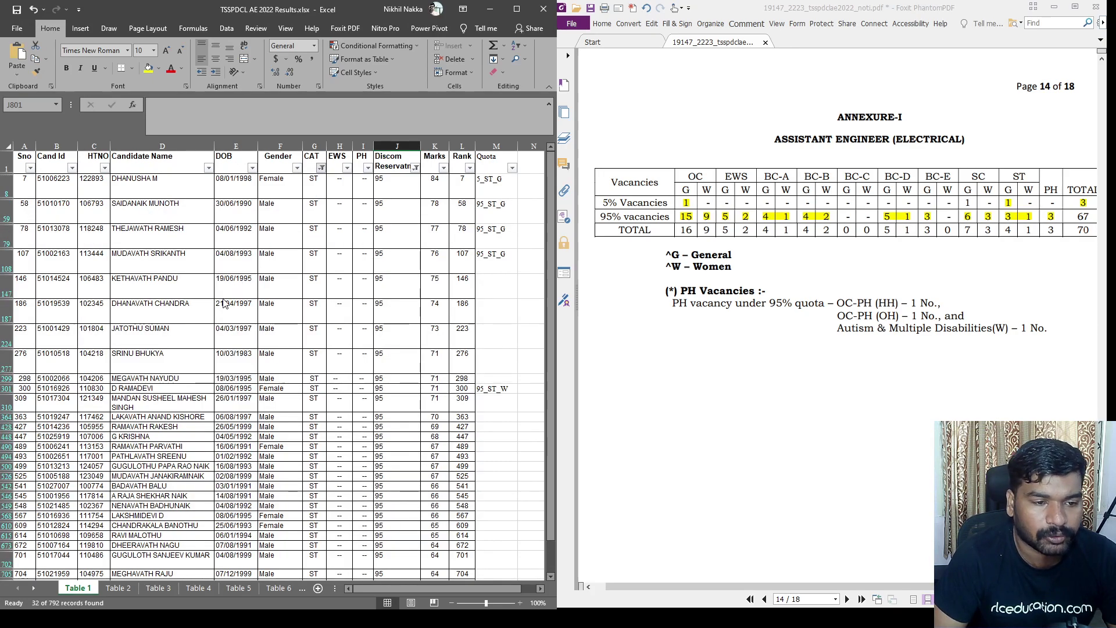
# Clear the CAT and PH filters so every candidate row is listed.
pyautogui.hotkey('ctrl', 'z')
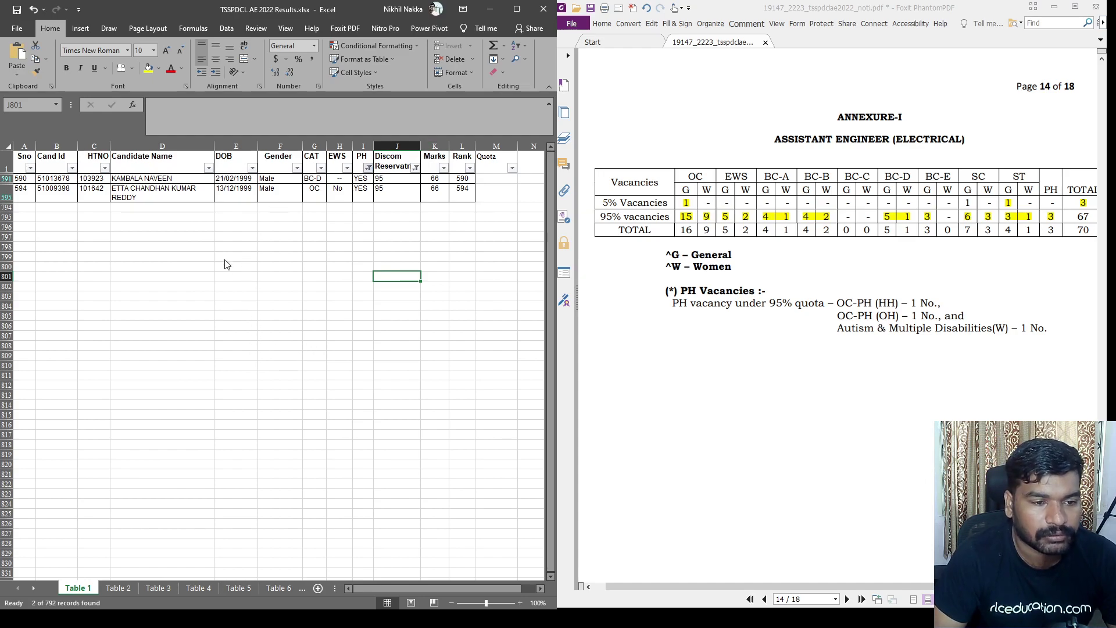
pyautogui.hotkey('ctrl', 'z')
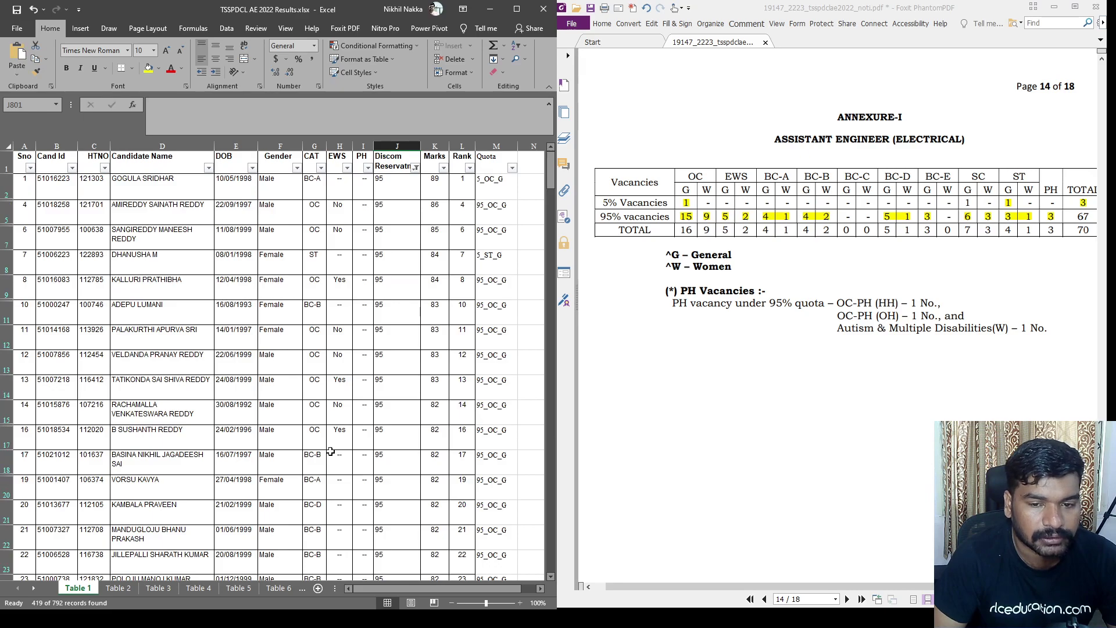
pyautogui.moveTo(550, 181); pyautogui.dragTo(550, 552)
pyautogui.scroll(-7, 396, 393)
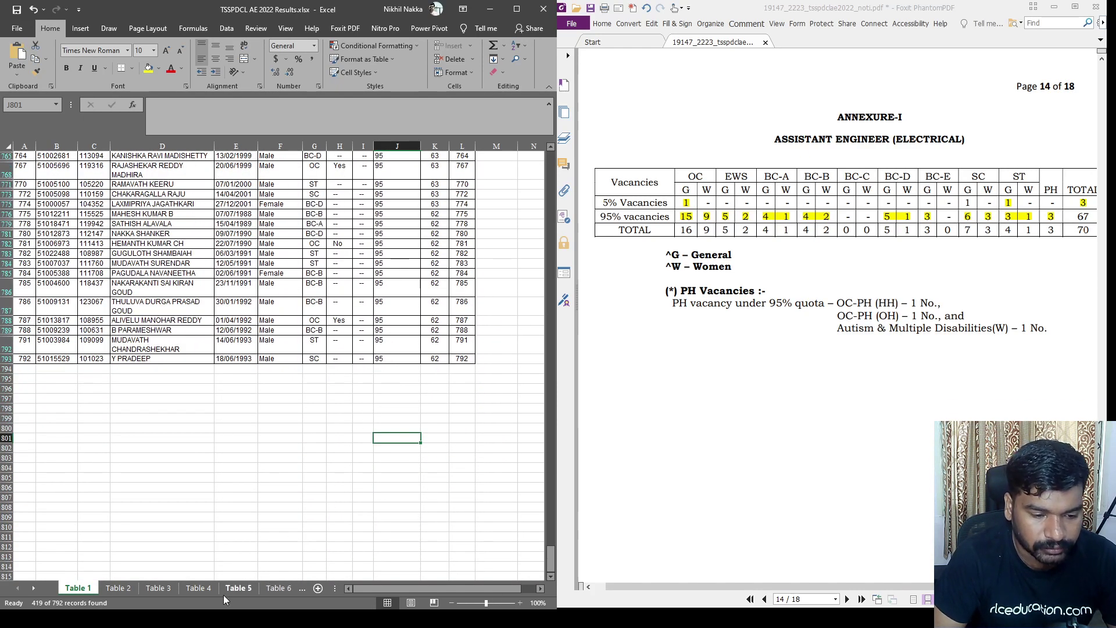
# Copy all of Table 7's data and select cell A794 on Table 1.
pyautogui.click(301, 589)
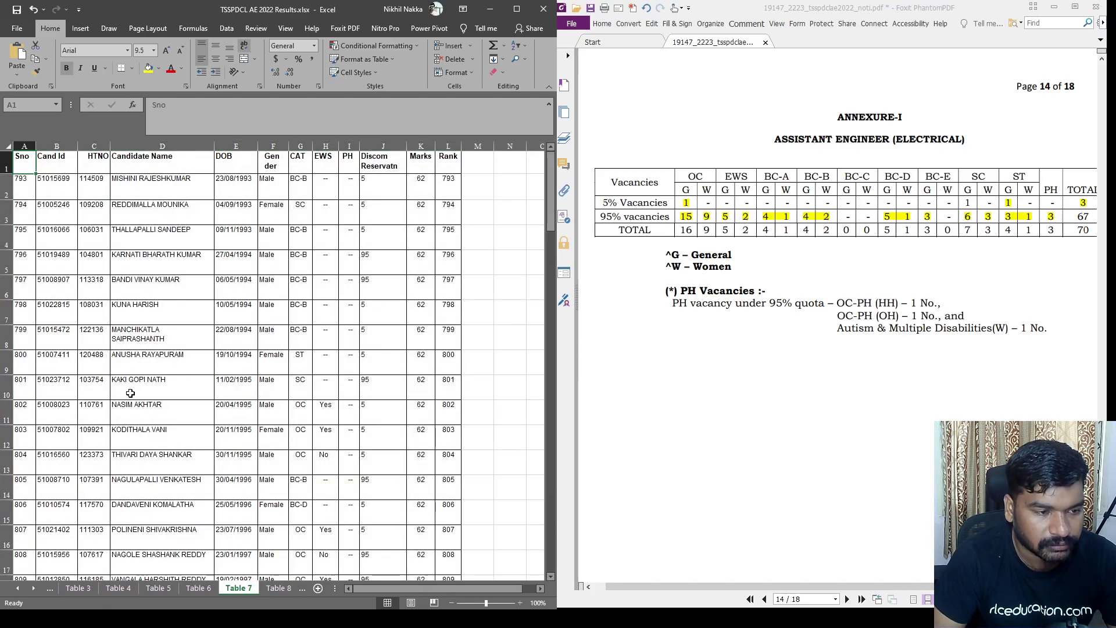
pyautogui.hotkey('ctrl', 'shift', 'End')
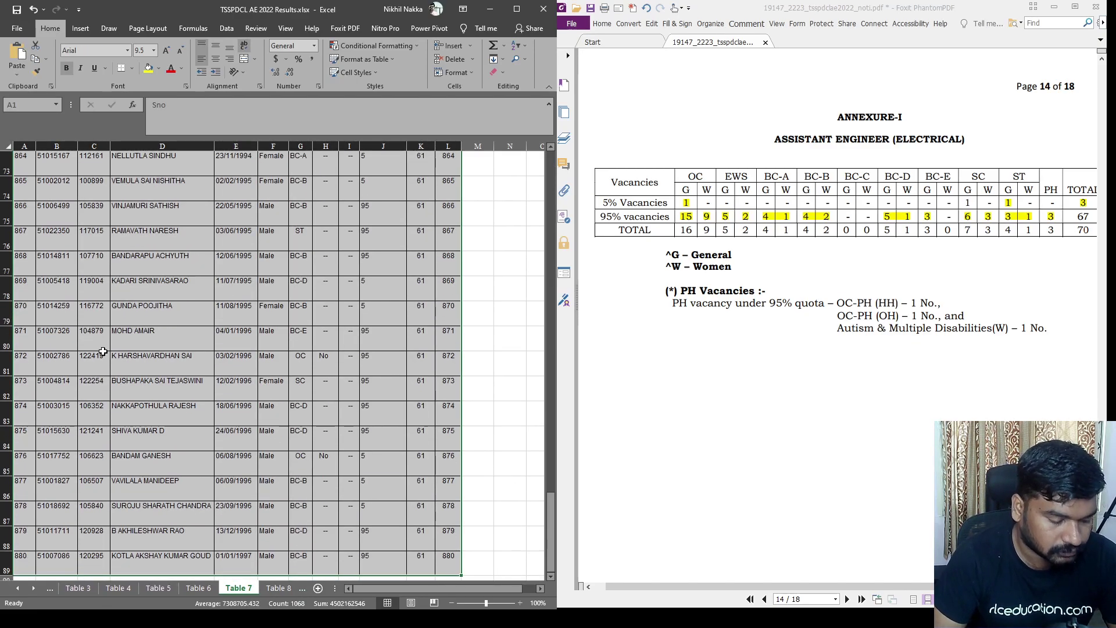
pyautogui.hotkey('ctrl', 'c')
pyautogui.click(49, 590)
pyautogui.click(48, 591)
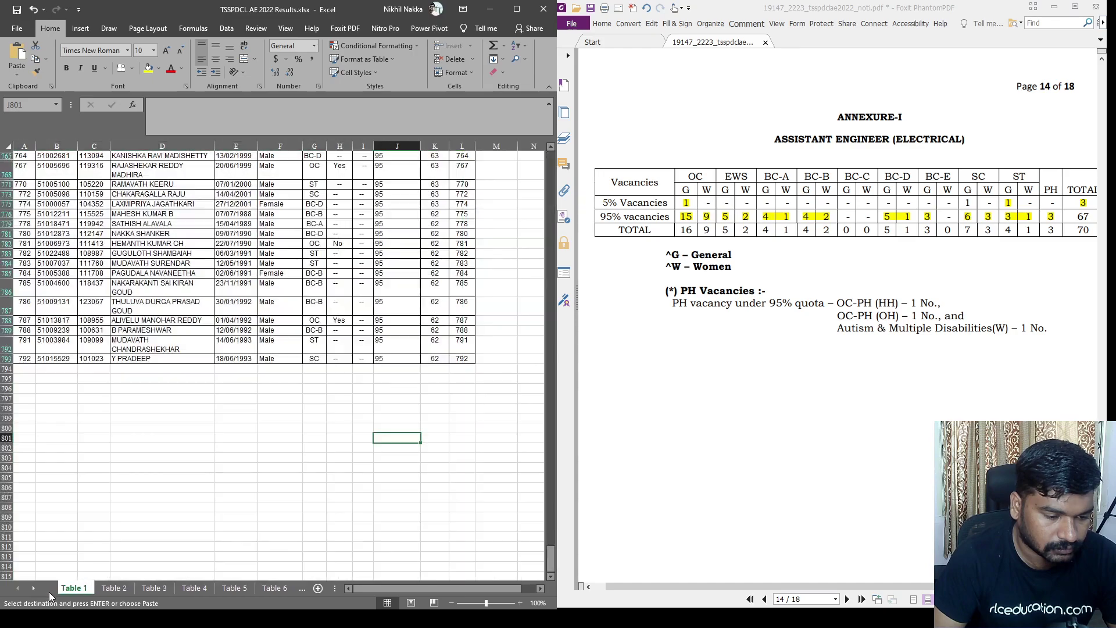
pyautogui.click(29, 372)
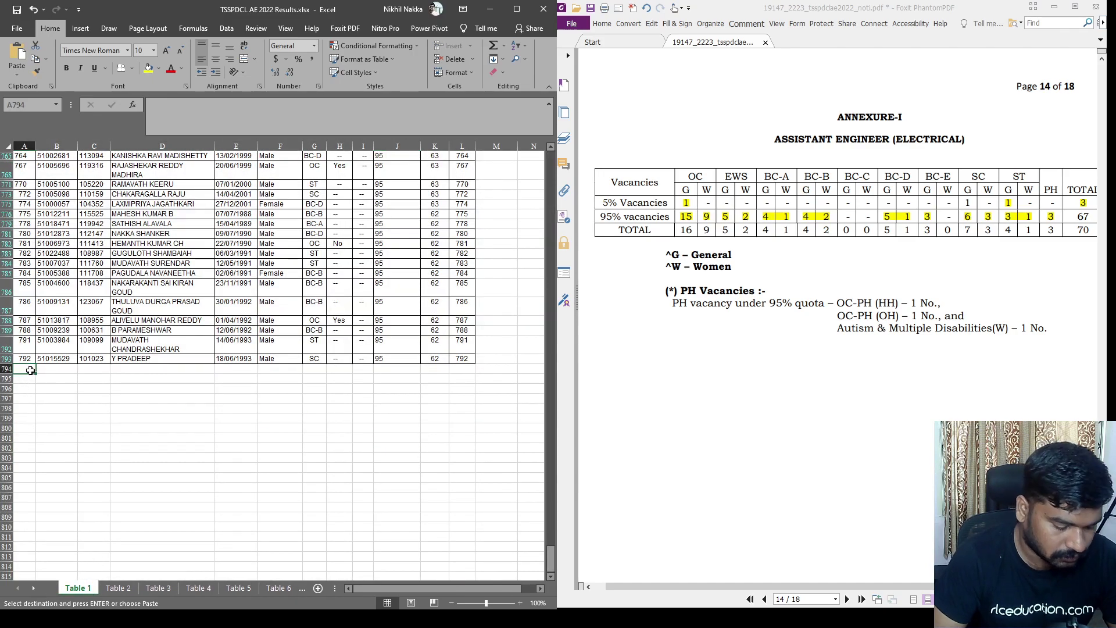
# Paste Table 7's rows at A794 and delete the duplicated header row.
pyautogui.hotkey('ctrl', 'v')
pyautogui.click(5, 375)
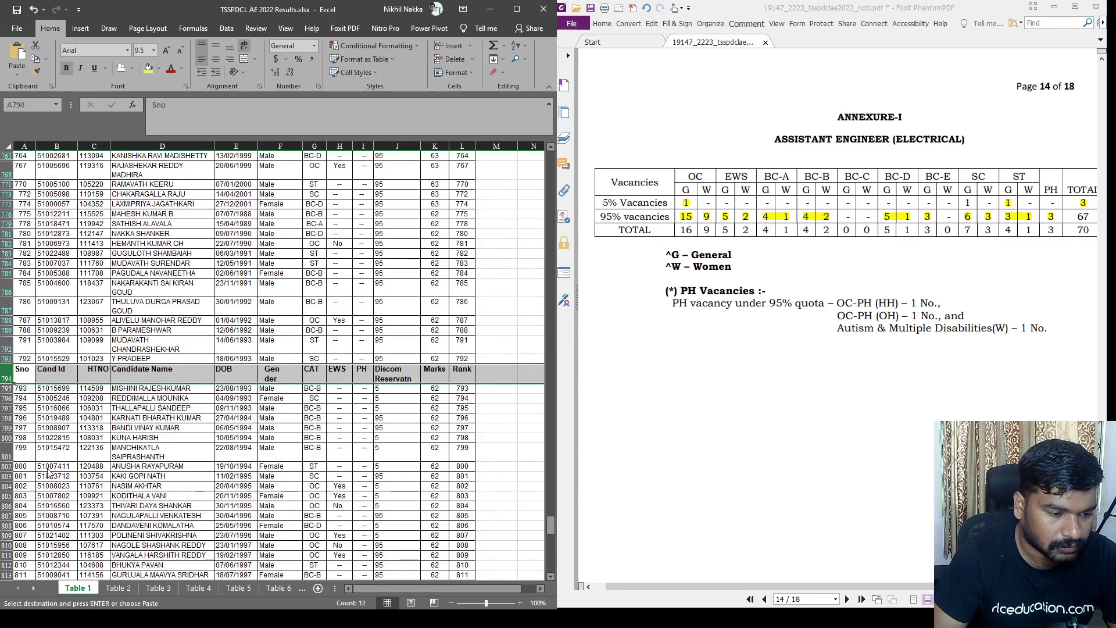
pyautogui.hotkey('ctrl', '-')
# Copy all of Table 8's candidate data.
pyautogui.scroll(-20, 49, 473)
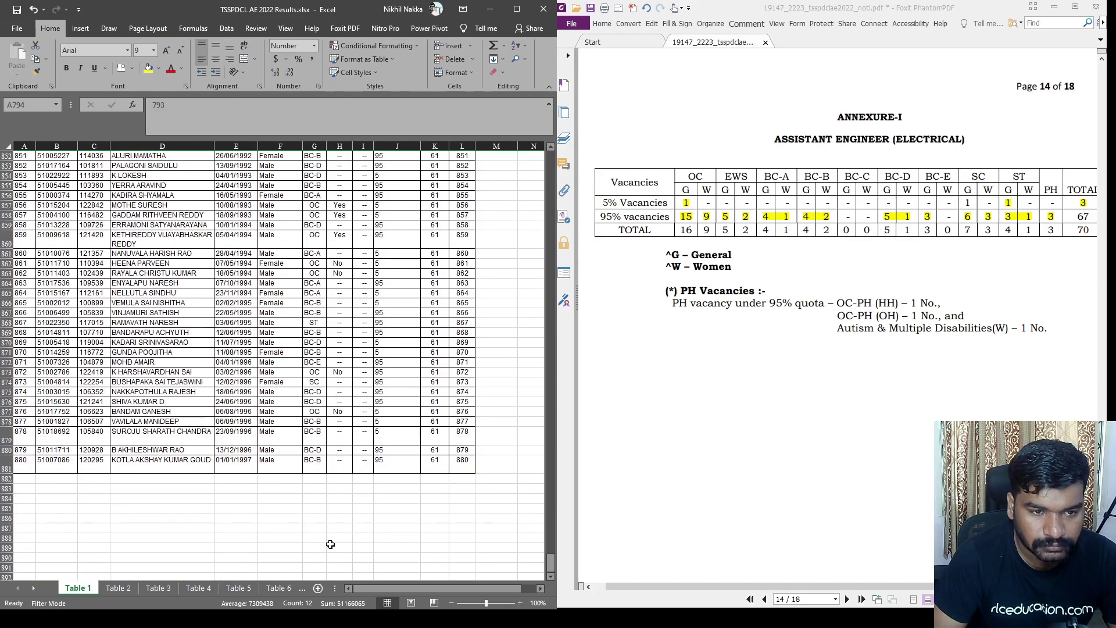
pyautogui.scroll(5, 319, 495)
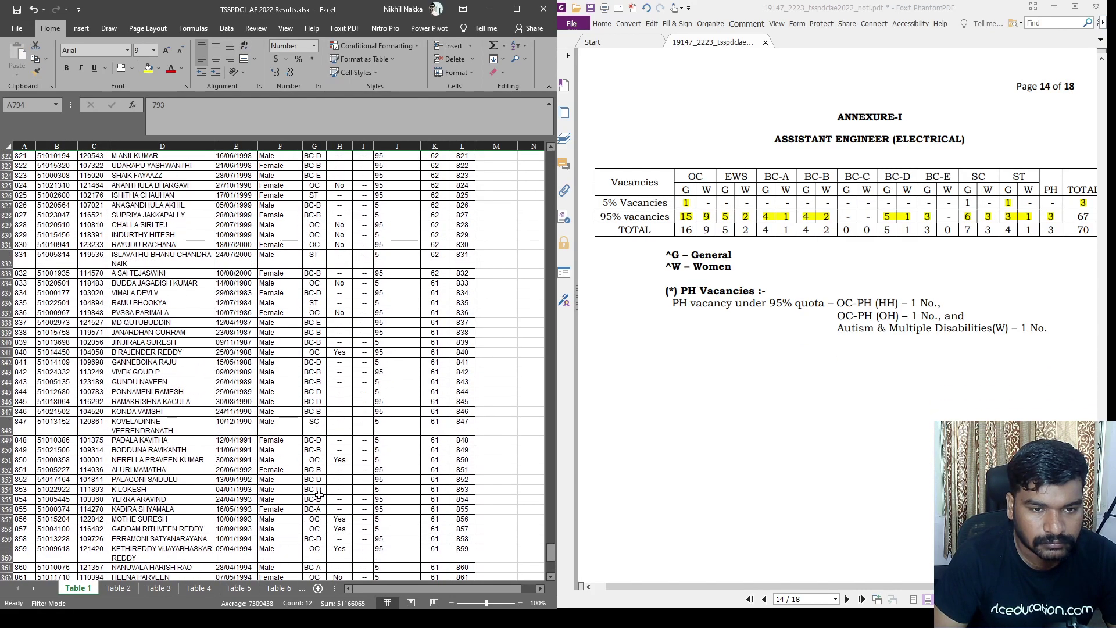
pyautogui.click(301, 588)
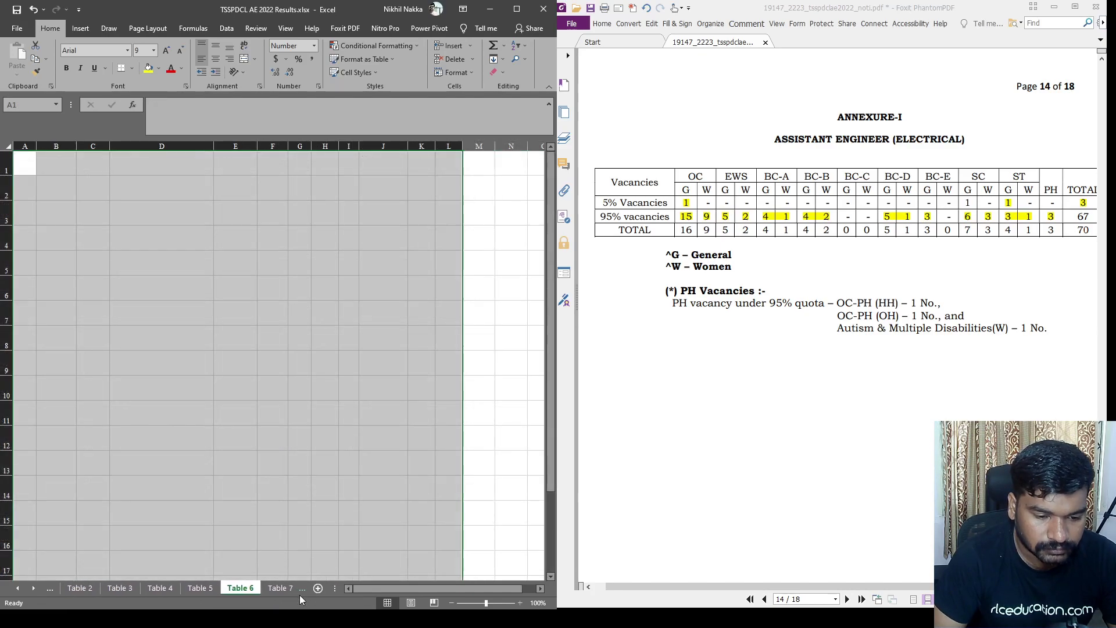
pyautogui.click(302, 589)
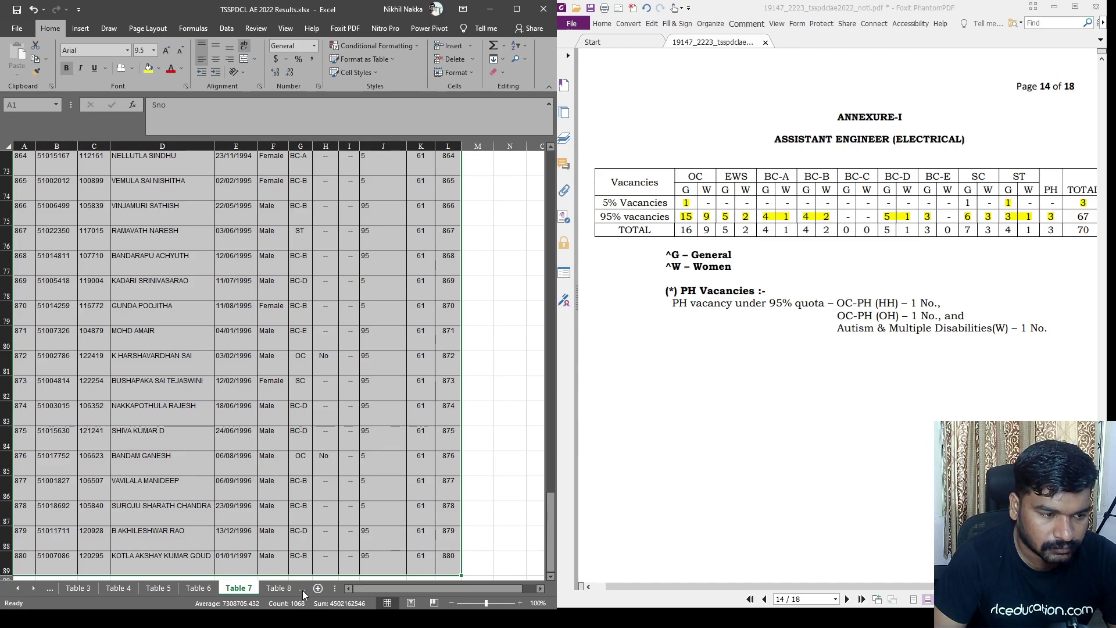
pyautogui.scroll(20, 247, 419)
pyautogui.scroll(-20, 247, 419)
pyautogui.click(278, 588)
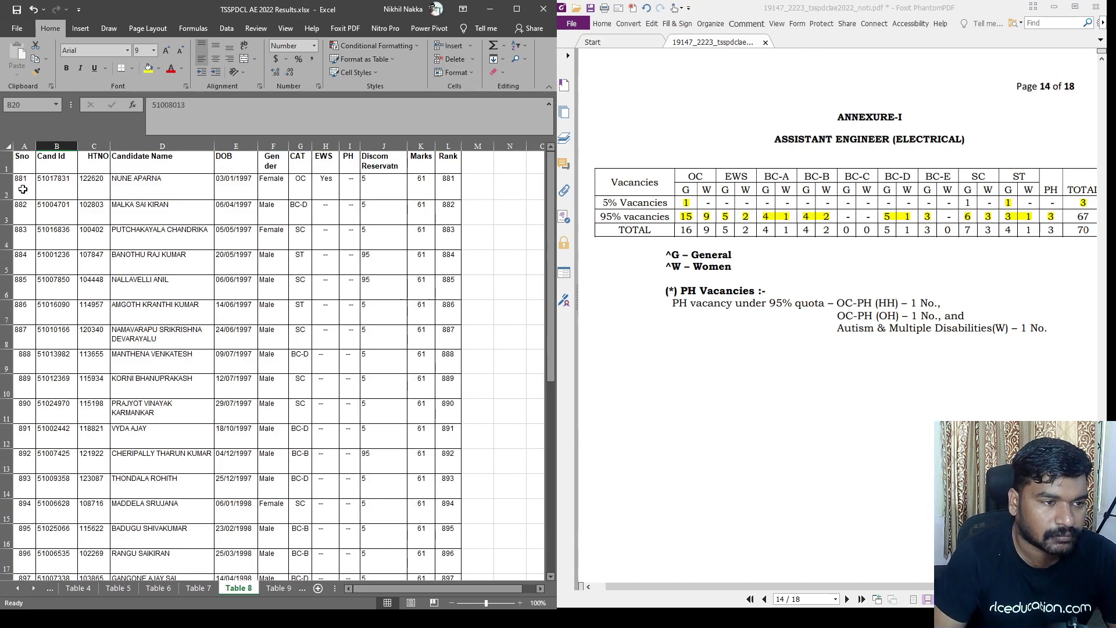
pyautogui.moveTo(22, 189); pyautogui.dragTo(329, 506)
pyautogui.hotkey('ctrl', 'a')
pyautogui.hotkey('ctrl', 'c')
# Paste Table 8's rows at A882 and delete the repeated header rows, including row 904.
pyautogui.click(49, 590)
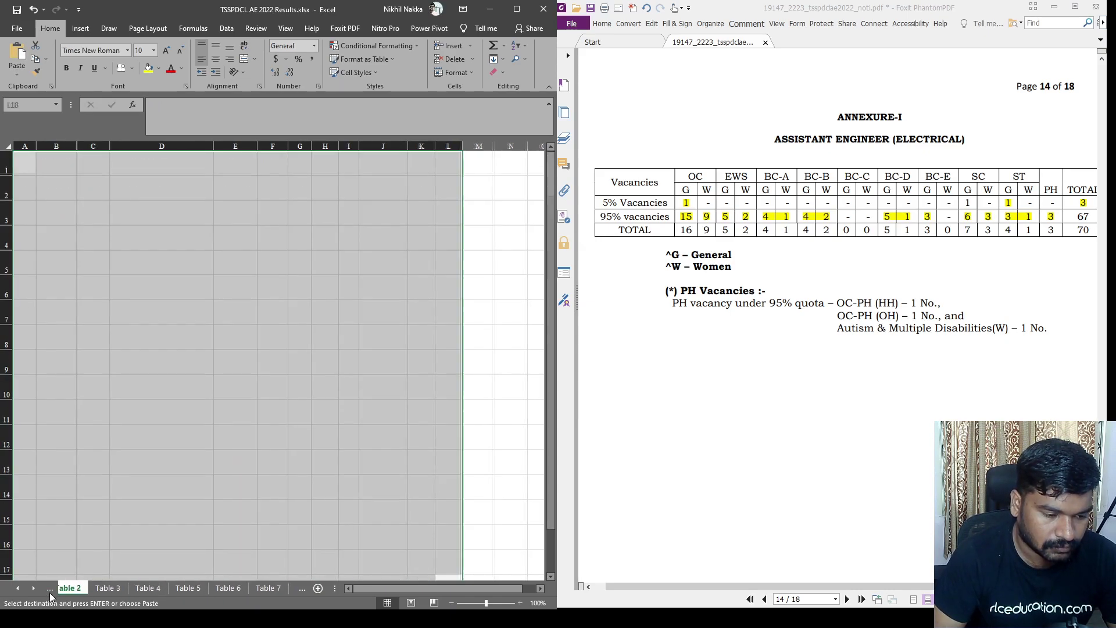
pyautogui.click(50, 592)
pyautogui.click(25, 507)
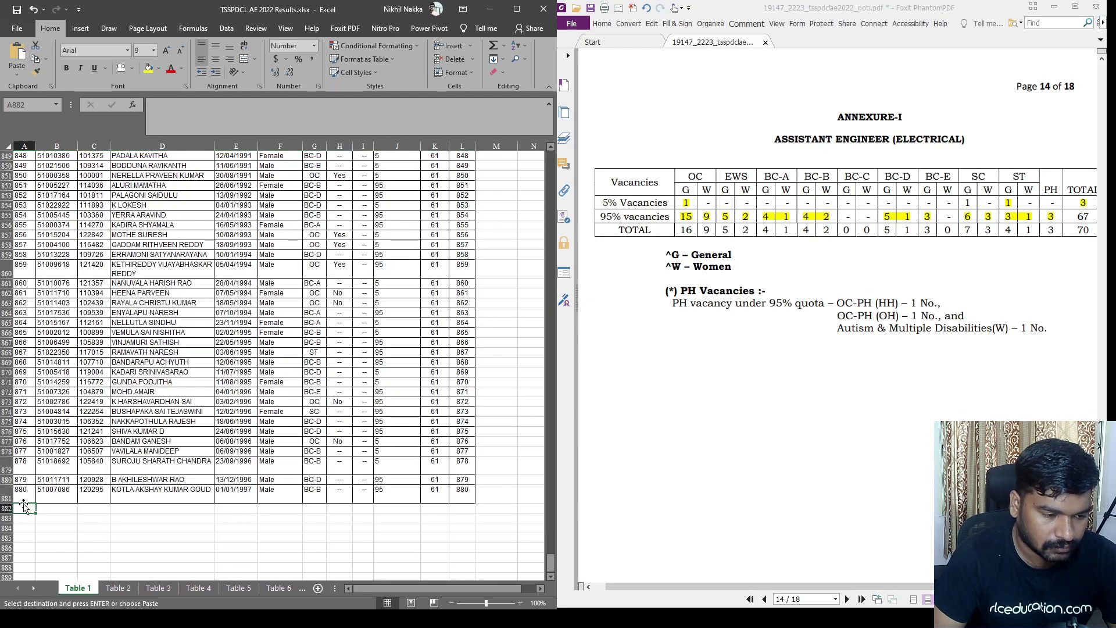
pyautogui.hotkey('ctrl', 'v')
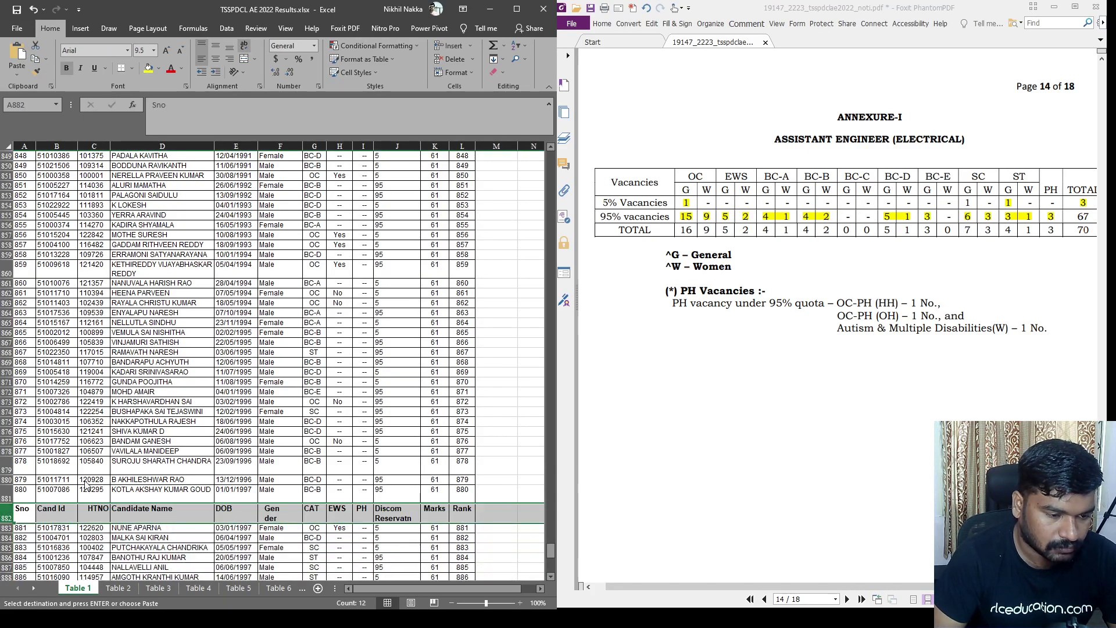
pyautogui.hotkey('ctrl', '-')
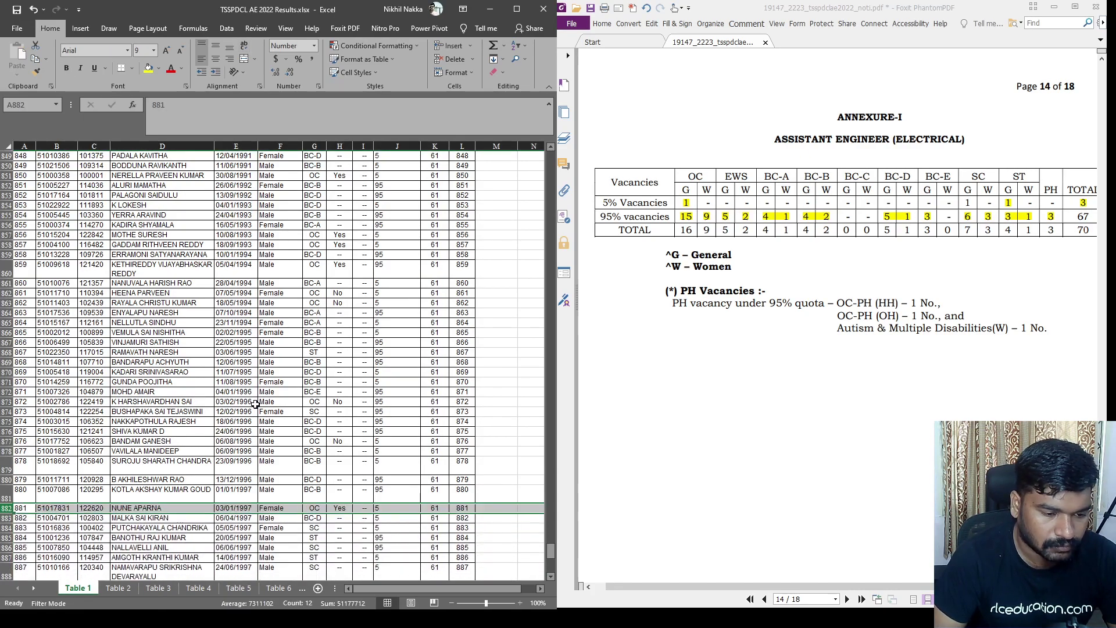
pyautogui.scroll(-4, 256, 402)
pyautogui.scroll(-9, 342, 449)
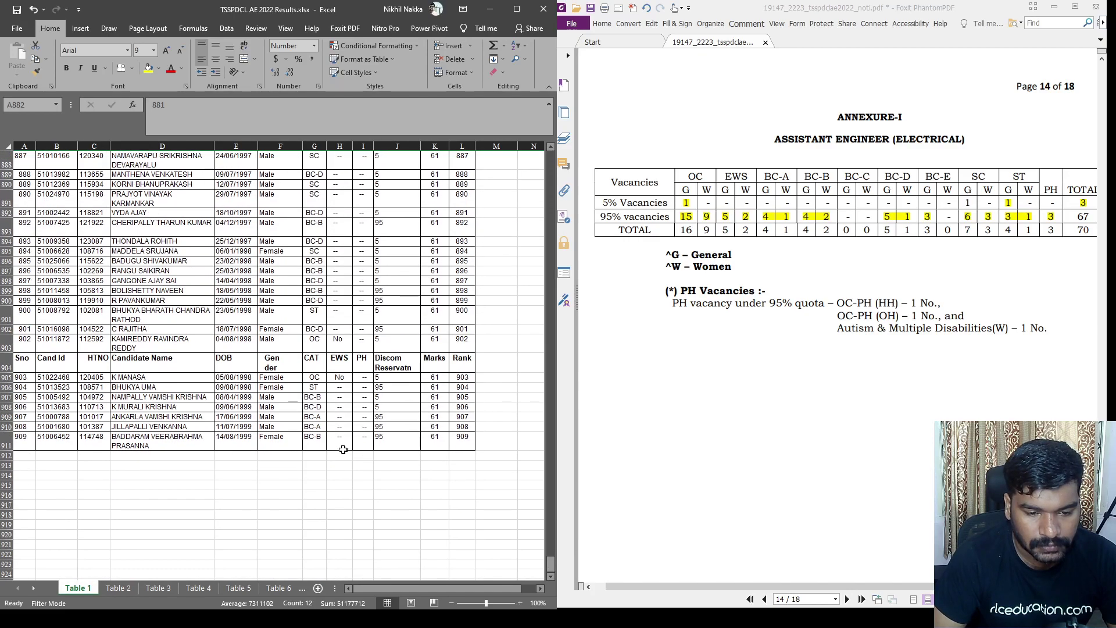
pyautogui.click(5, 367)
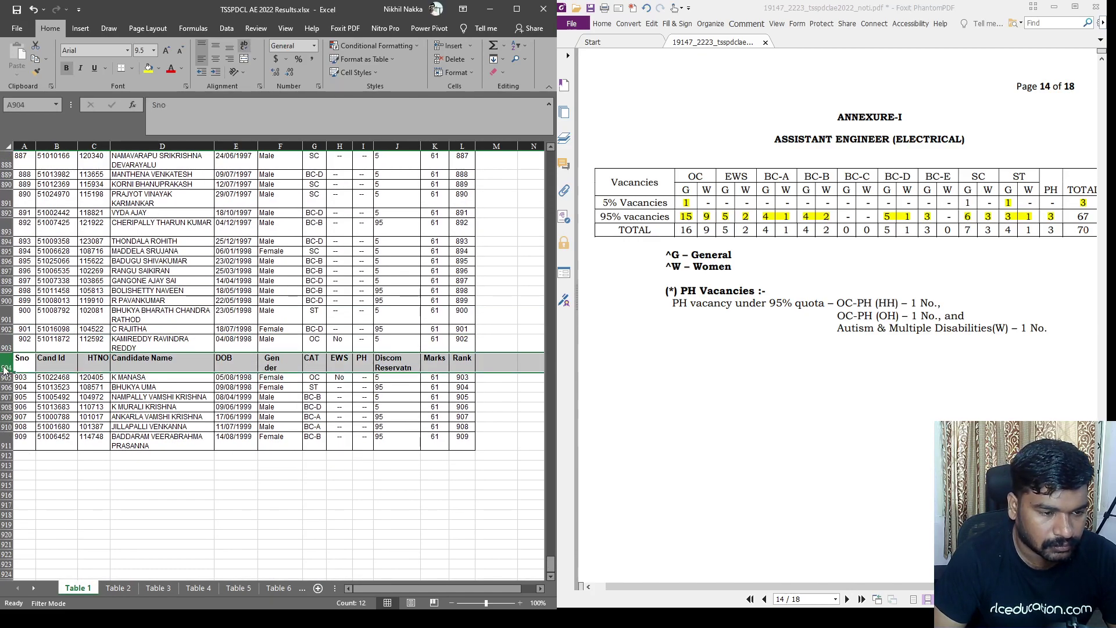
pyautogui.hotkey('ctrl', '-')
pyautogui.click(305, 585)
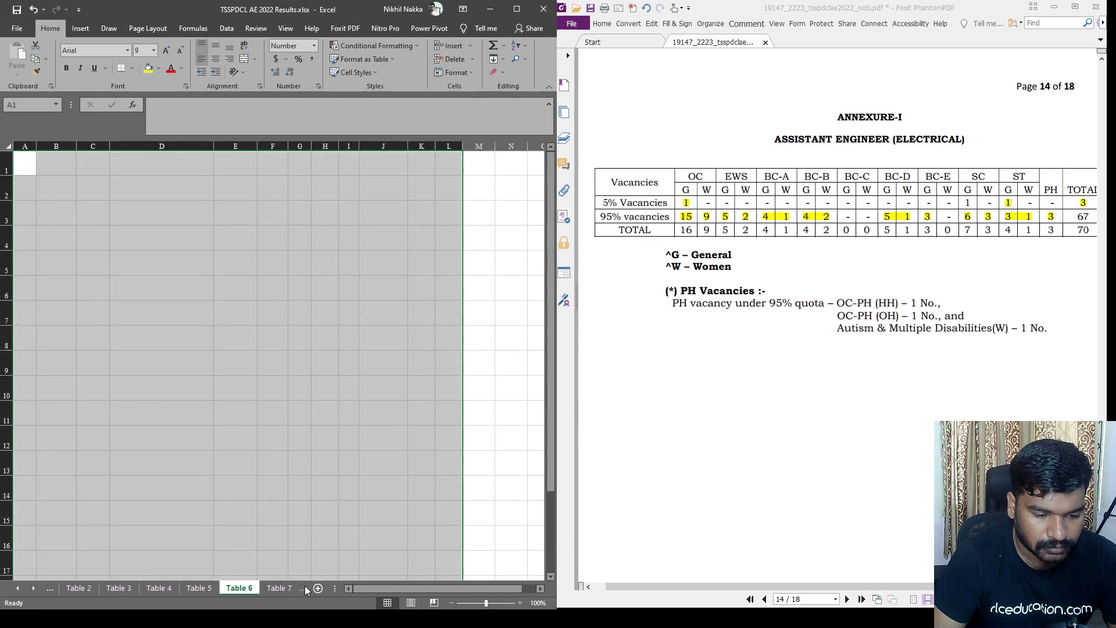
# Copy Table 9's 15 candidate rows and paste them below Table 1's list.
pyautogui.click(304, 585)
pyautogui.click(304, 588)
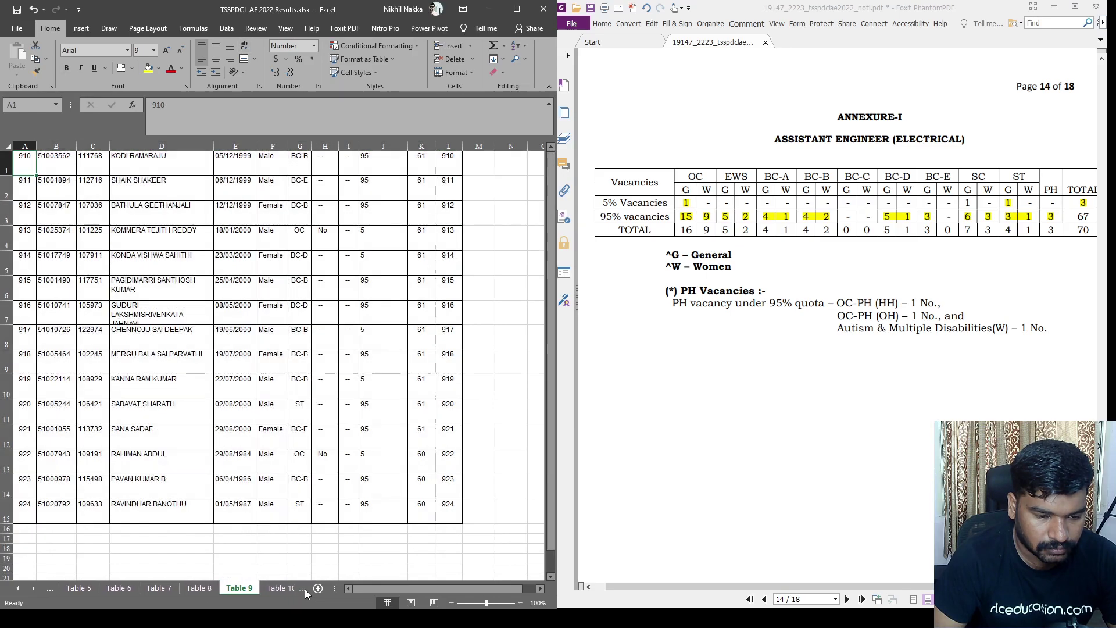
pyautogui.hotkey('ctrl', 'a')
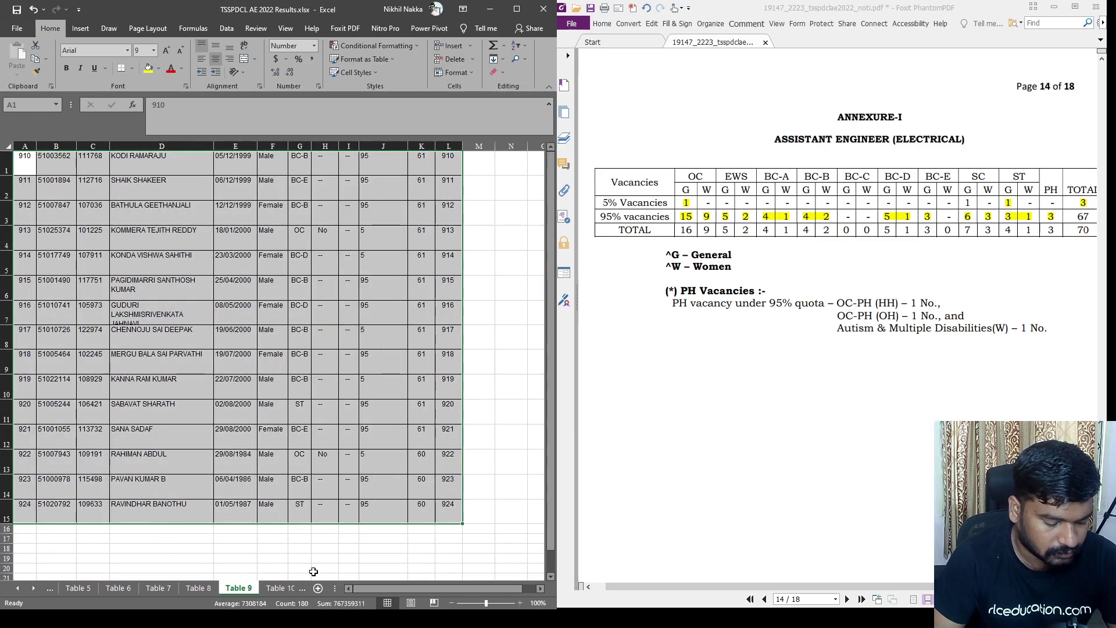
pyautogui.hotkey('ctrl', 'c')
pyautogui.click(47, 591)
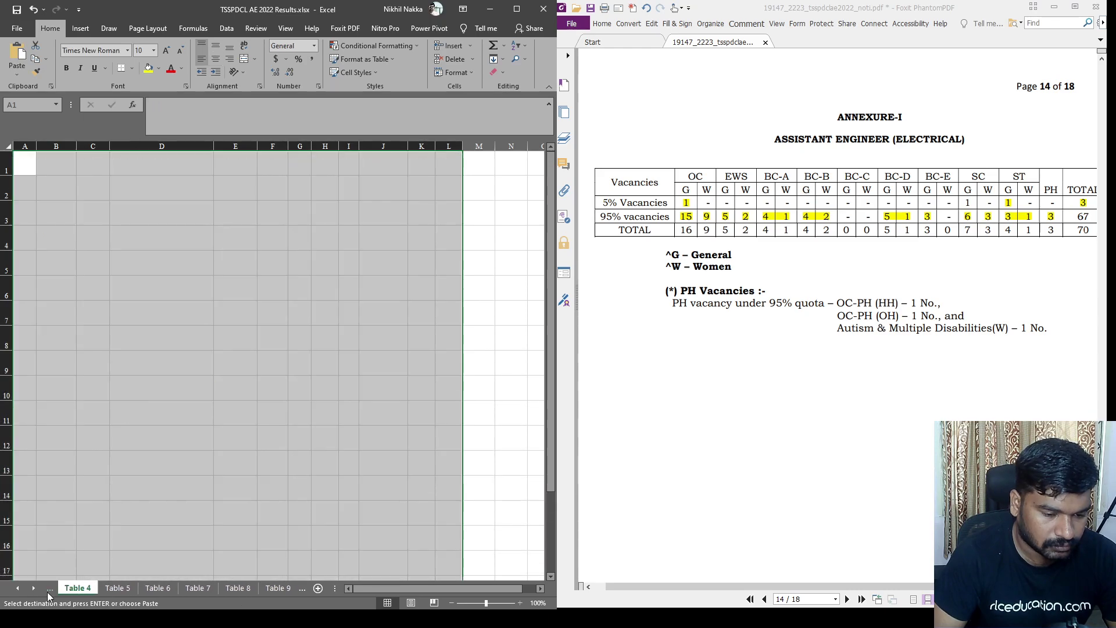
pyautogui.click(47, 591)
pyautogui.click(49, 592)
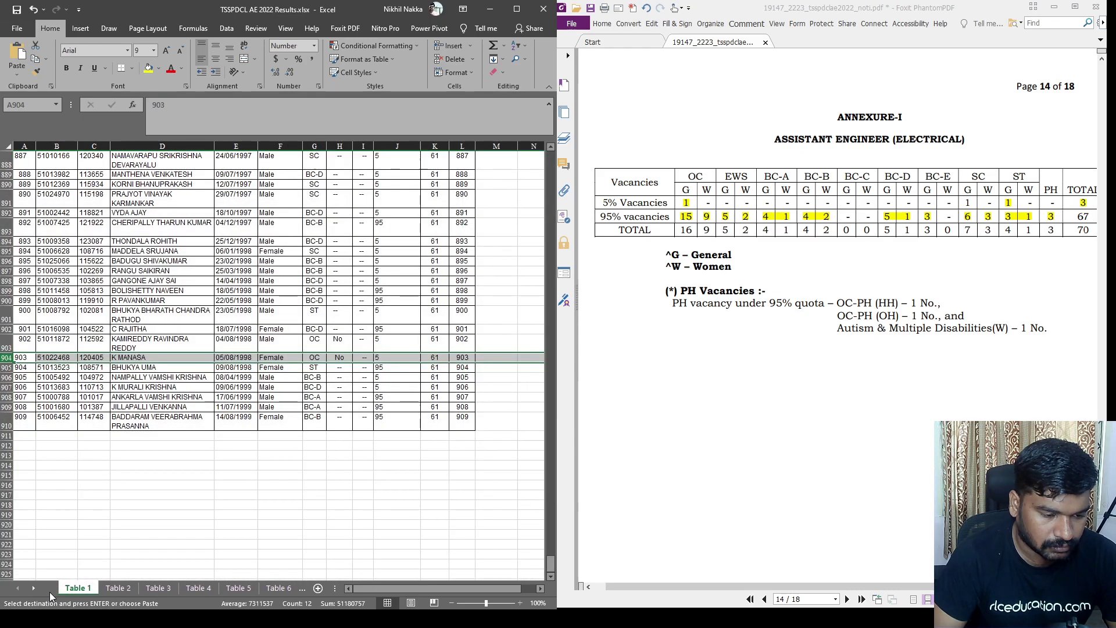
pyautogui.click(21, 435)
pyautogui.hotkey('ctrl', 'v')
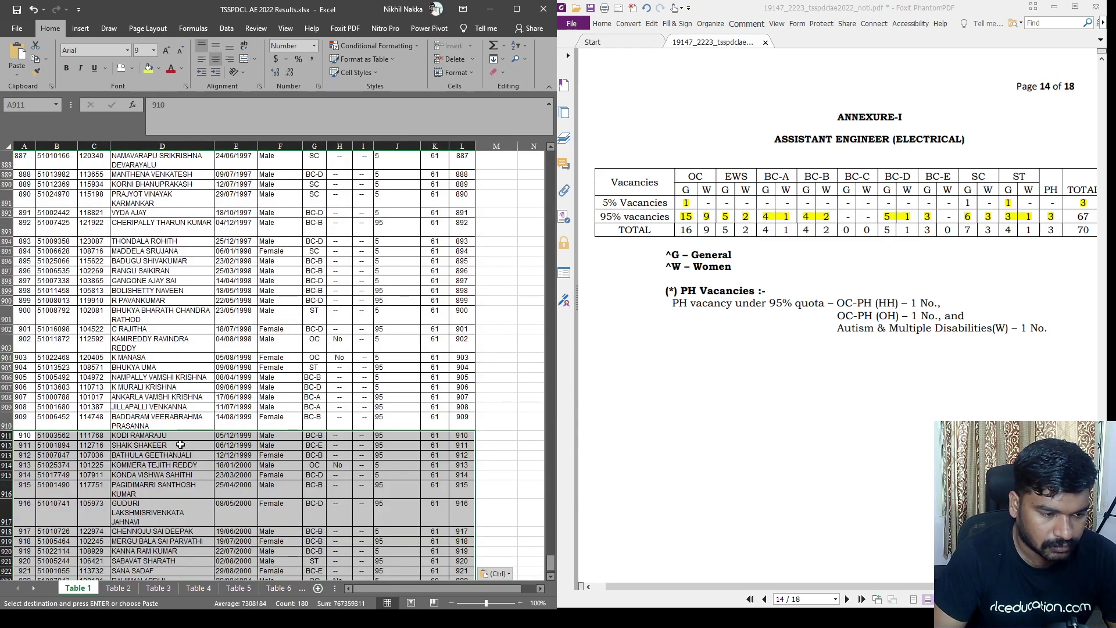
# Select and copy all of Table 10's candidate data.
pyautogui.scroll(-3, 182, 444)
pyautogui.scroll(-2, 182, 444)
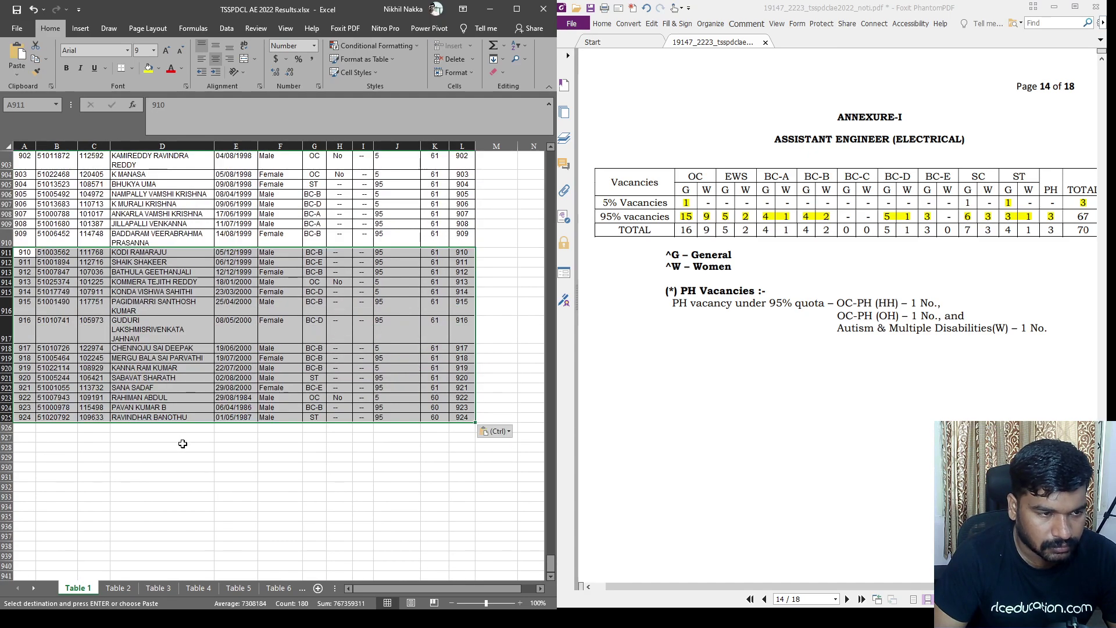
pyautogui.click(302, 587)
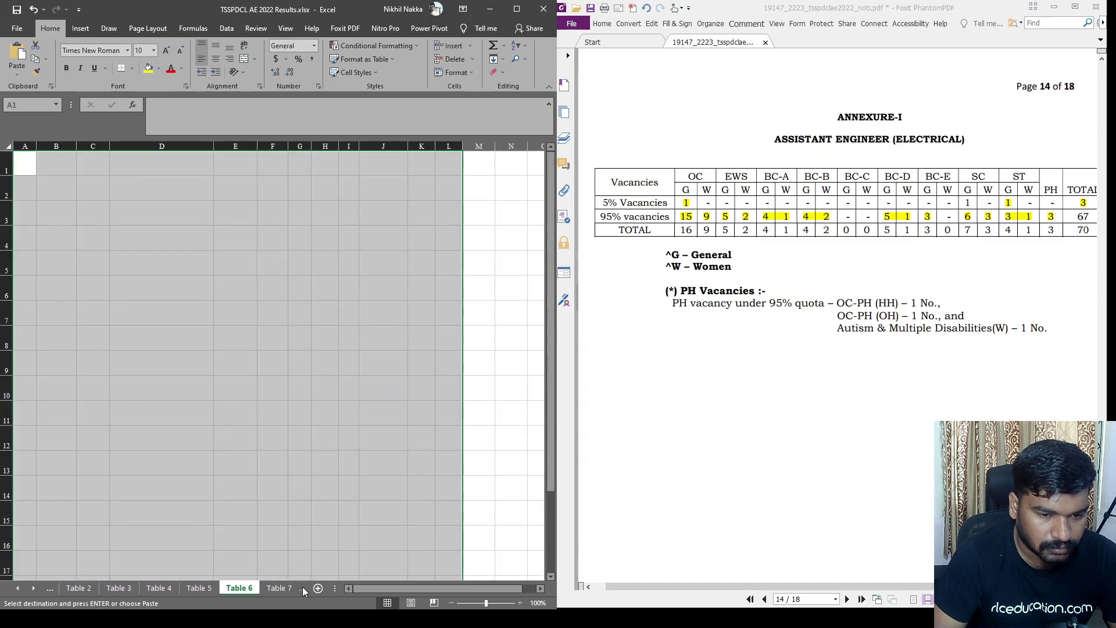
pyautogui.click(302, 586)
pyautogui.click(301, 586)
pyautogui.click(301, 586)
pyautogui.click(301, 586)
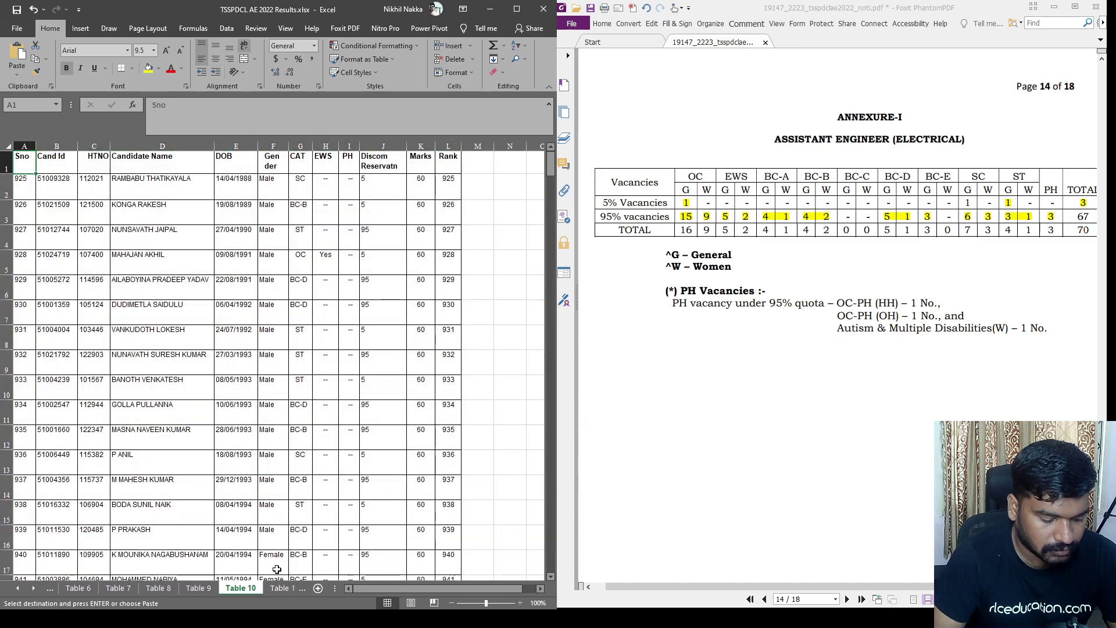
pyautogui.hotkey('ctrl', 'shift', 'End')
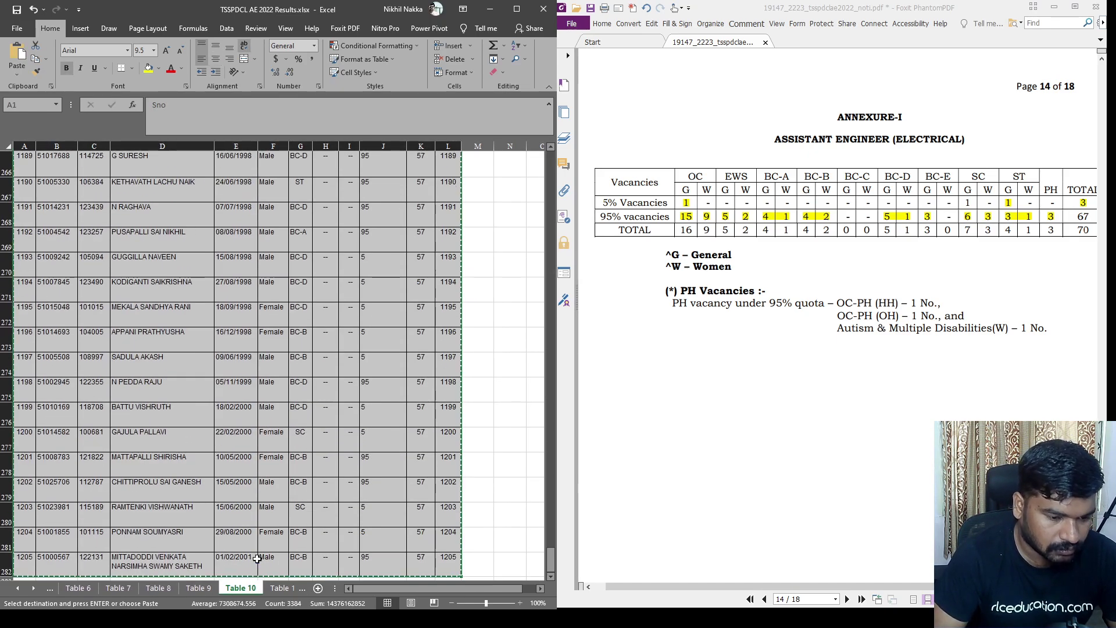
pyautogui.hotkey('alt', 'Tab')
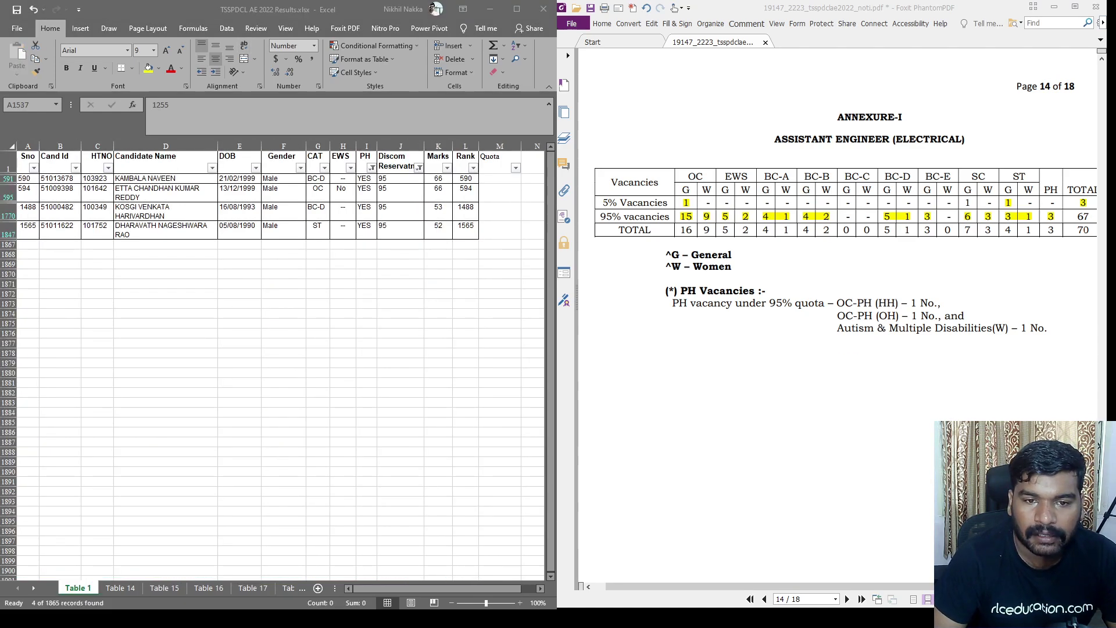
# Enter 95_PH as the quota in M591 and copy it.
pyautogui.hotkey('alt', 'Tab')
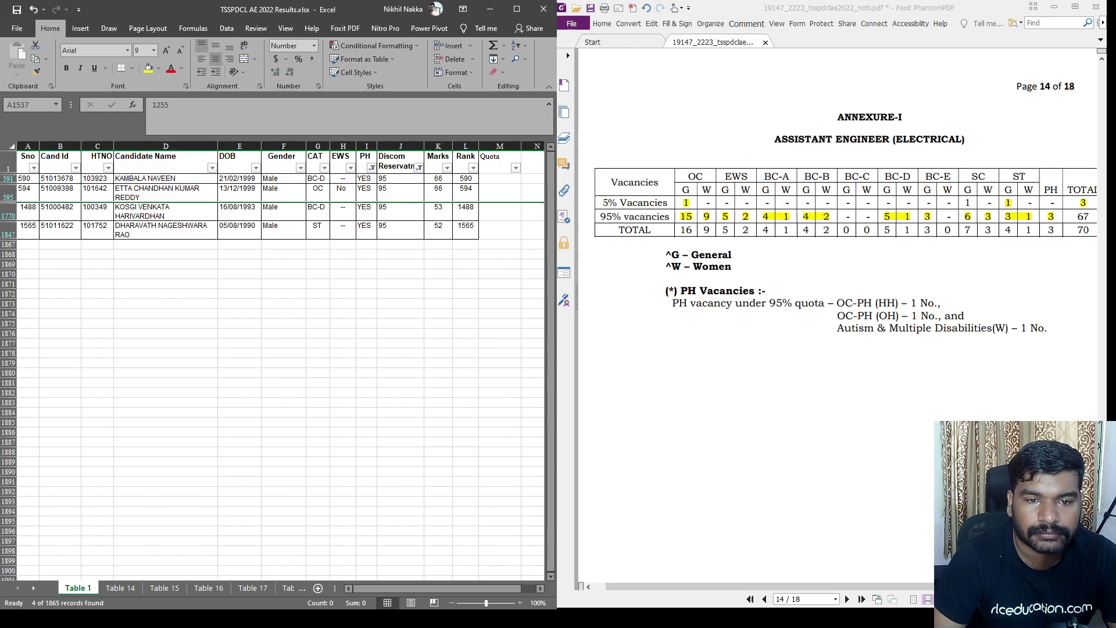
pyautogui.click(442, 215)
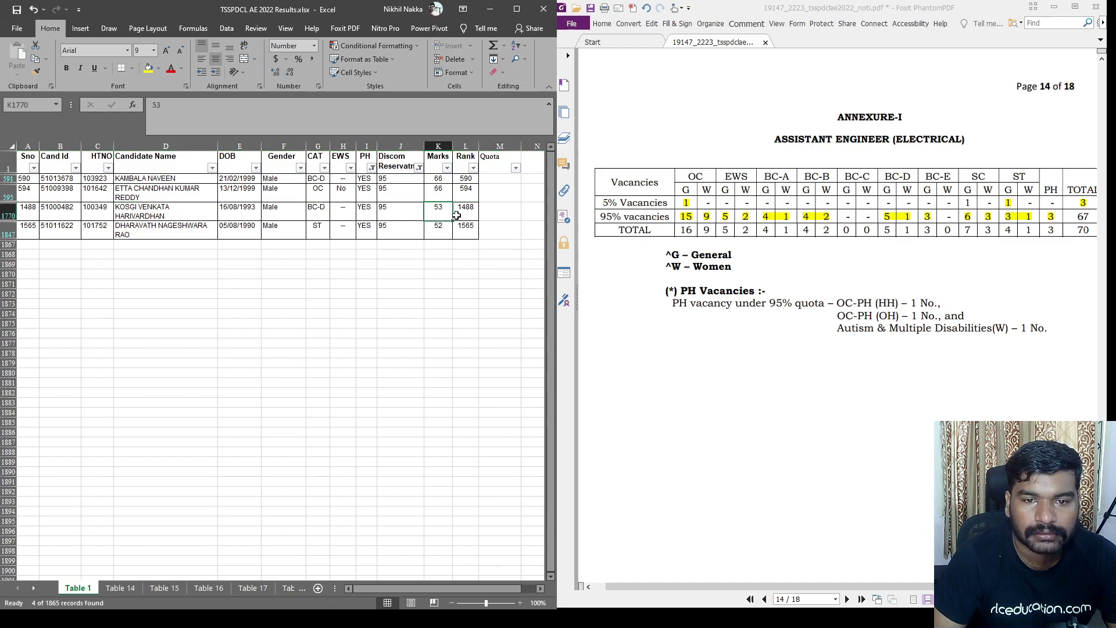
pyautogui.click(495, 177)
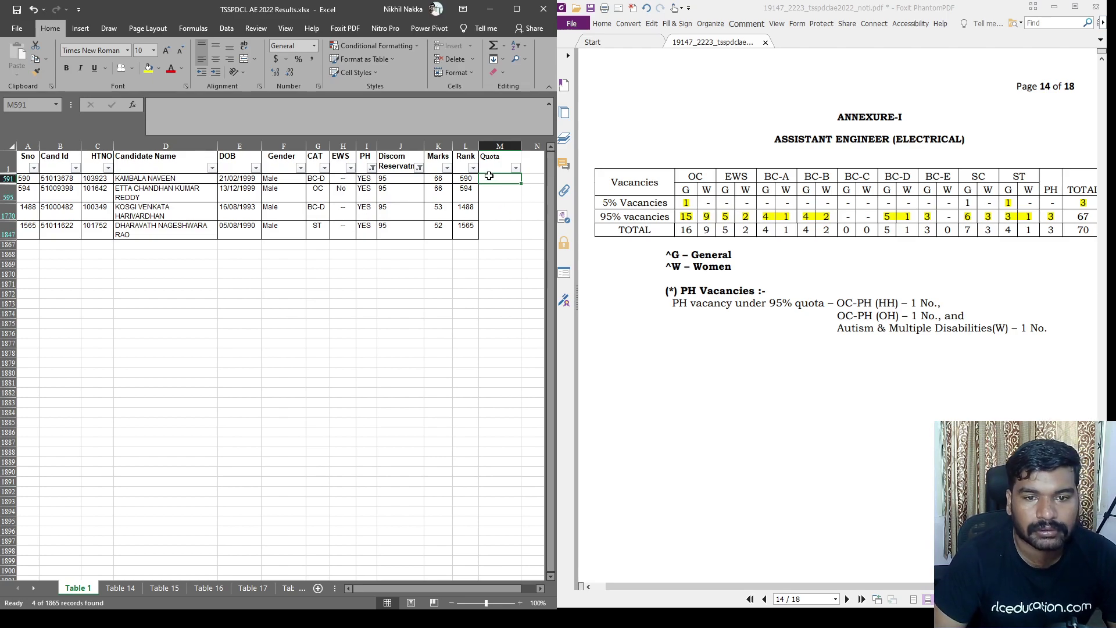
pyautogui.write('95_ph')
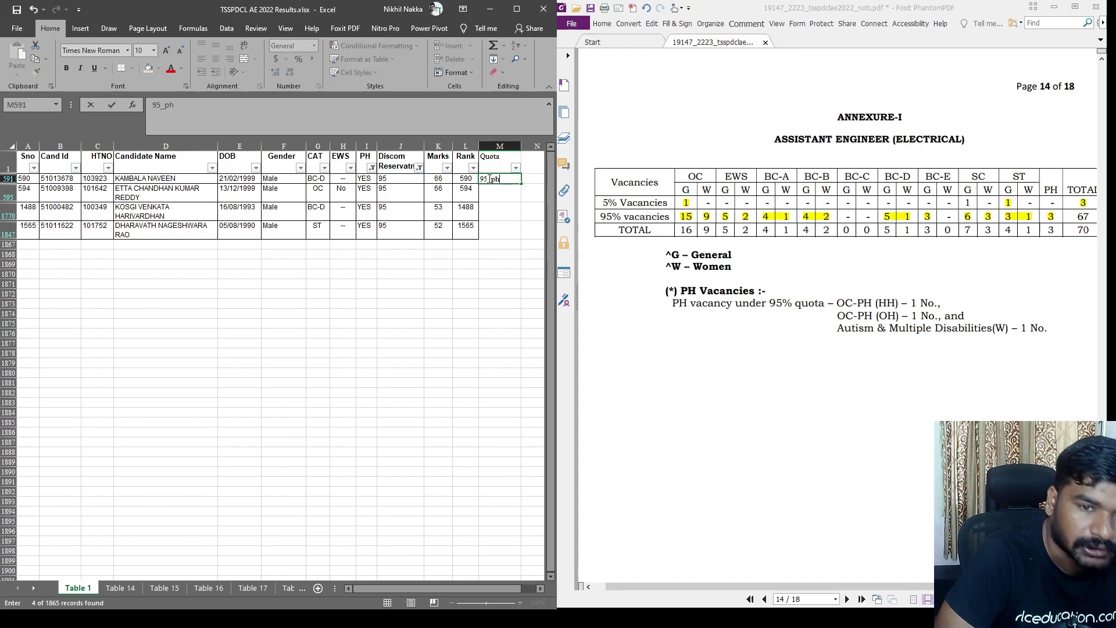
pyautogui.write('_')
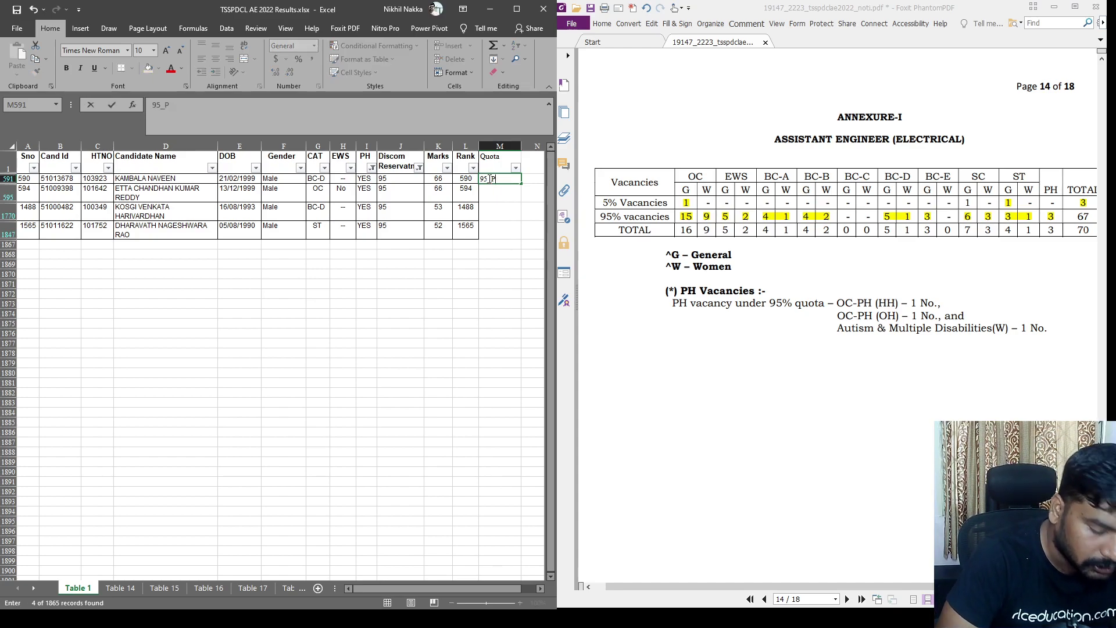
pyautogui.write('PH')
pyautogui.press('Return')
pyautogui.press('Up')
pyautogui.hotkey('ctrl', 'c')
# Paste 95_PH into M595 and M1770, then clear the PH filter.
pyautogui.click(501, 190)
pyautogui.hotkey('ctrl', 'v')
pyautogui.press('Down')
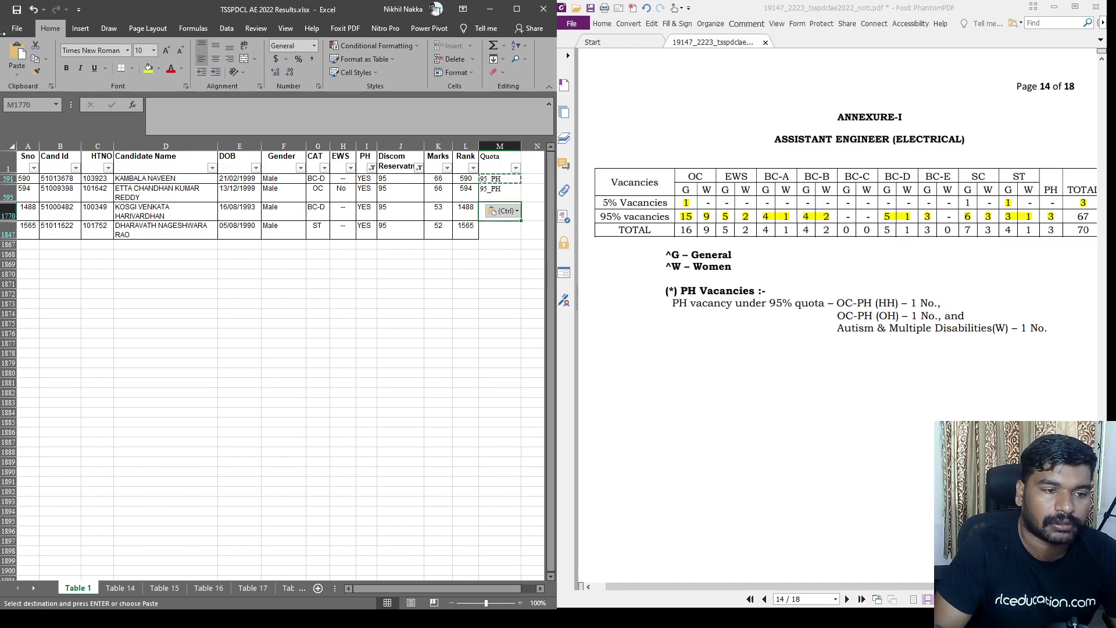
pyautogui.hotkey('ctrl', 'v')
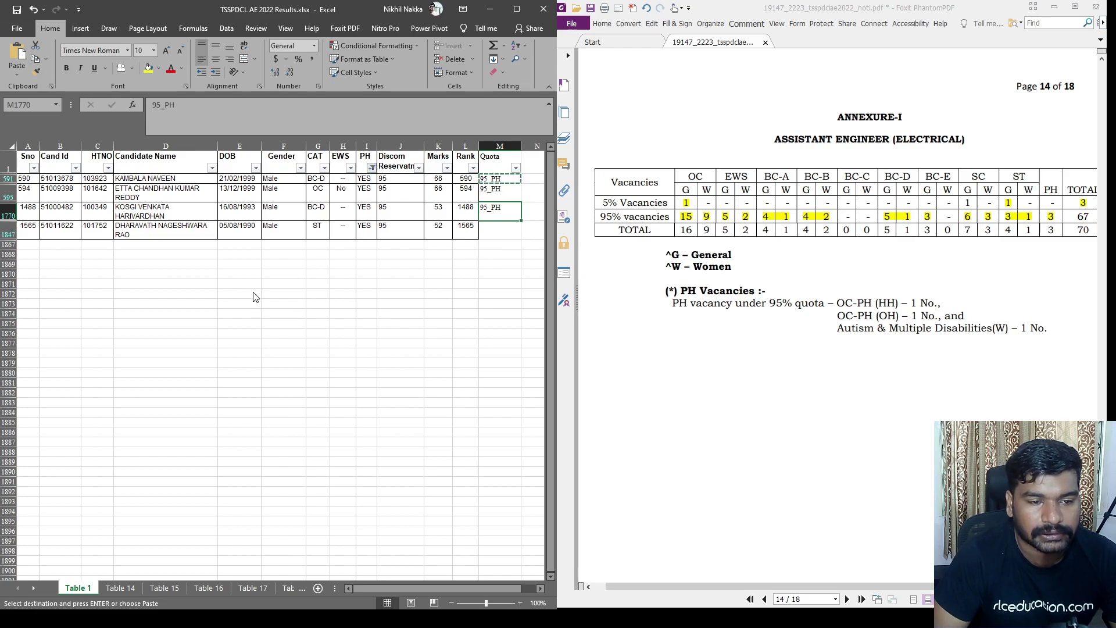
pyautogui.hotkey('alt', 'a')
pyautogui.press('c')
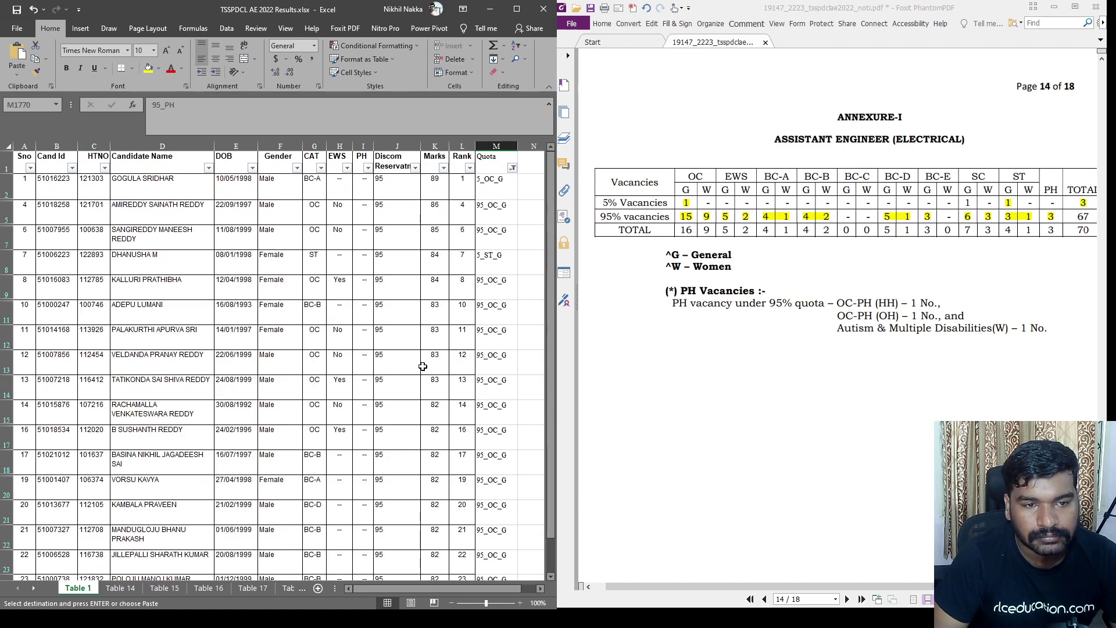
pyautogui.scroll(1, 406, 346)
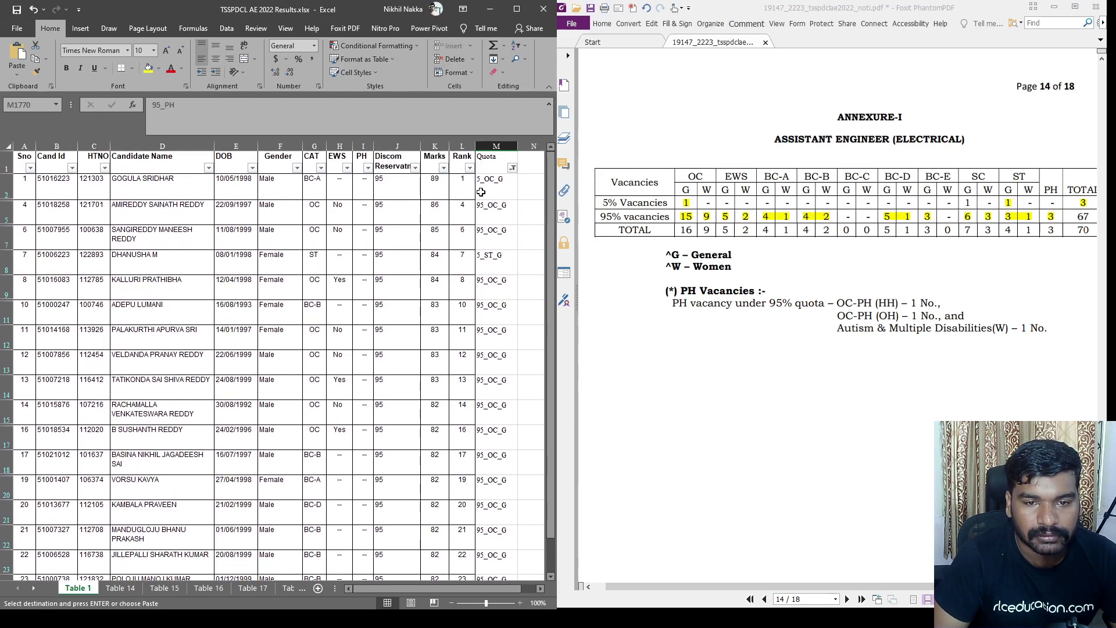
pyautogui.moveTo(494, 182); pyautogui.dragTo(488, 571)
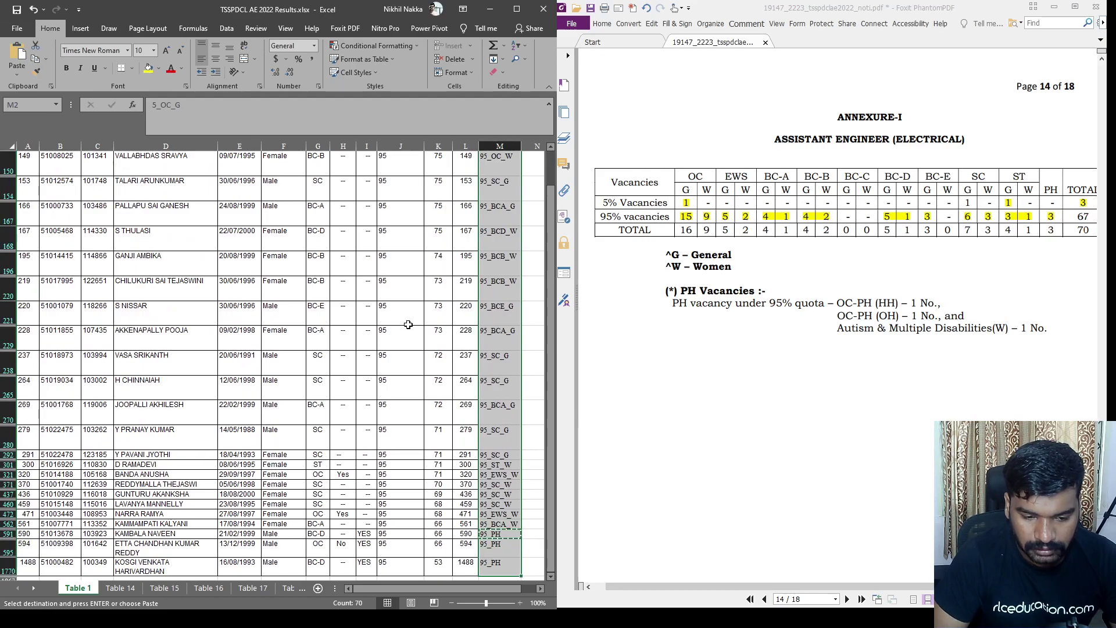
pyautogui.scroll(-1, 453, 312)
pyautogui.scroll(10, 324, 280)
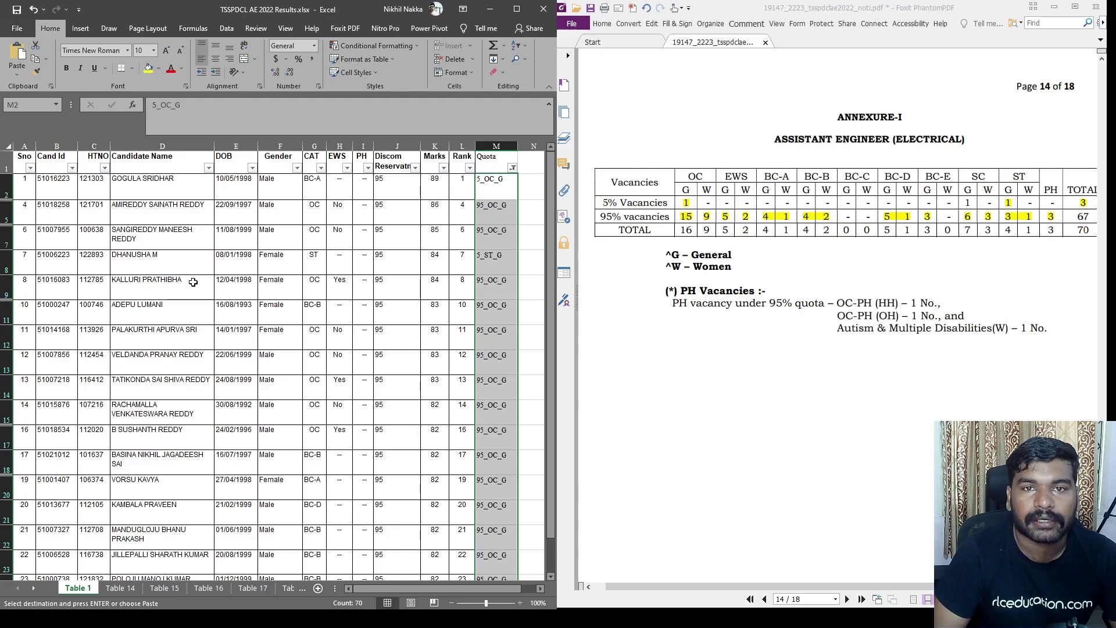
pyautogui.scroll(-12, 193, 282)
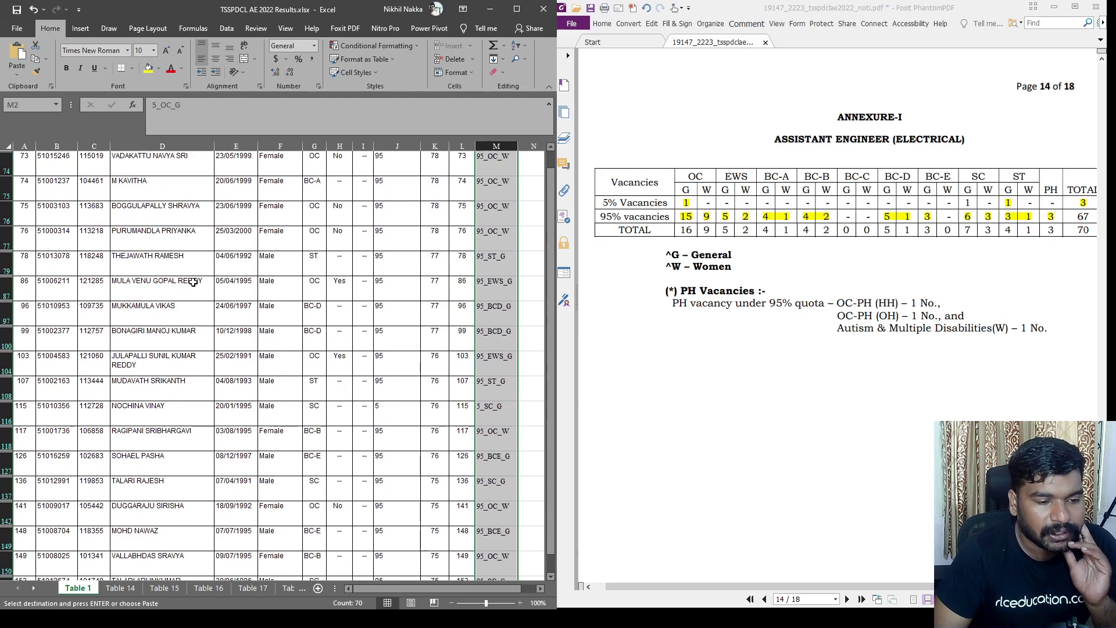
pyautogui.scroll(-3, 193, 282)
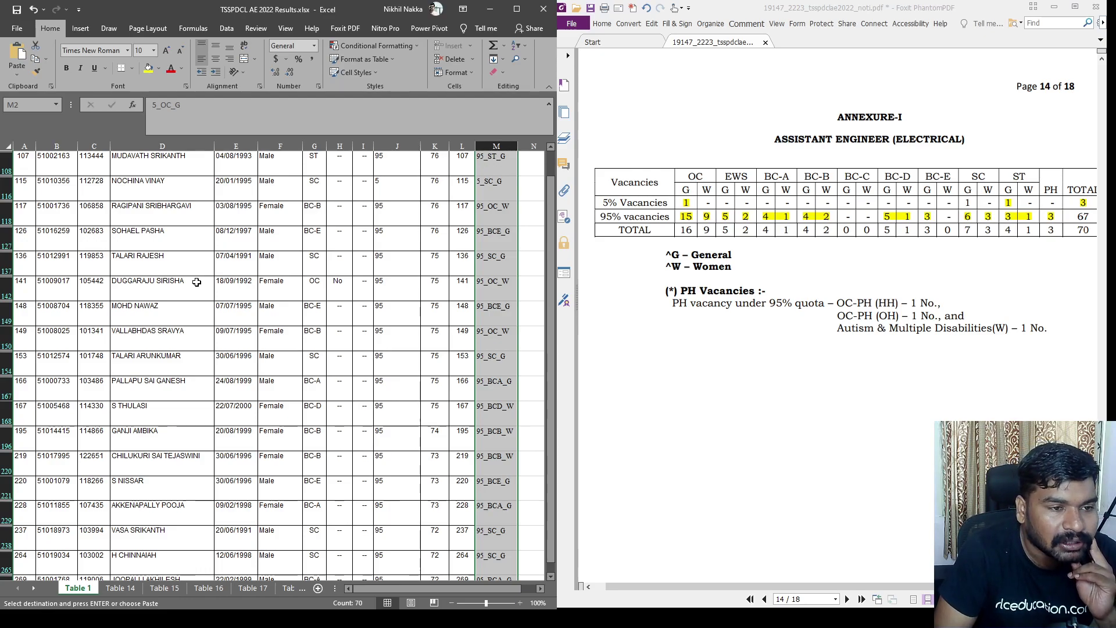
pyautogui.scroll(-3, 197, 282)
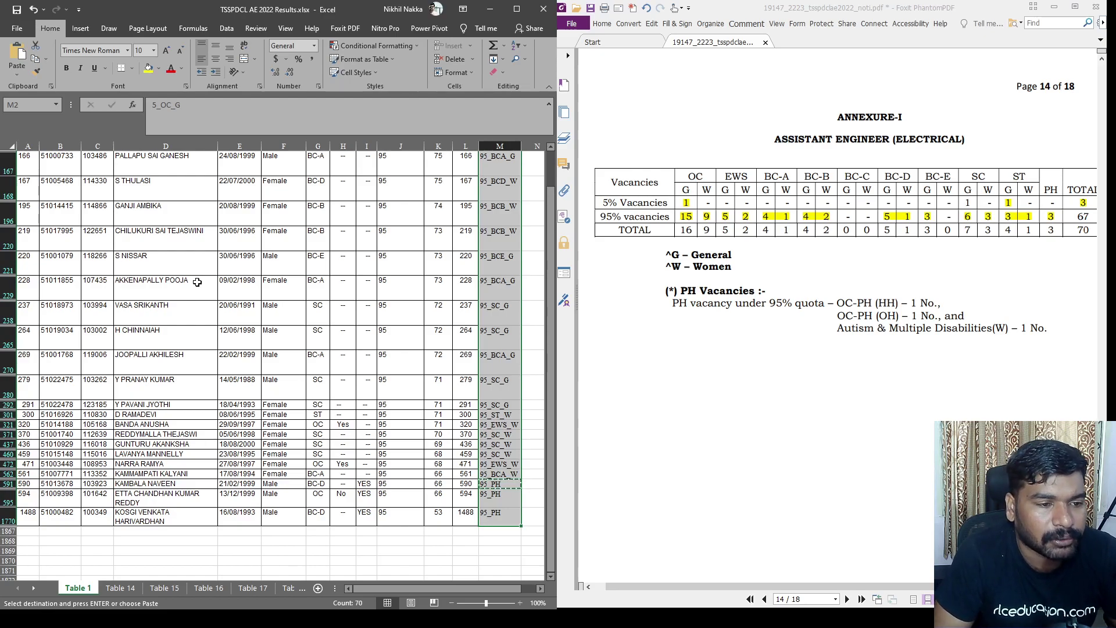
pyautogui.scroll(5, 197, 282)
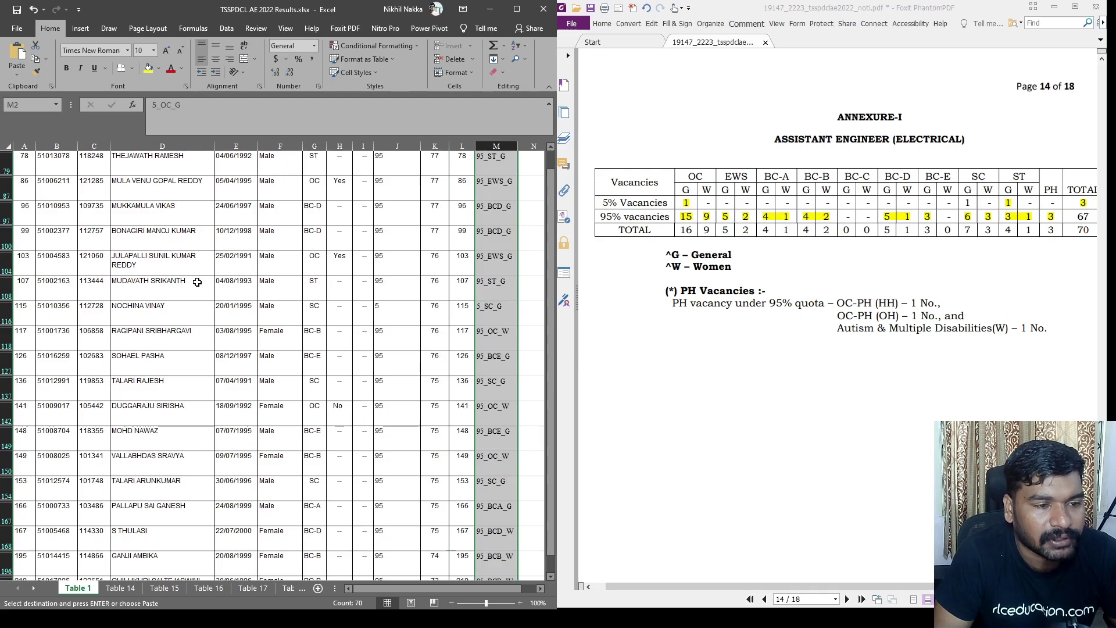
pyautogui.scroll(4, 197, 282)
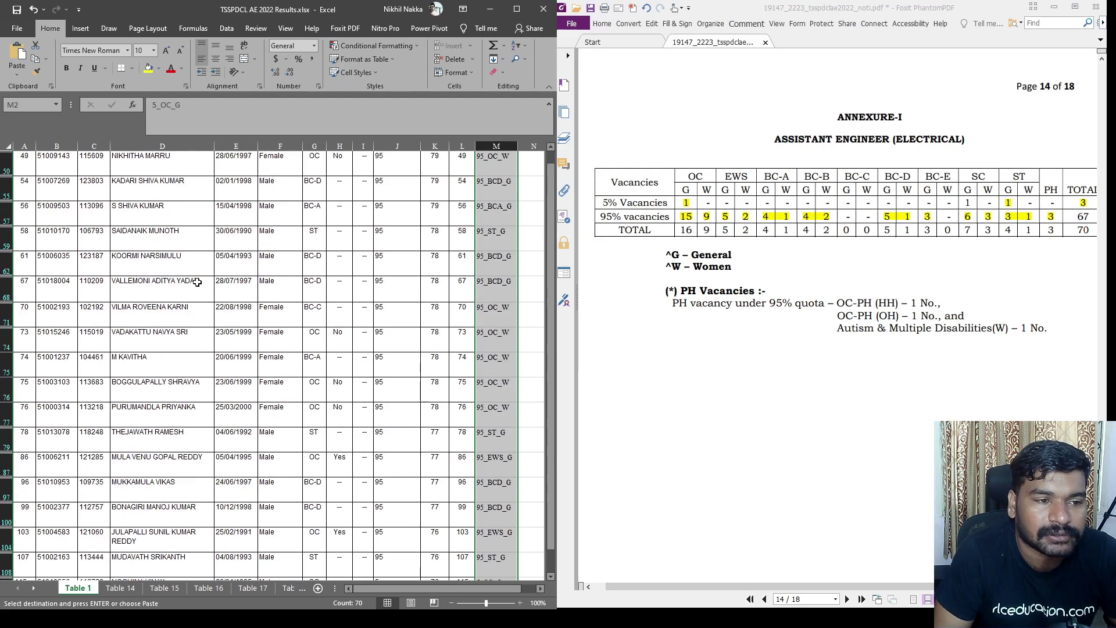
pyautogui.scroll(3, 197, 282)
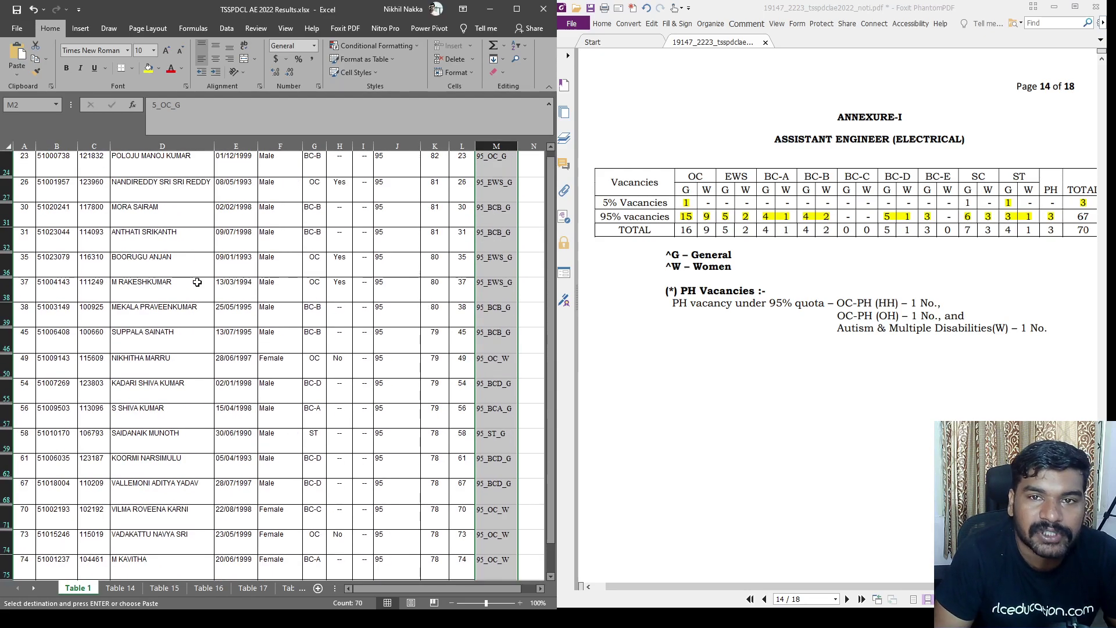
pyautogui.scroll(7, 197, 282)
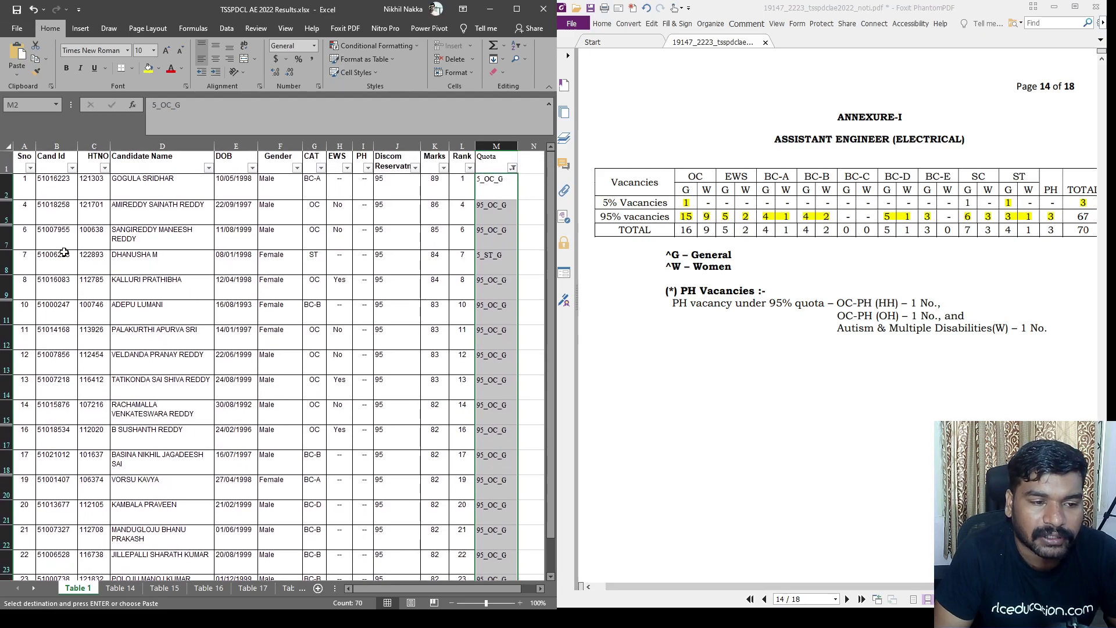
pyautogui.click(139, 252)
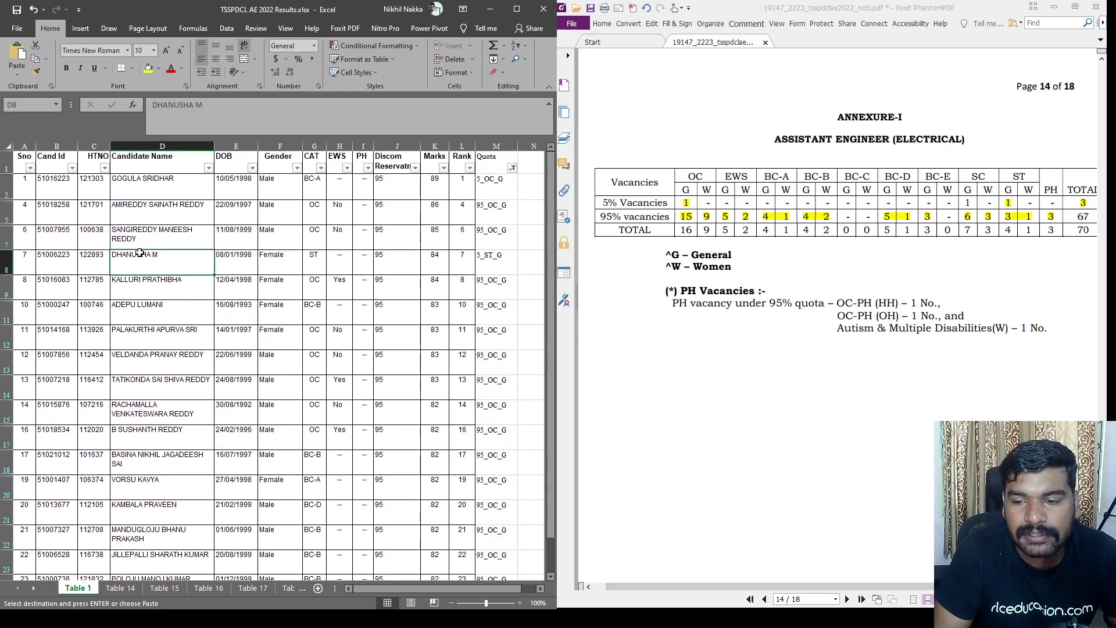